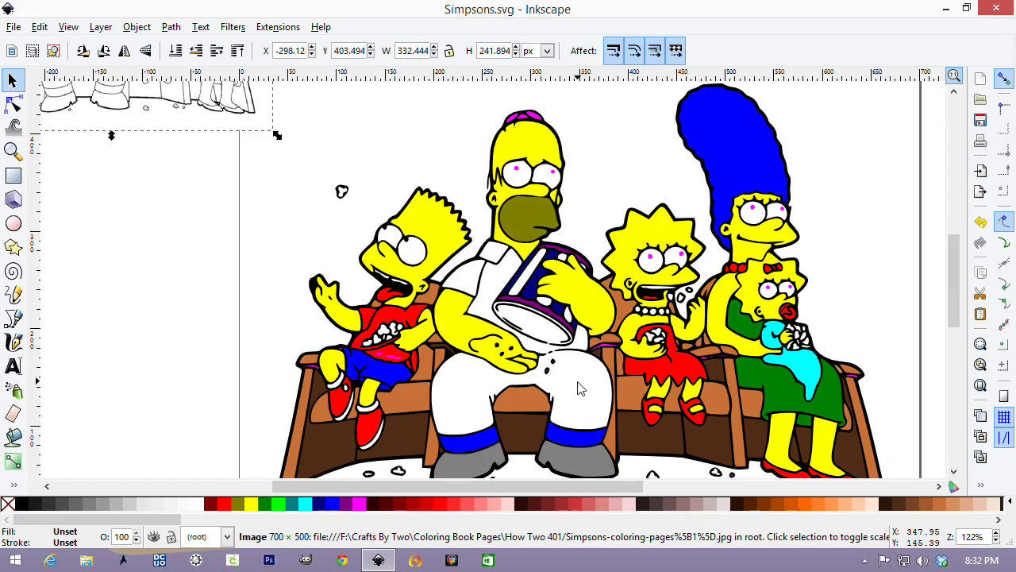
Duplicate Homer's white shirt-and-trousers path and fill the copy with red, with its nodes open for editing.
left_click(13, 103)
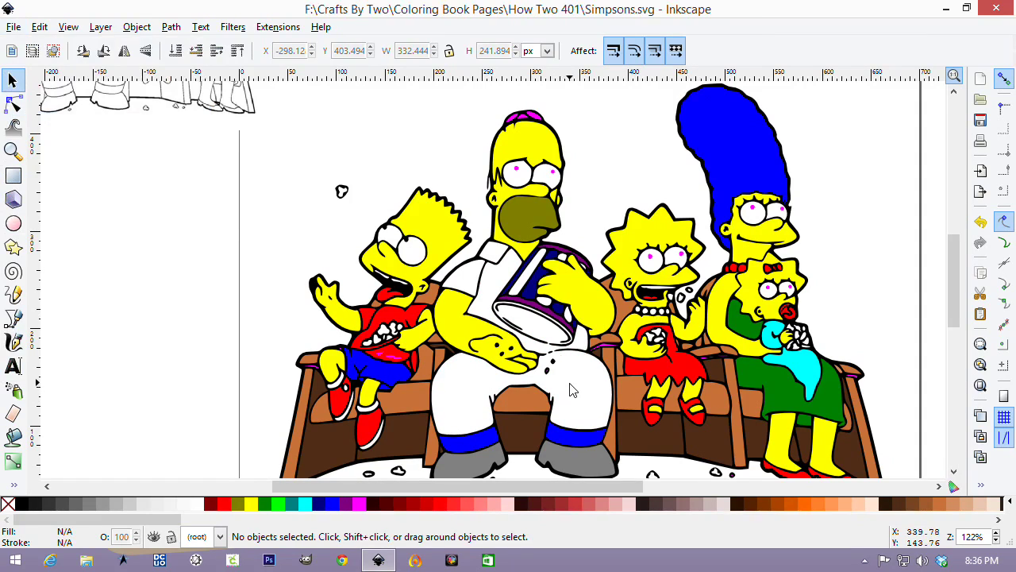
left_click(571, 389)
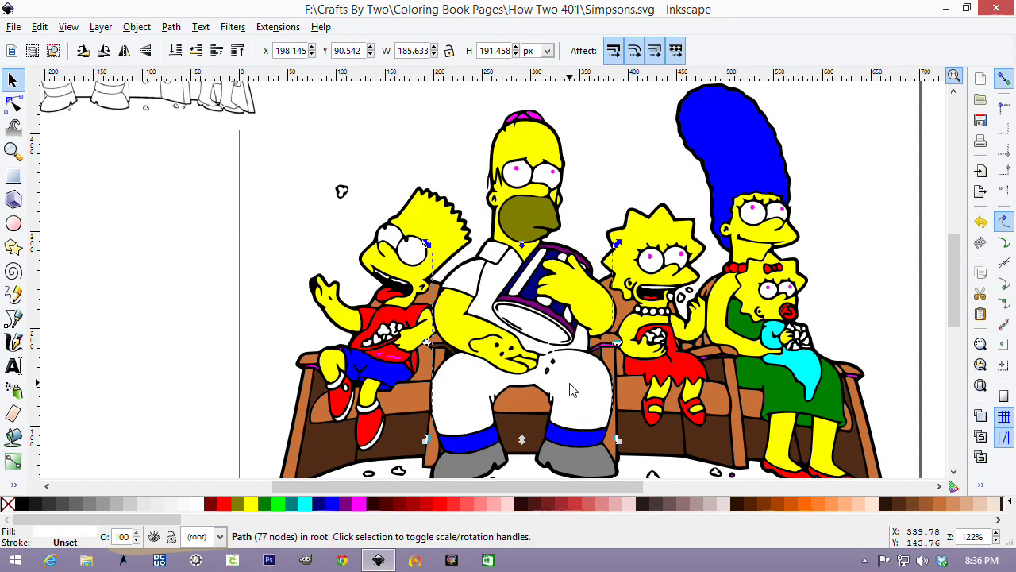
right_click(572, 389)
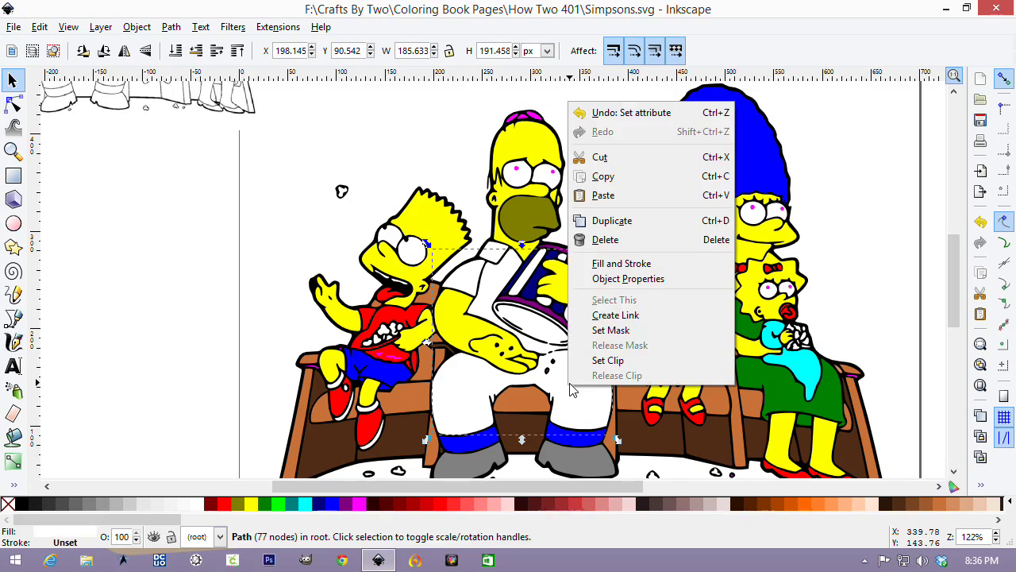
left_click(609, 224)
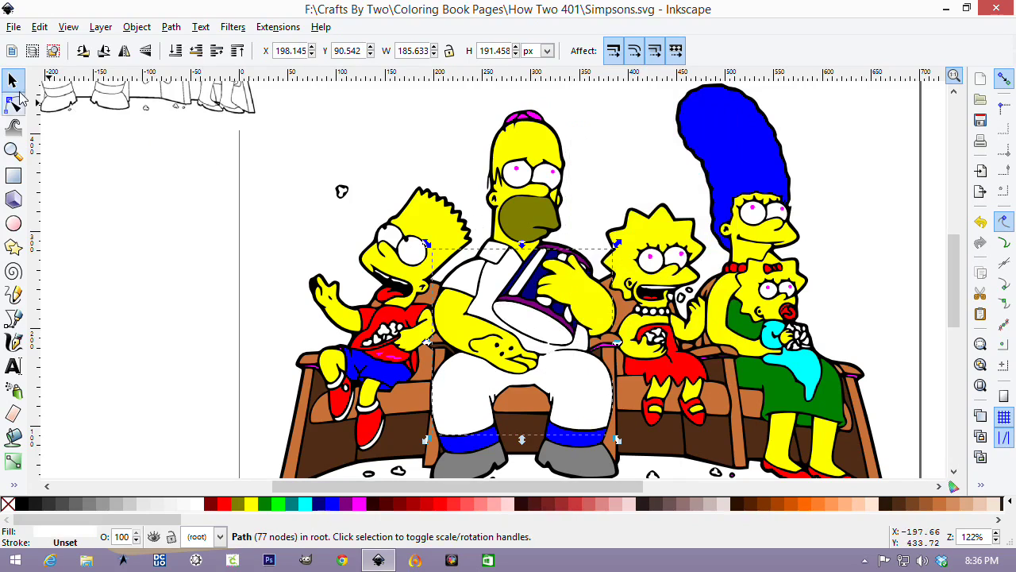
left_click(13, 104)
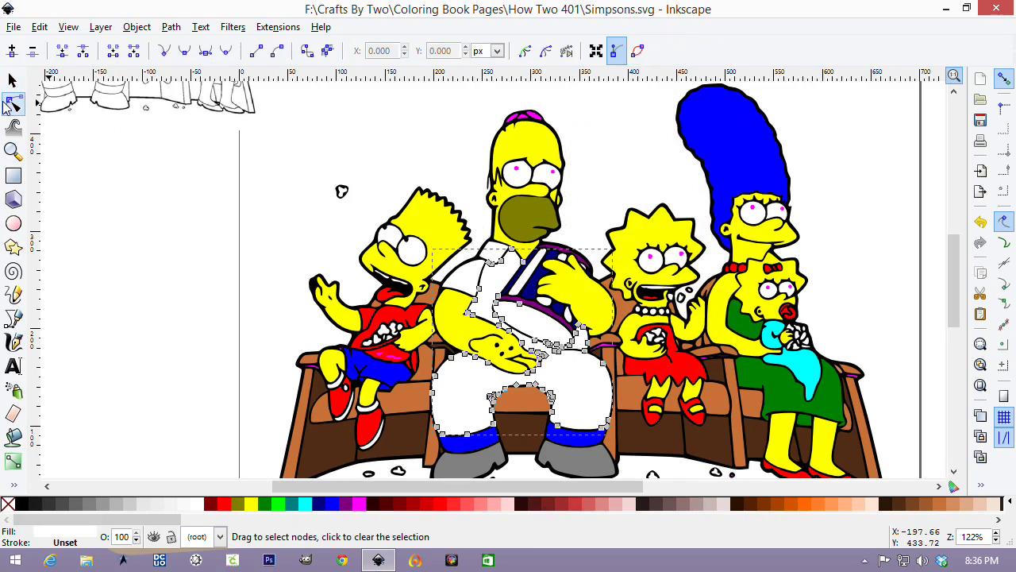
left_click(224, 509)
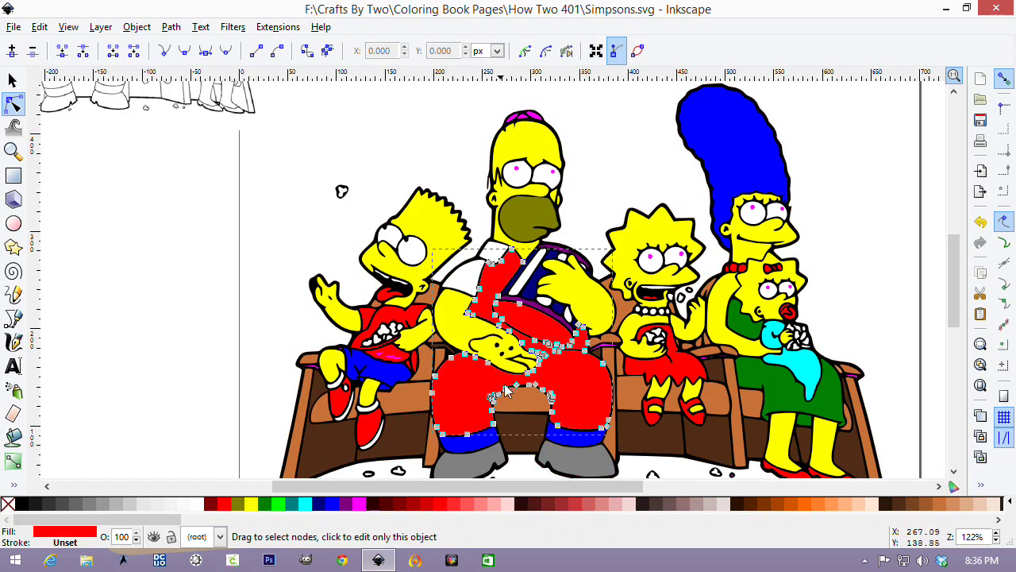
Delete the red copy's nodes around Homer's collar, the upper shirt and the shirt edge beside his forearm.
scroll(553, 322, "up", 2)
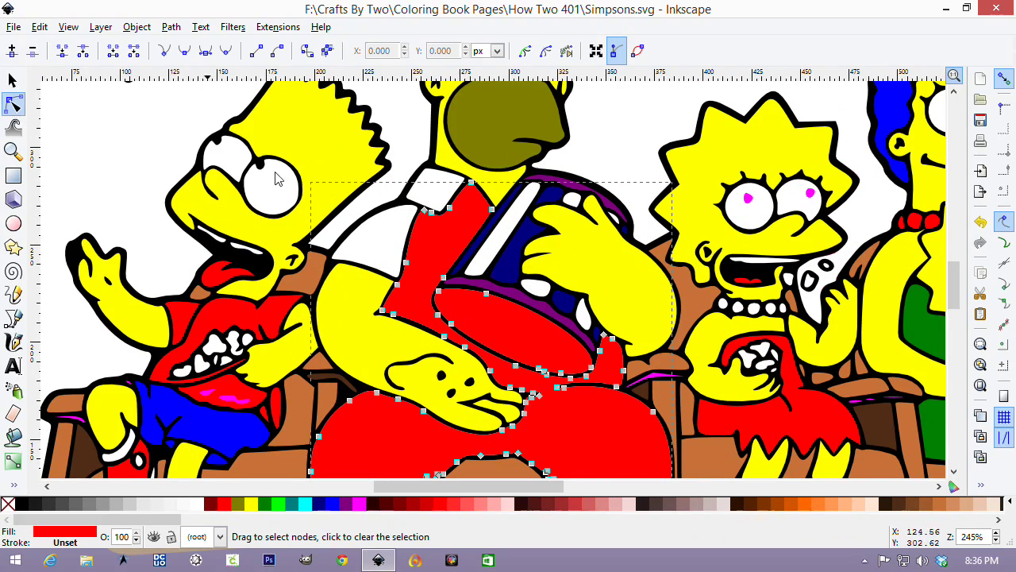
mouse_move(396, 163)
left_mouse_down()
mouse_move(582, 284)
mouse_move(600, 319)
left_mouse_up()
key("Delete")
left_click_drag(349, 288, 445, 355)
key("Delete")
left_click_drag(392, 293, 687, 459)
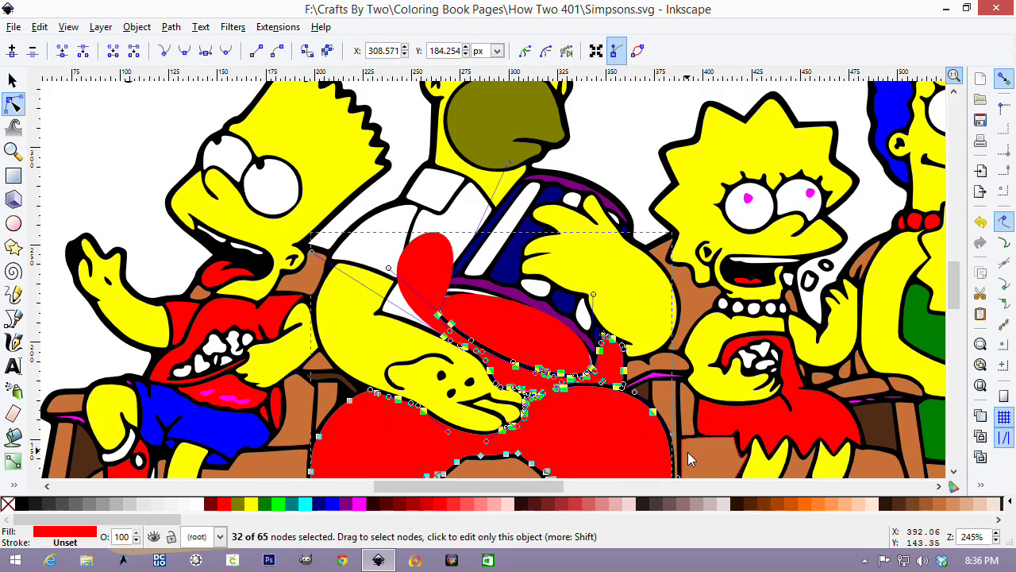
key("Delete")
key("ctrl+z")
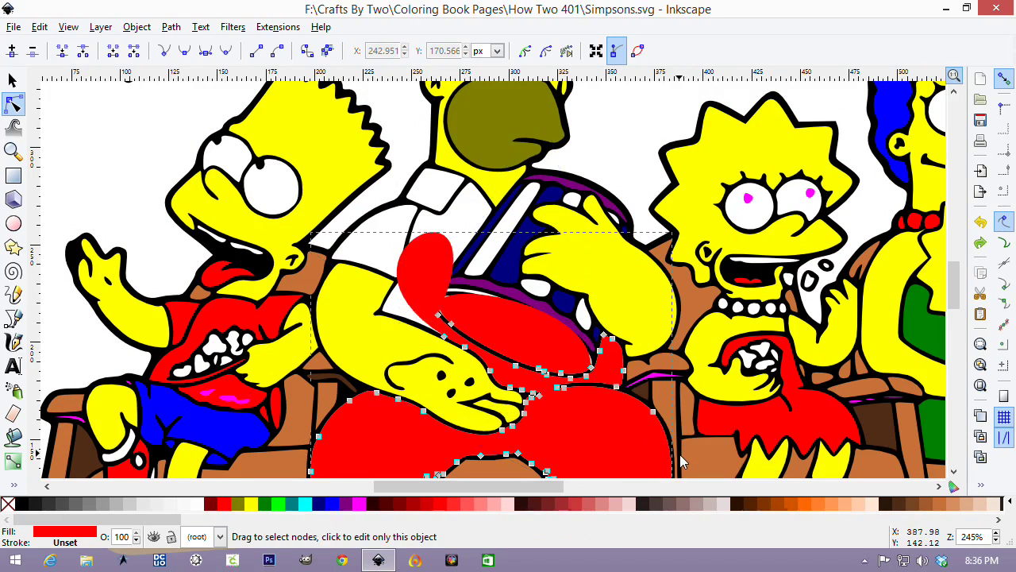
Delete the red copy's nodes along the forearm and around the base of the popcorn bucket.
left_click_drag(410, 294, 534, 377)
key("Delete")
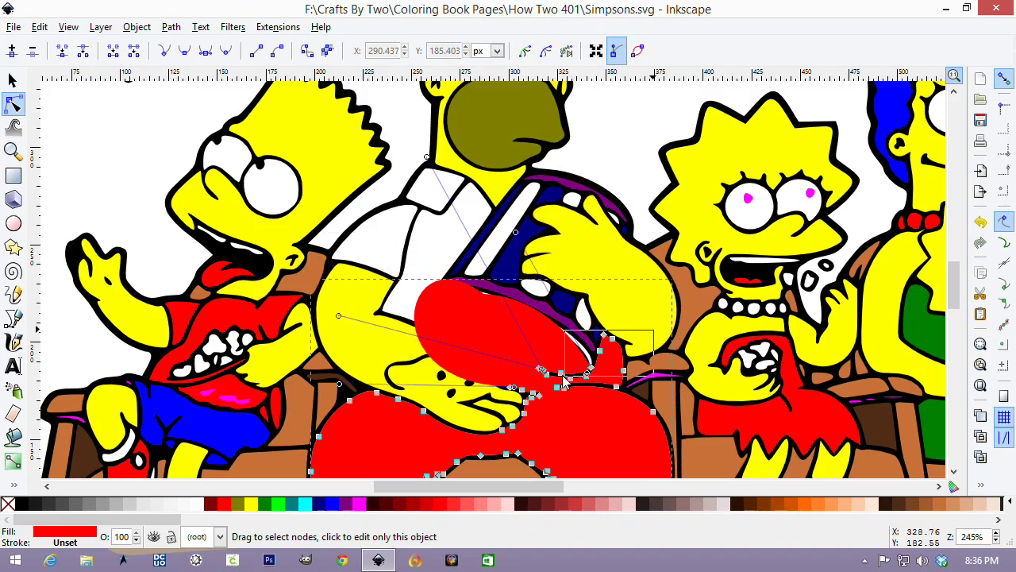
left_click(563, 374)
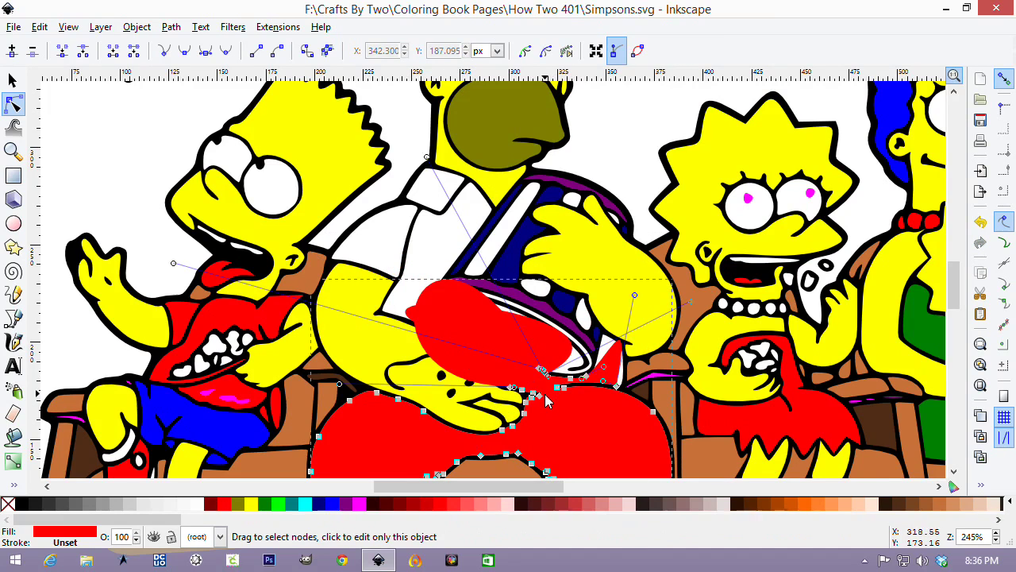
scroll(565, 385, "up", 3)
scroll(548, 391, "up", 1)
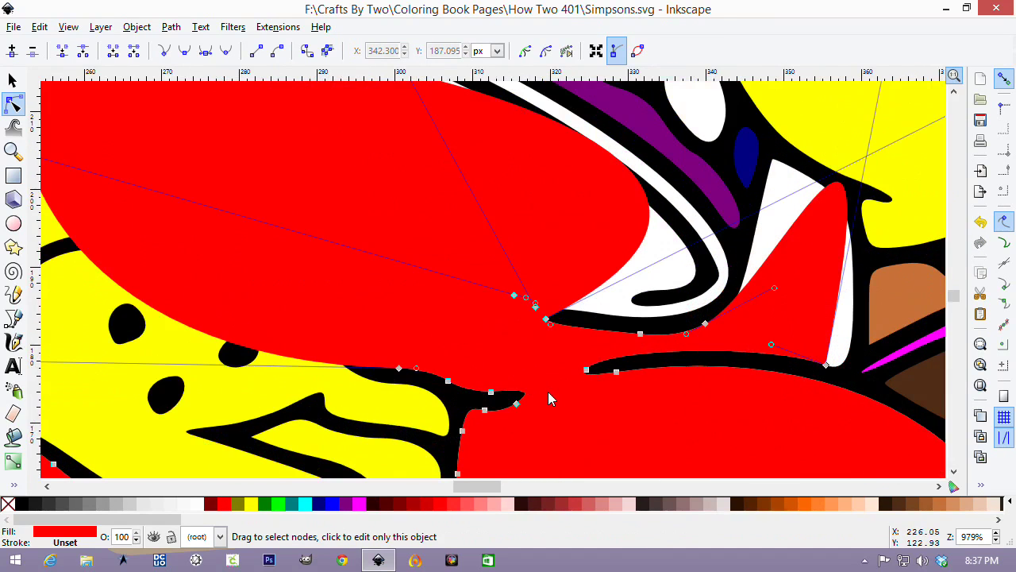
left_click_drag(453, 226, 749, 343)
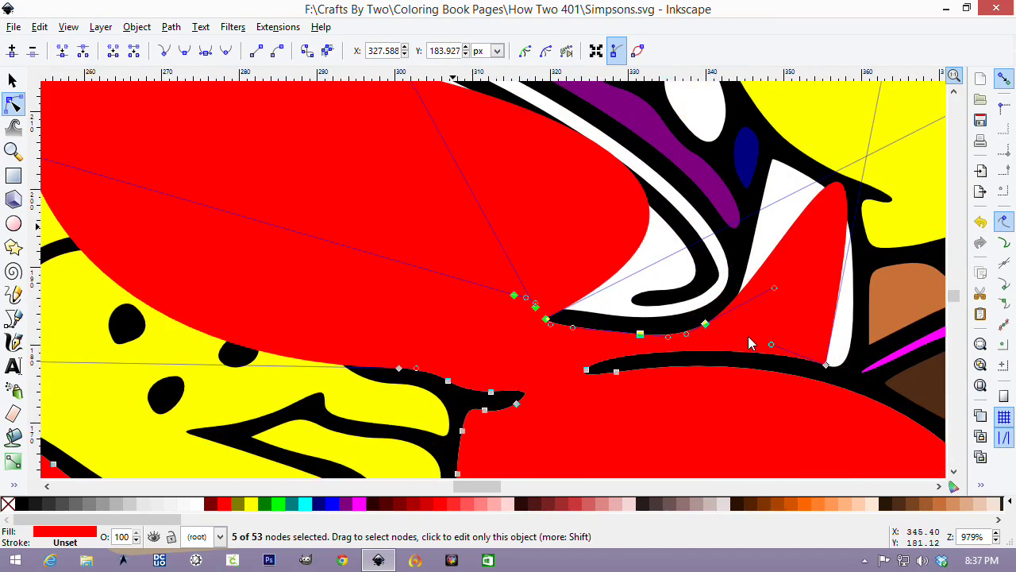
key("Delete")
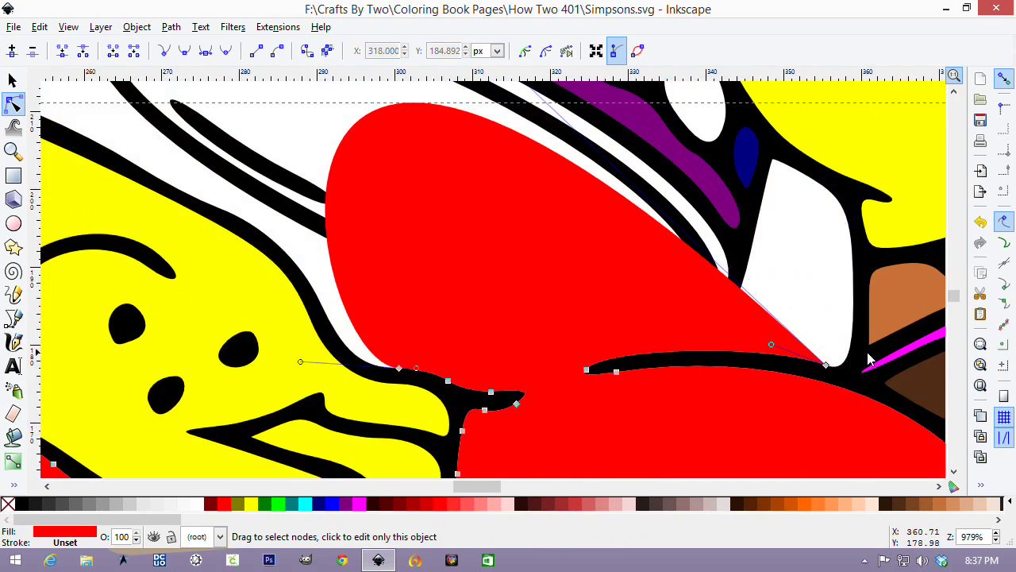
Delete the remaining shirt nodes along the waistline and above the fingertips so the red copy covers only the trousers.
left_click_drag(828, 372, 587, 373)
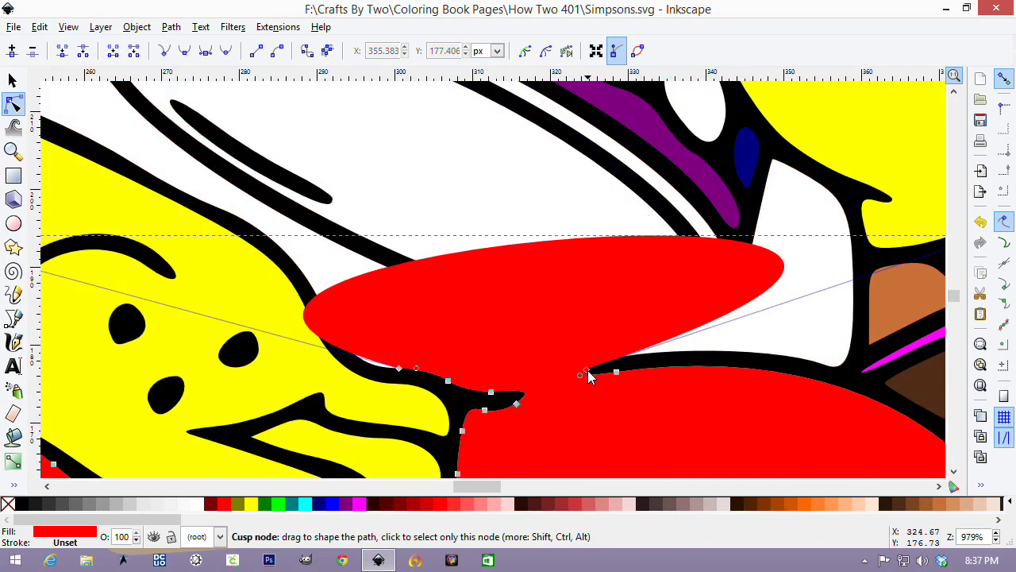
key("Delete")
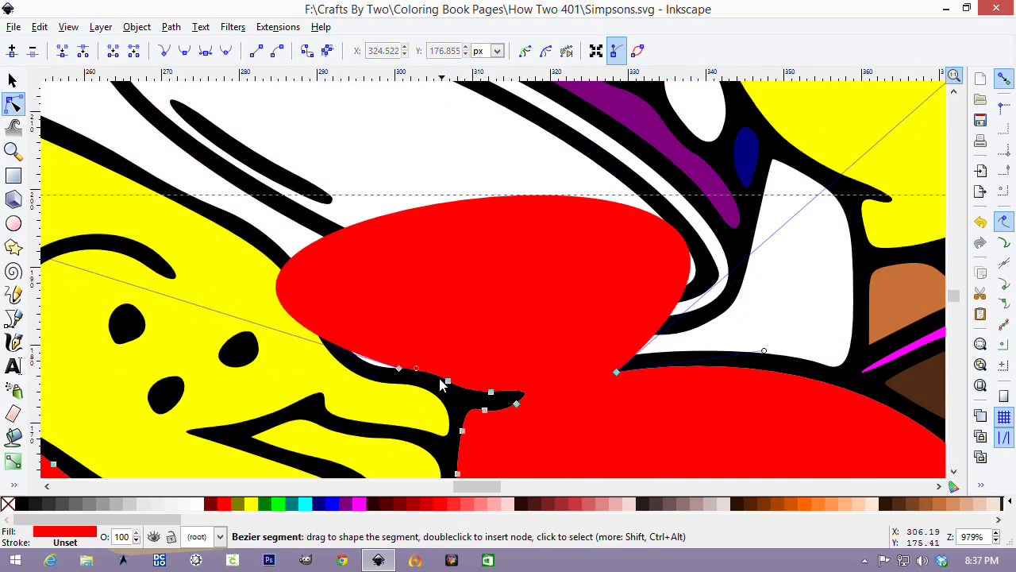
left_click(397, 370)
key("Delete")
left_click(449, 383)
key("Delete")
left_click(493, 395)
key("Delete")
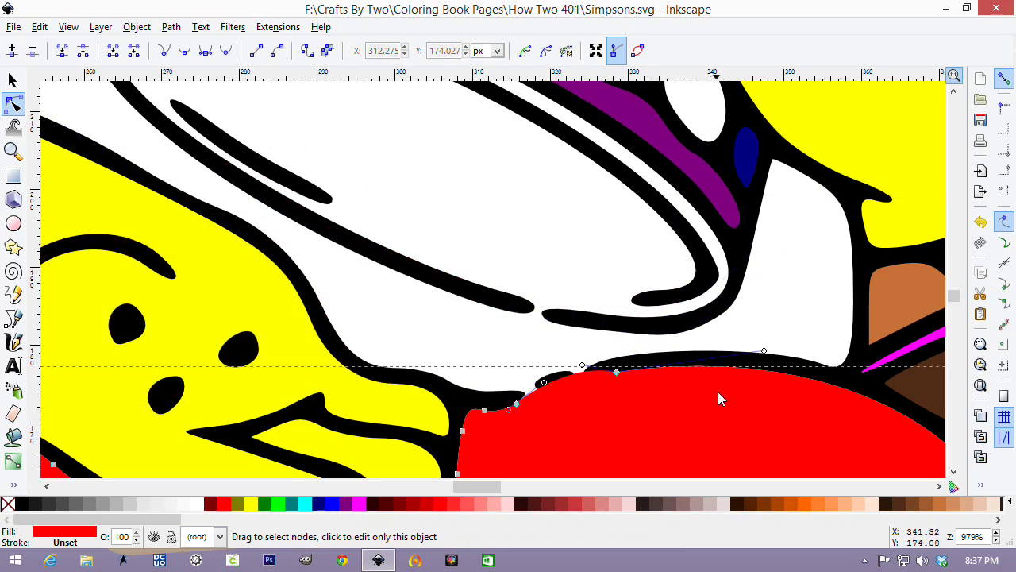
Fill Homer's trousers shape with blue and deselect it.
scroll(727, 389, "down", 6)
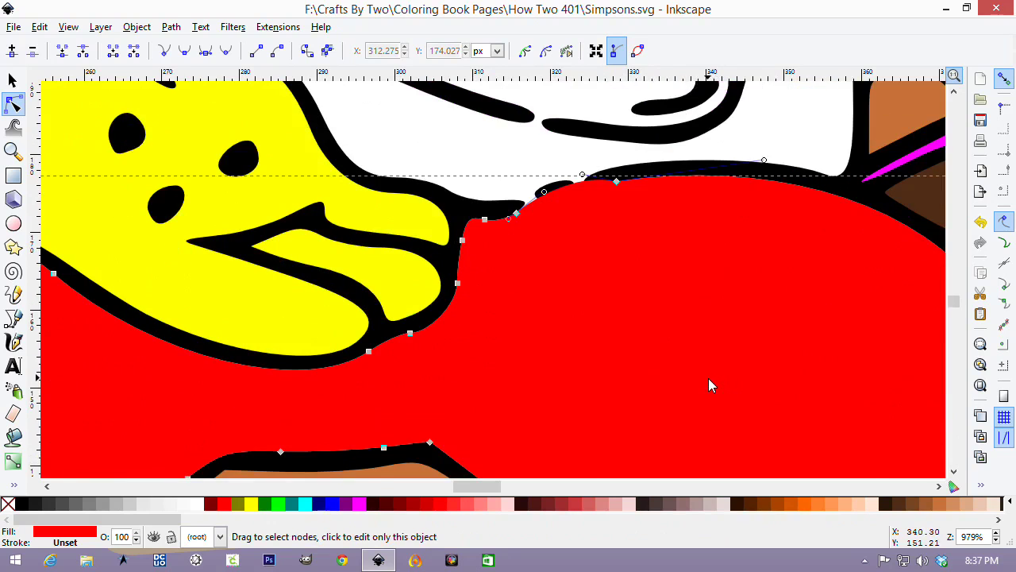
scroll(708, 379, "down", 4, "ctrl")
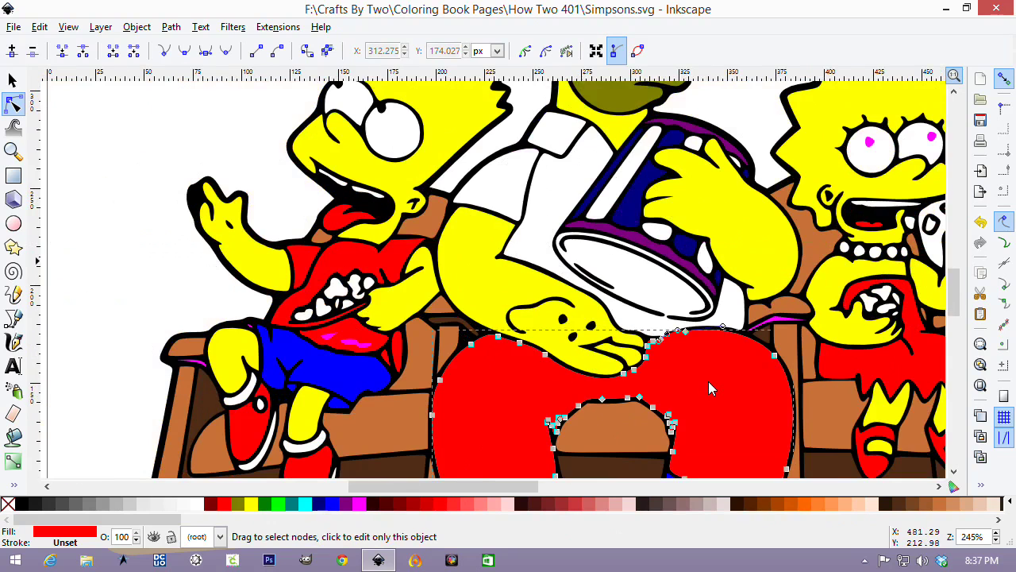
scroll(708, 381, "down", 2)
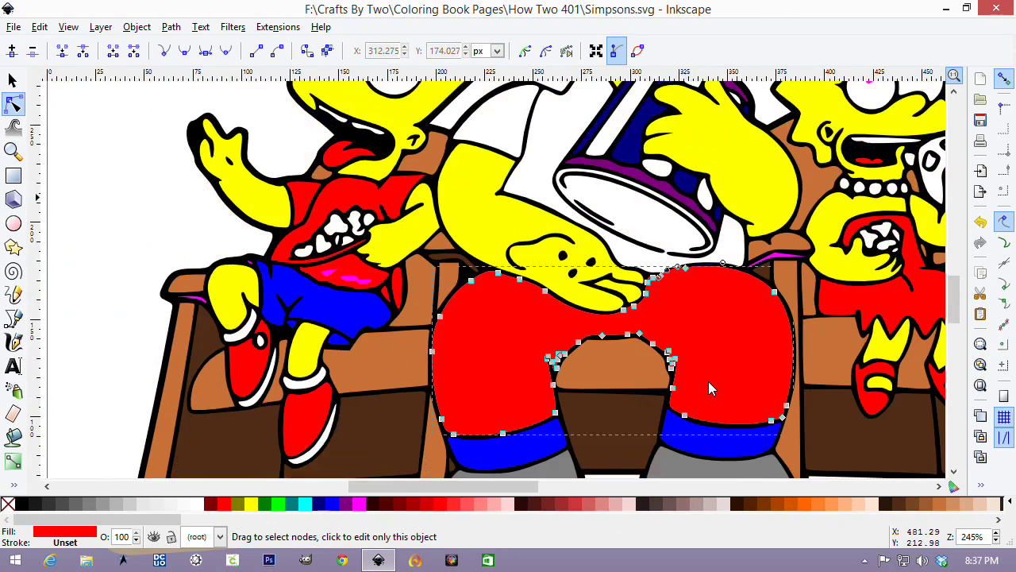
left_click(334, 505)
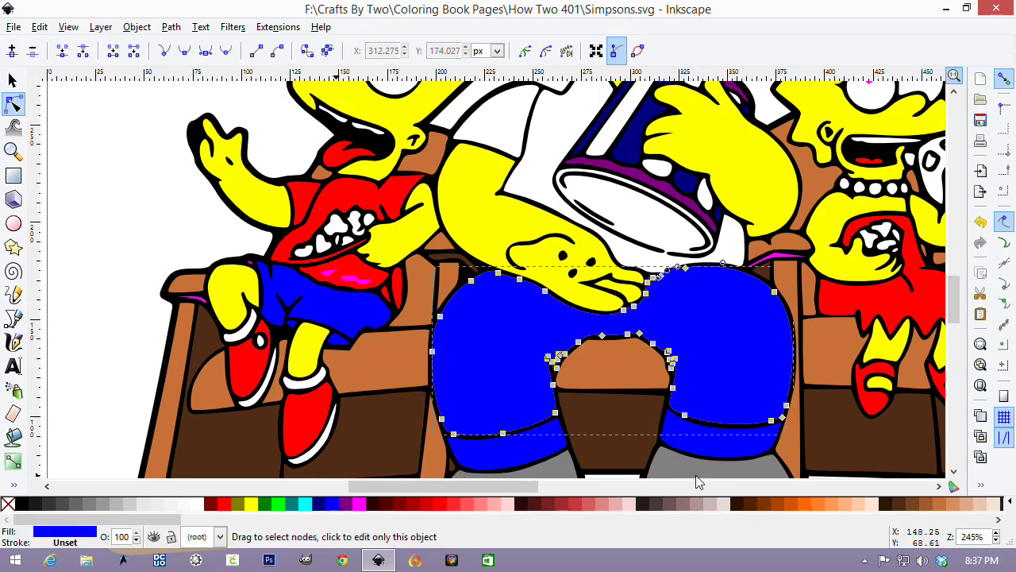
left_click(113, 209)
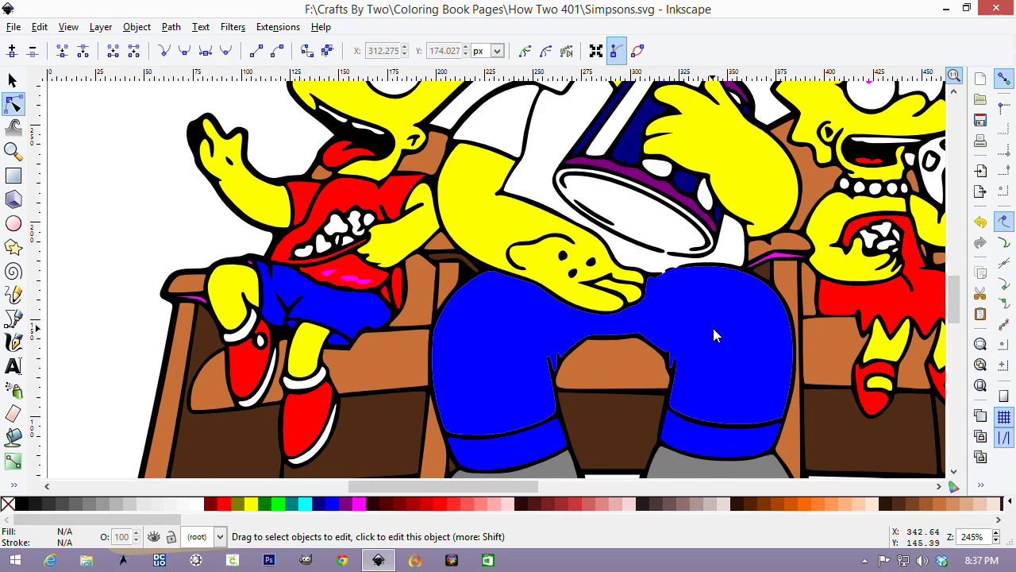
Reshape the curve of the blue trousers' waist beside Homer's fingertips to follow the black outline, and leave node editing.
scroll(723, 331, "up", 3)
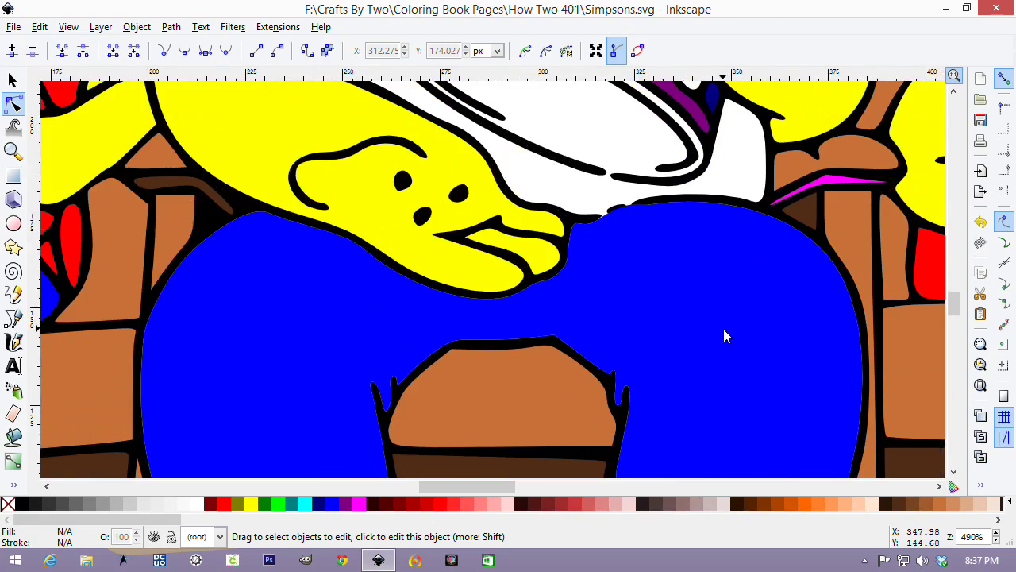
scroll(638, 246, "up", 1)
scroll(637, 250, "up", 4)
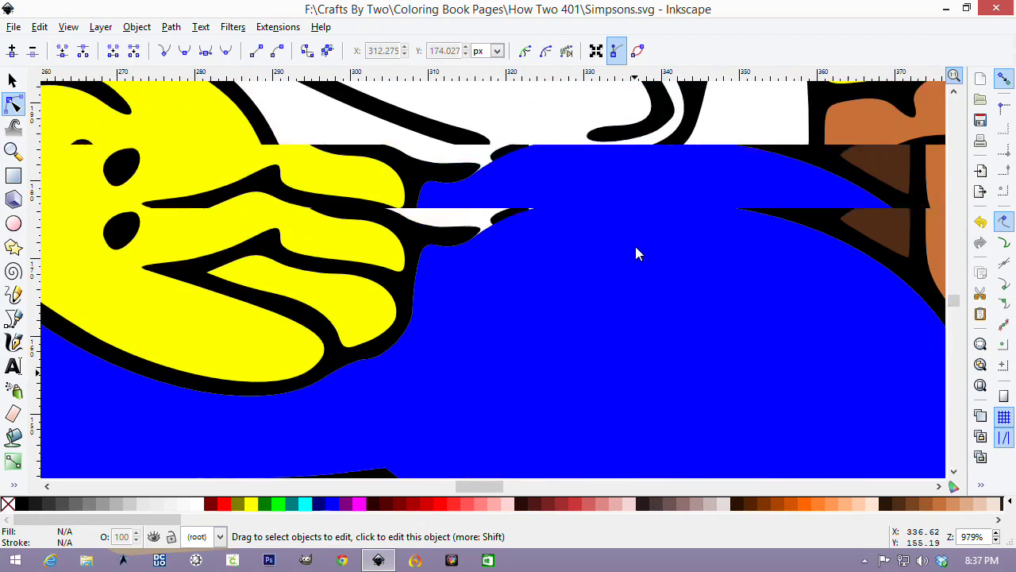
left_click(548, 296)
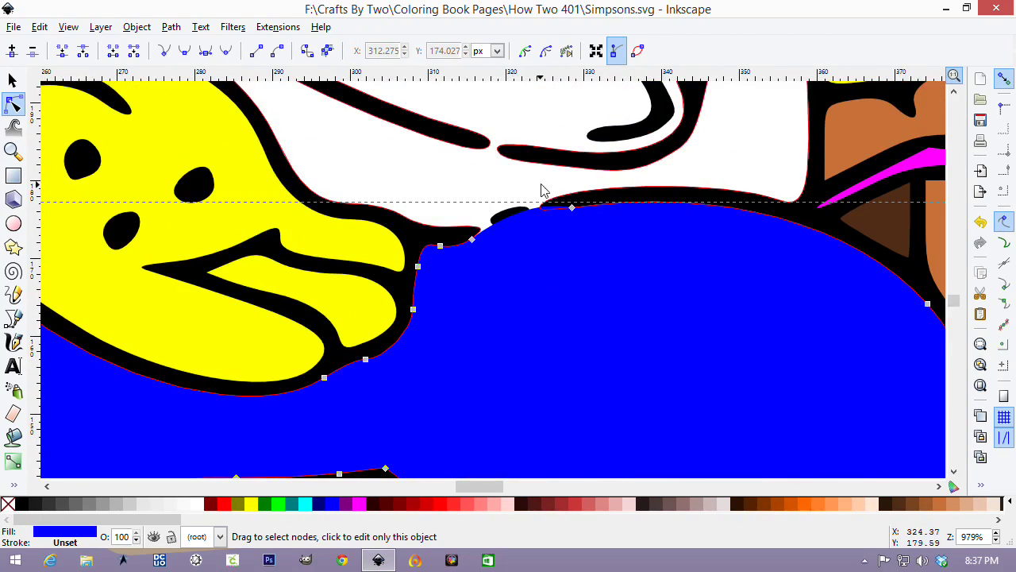
left_click(572, 211)
left_click_drag(537, 208, 507, 226)
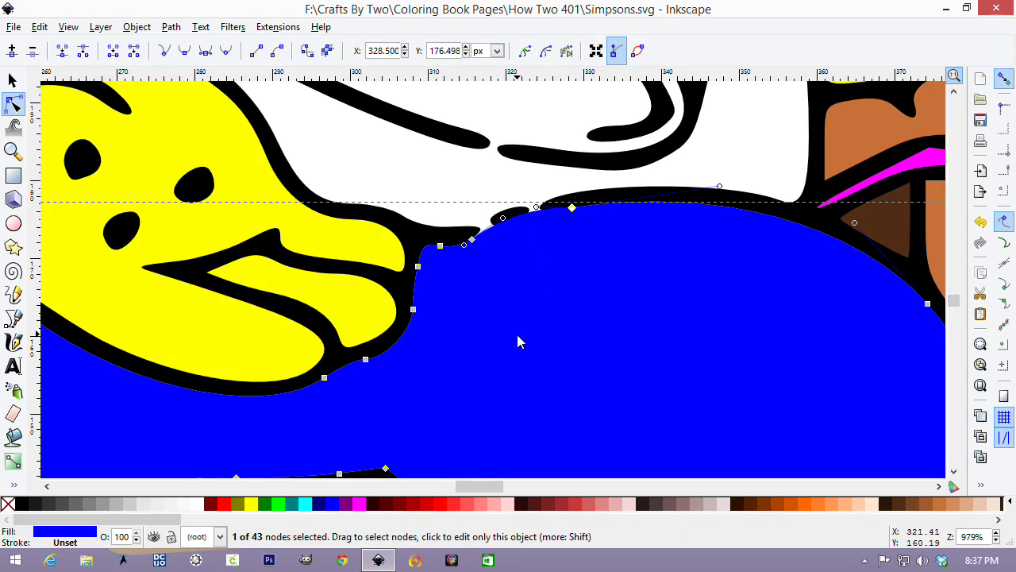
scroll(516, 341, "down", 4)
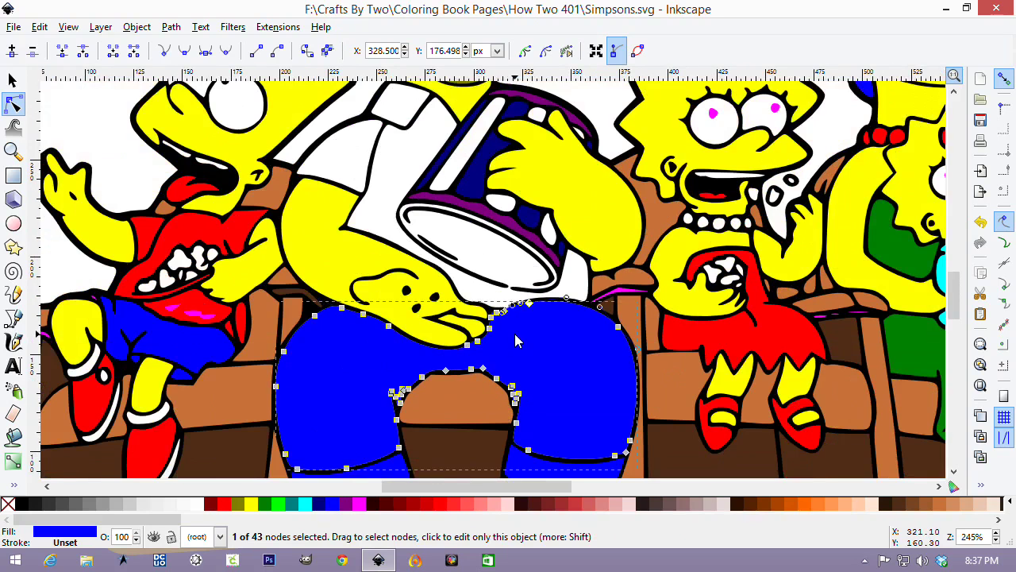
scroll(514, 341, "down", 4)
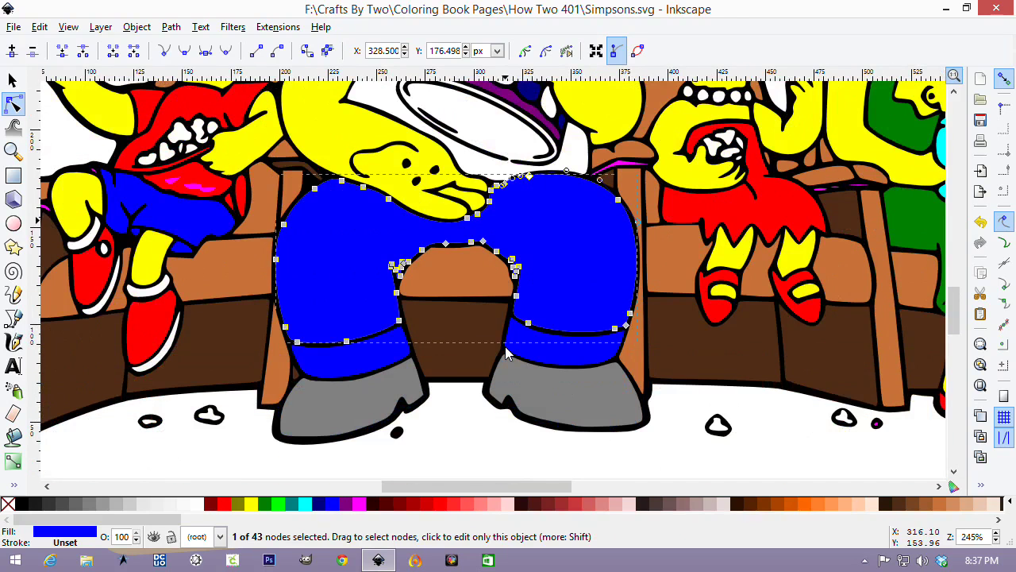
left_click(12, 81)
left_click_drag(565, 237, 687, 313)
key("ctrl+z")
key("ctrl+z")
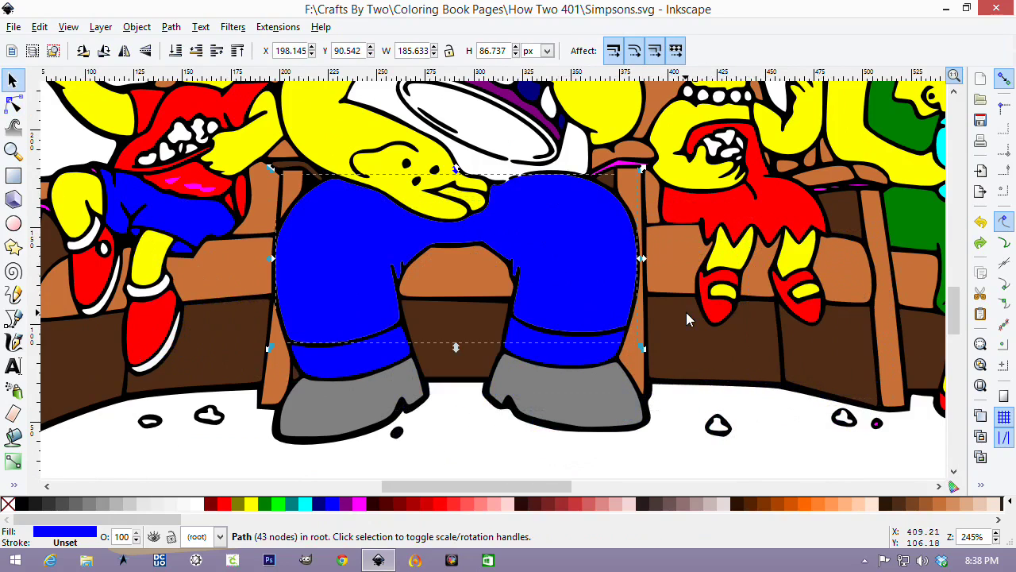
Duplicate the blue trousers and apply Exclusion to the copy and the white shirt-and-trousers path, leaving a separate shirt shape.
right_click(533, 240)
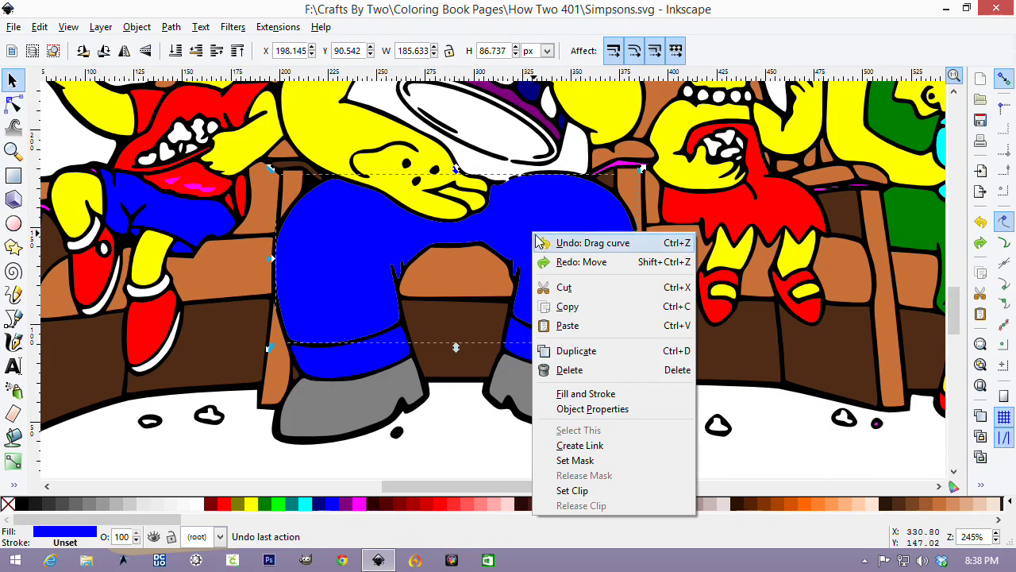
left_click(596, 357)
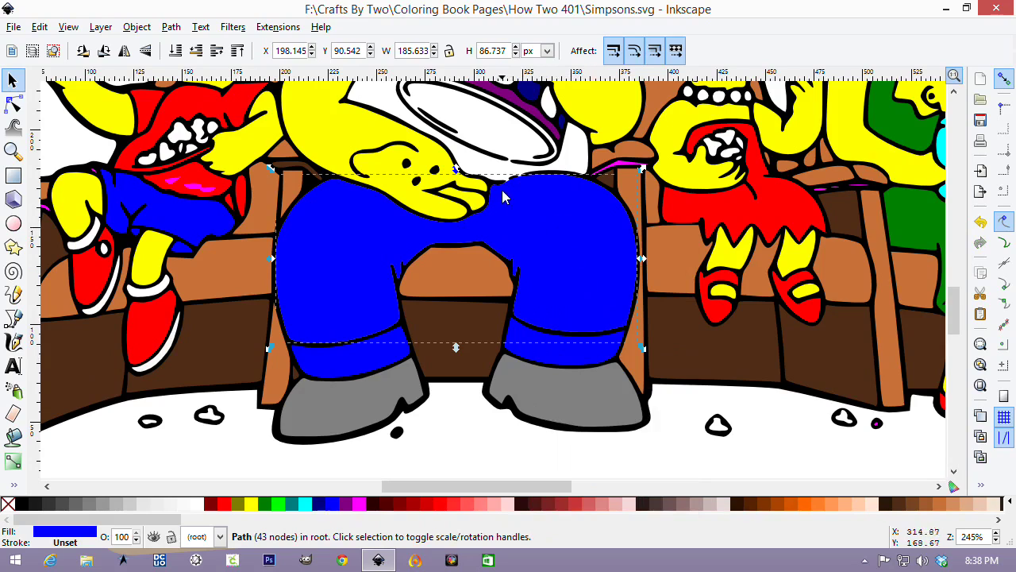
key("shift")
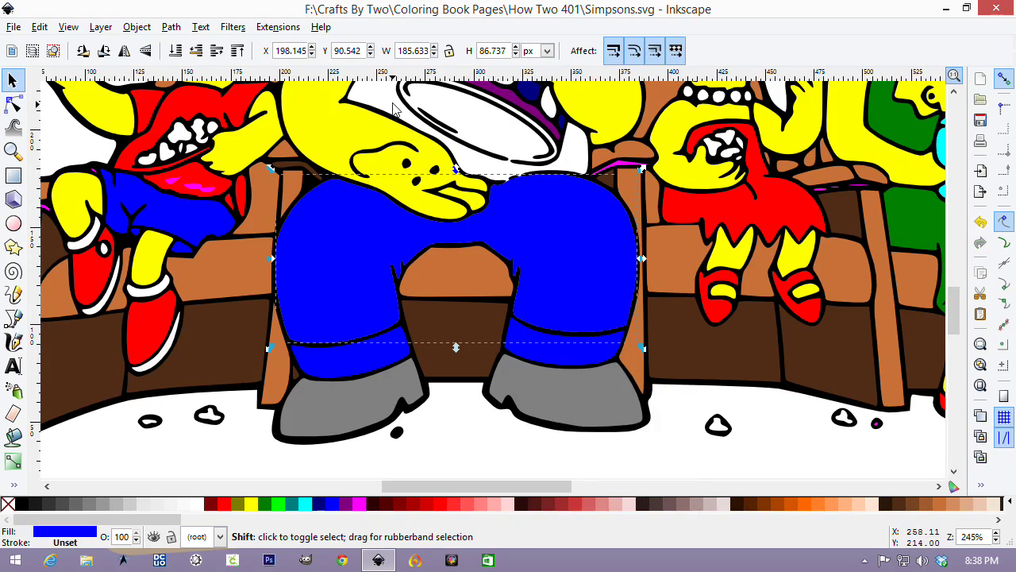
left_click(393, 107, "shift")
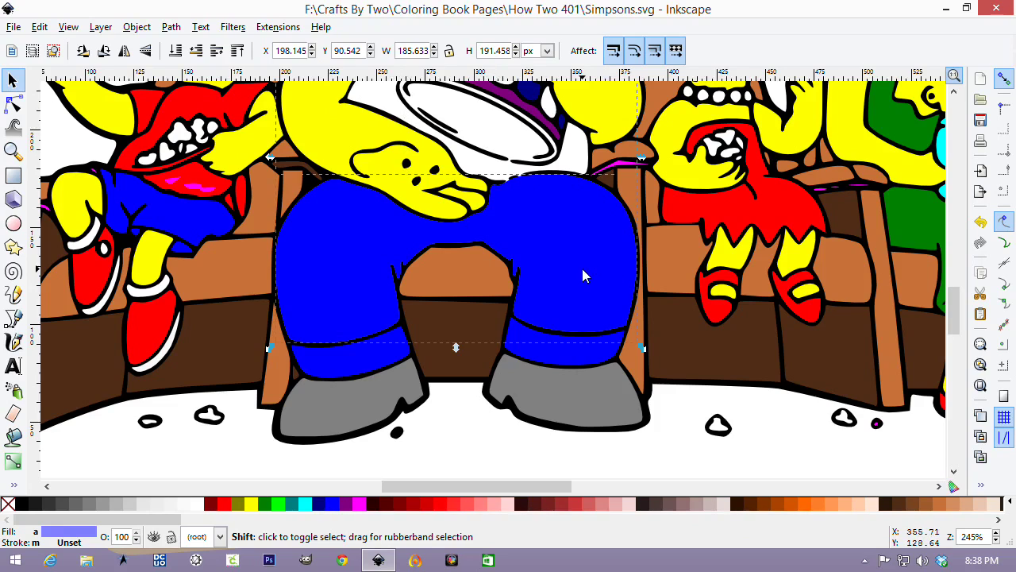
left_click(171, 27)
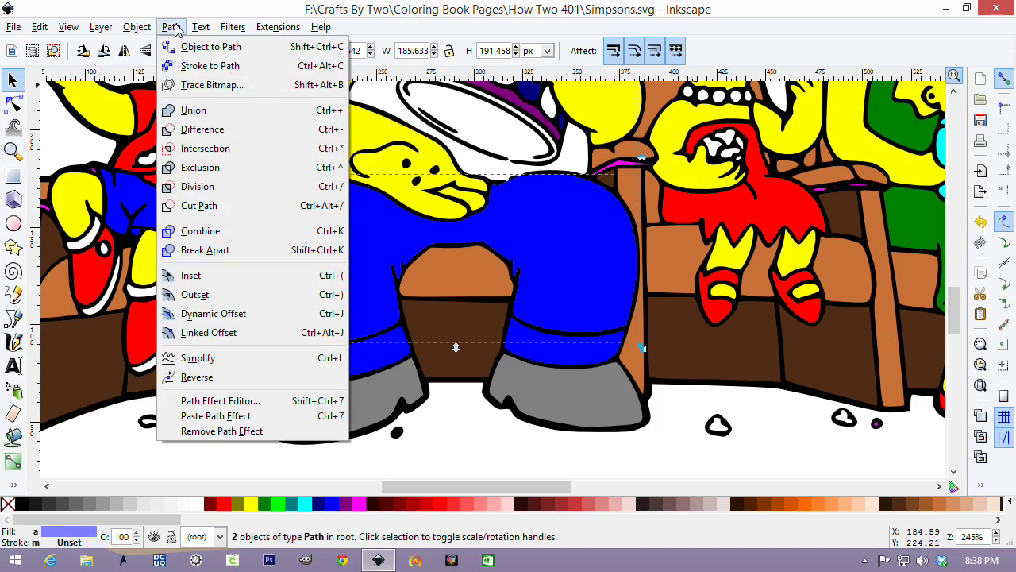
left_click(195, 170)
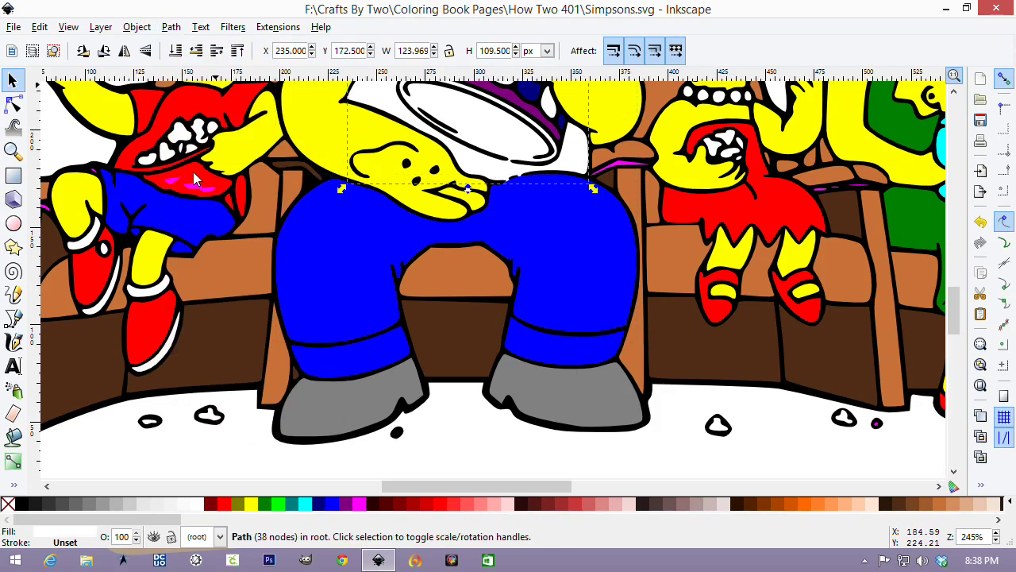
Move the blue trousers aside to check that they are a separate shape, and undo the move.
left_click(546, 235)
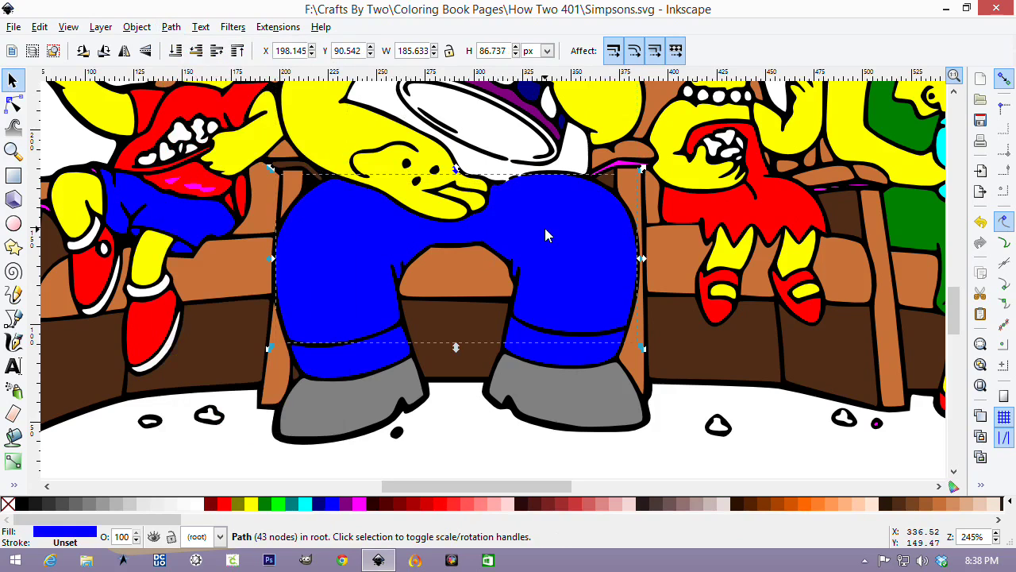
left_click_drag(546, 235, 873, 317)
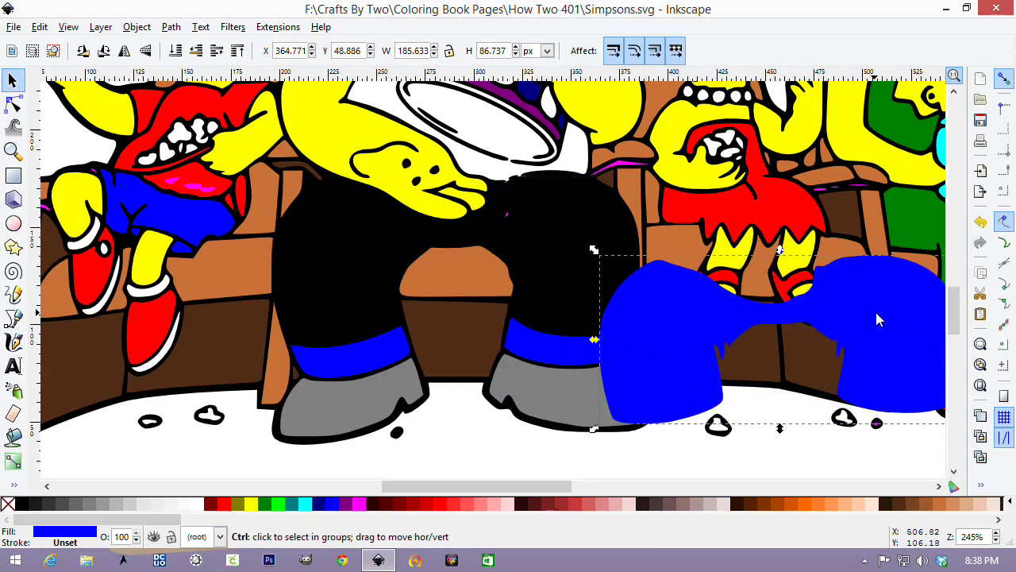
key("ctrl+z")
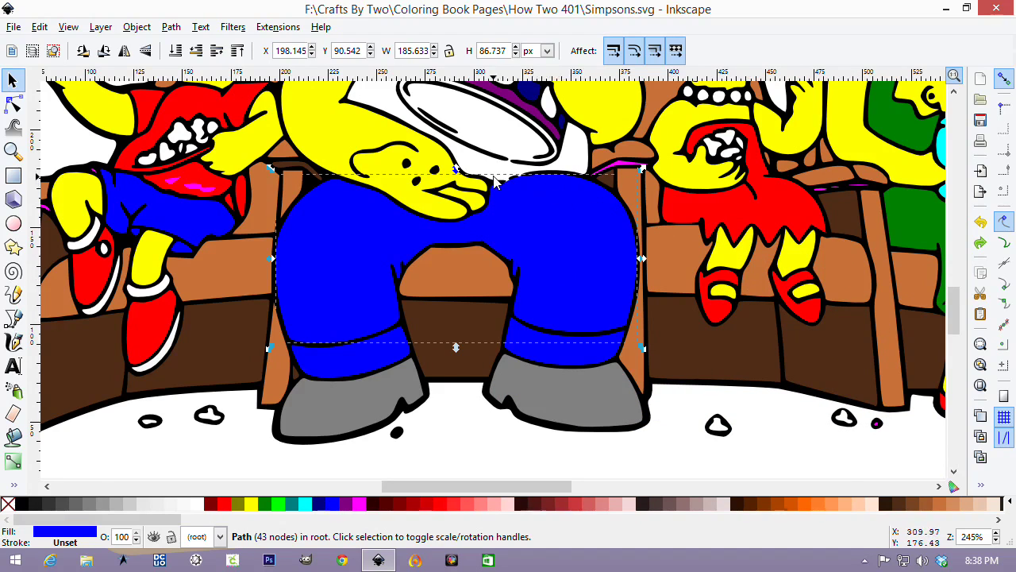
Duplicate Homer's white shirt path and fill the copy with red.
scroll(492, 176, "up", 4)
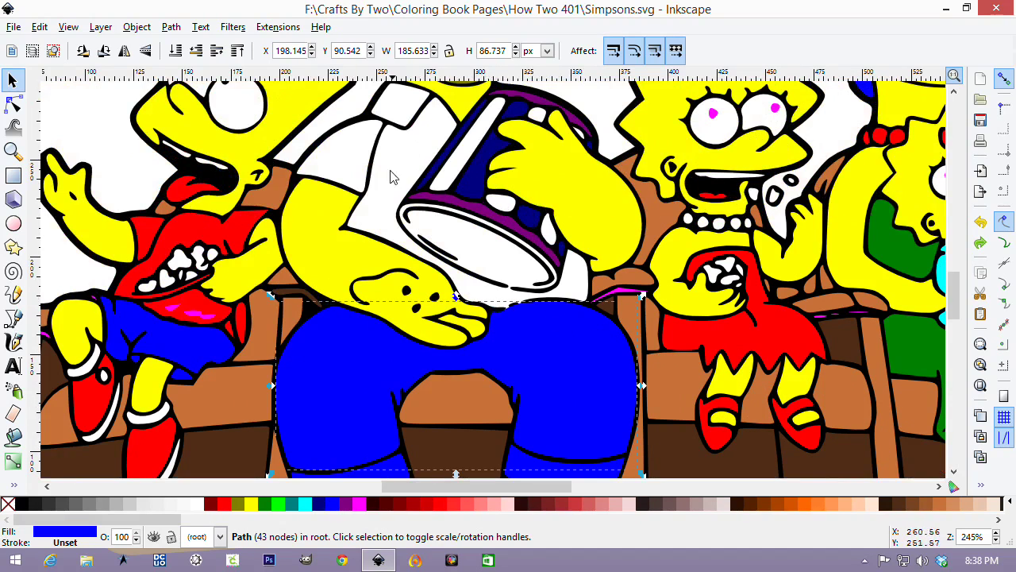
left_click(476, 252)
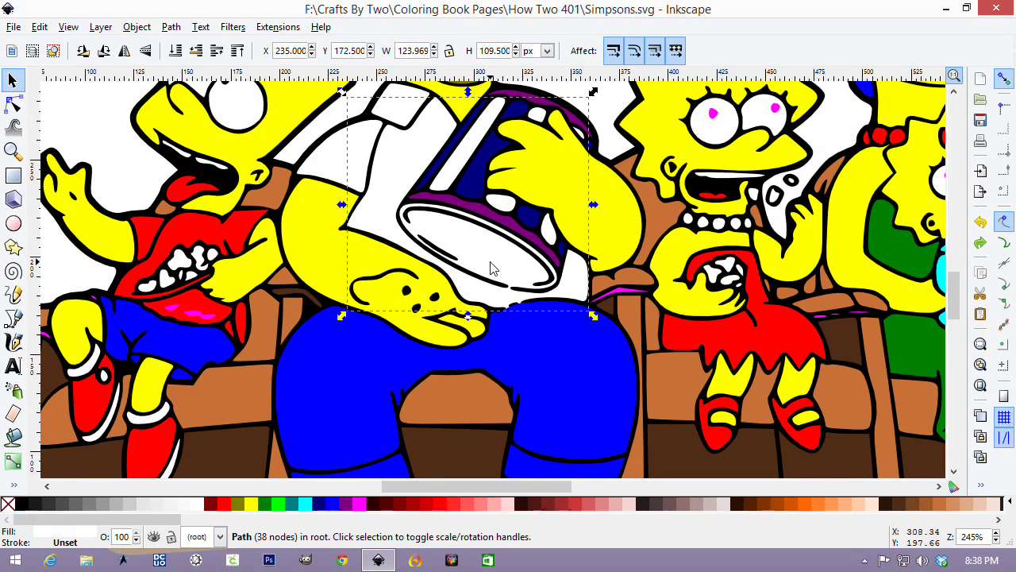
right_click(399, 152)
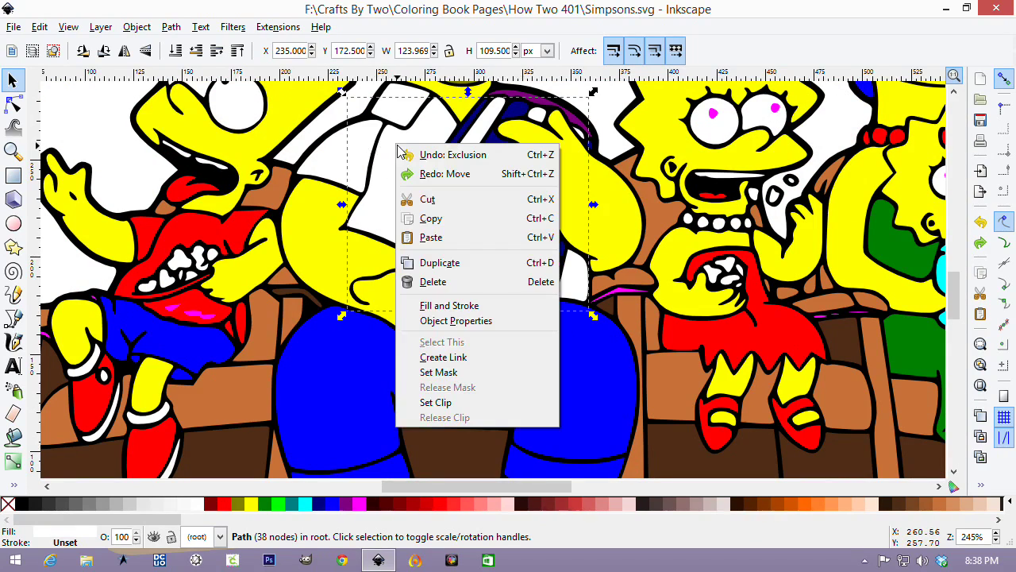
left_click(433, 266)
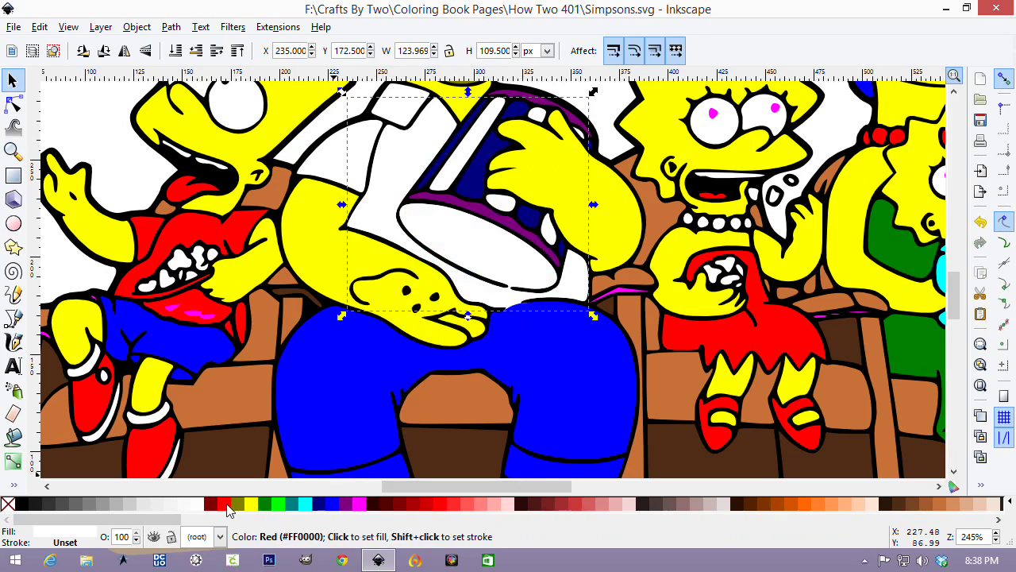
left_click(226, 509)
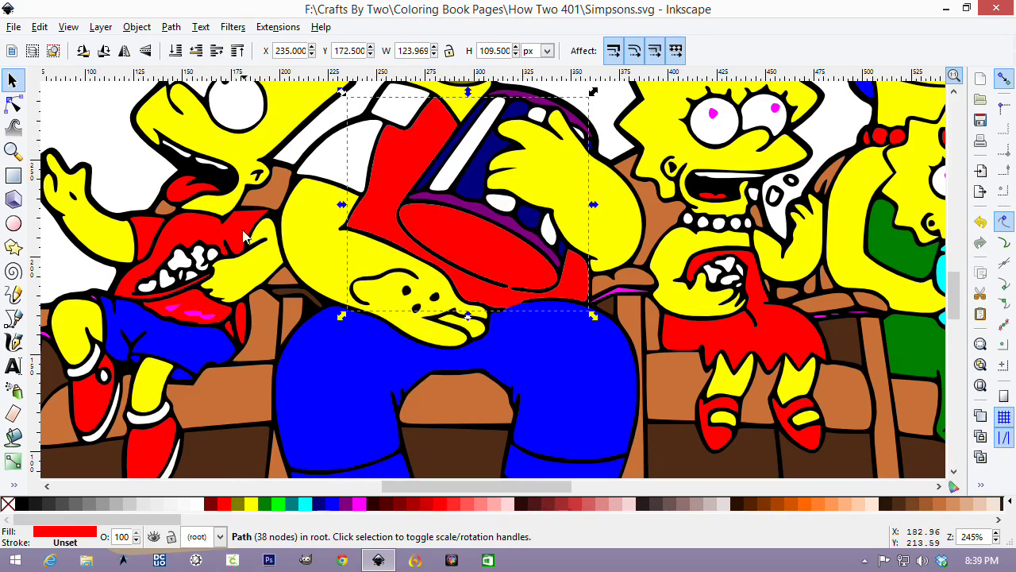
Delete the red copy's nodes around the collar, the chest and the sleeve edge above Homer's forearm.
left_click(13, 103)
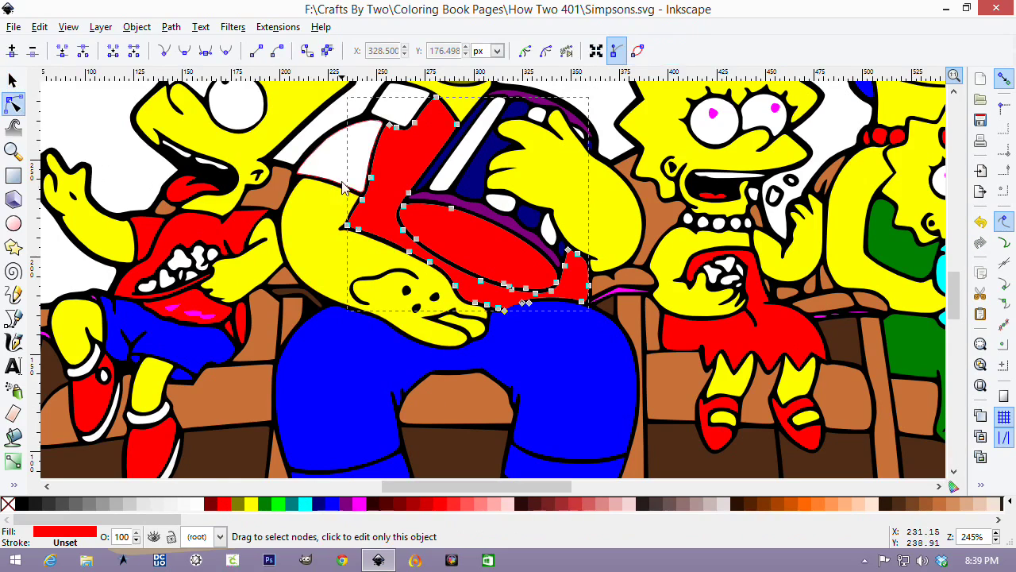
scroll(356, 201, "up", 2)
scroll(361, 185, "left", 2)
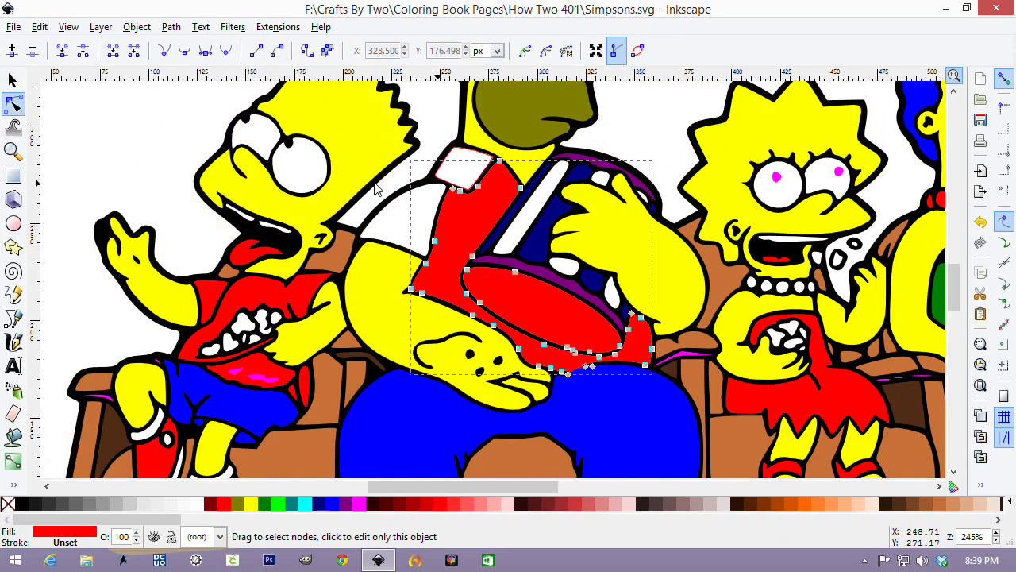
scroll(460, 213, "up", 2)
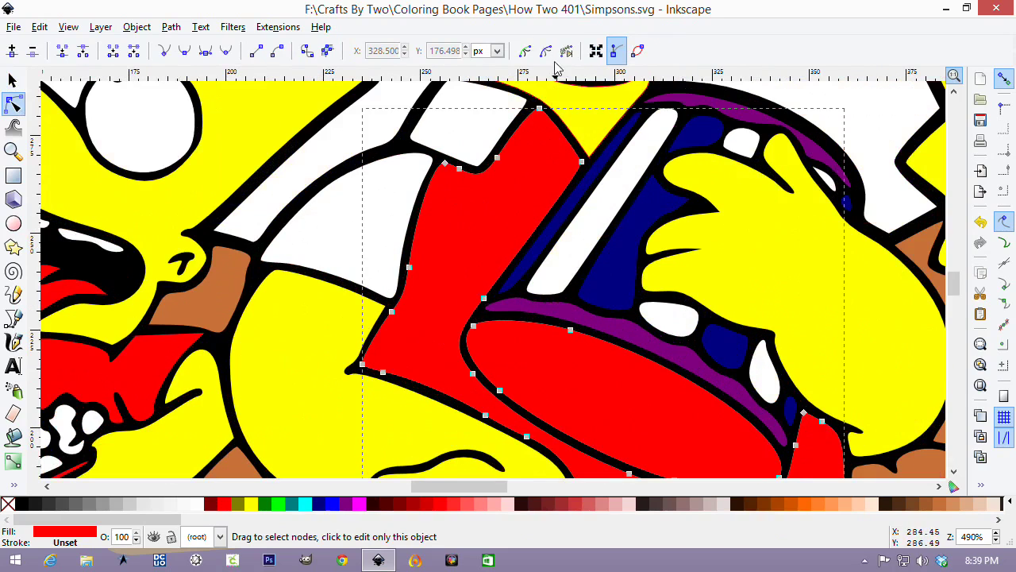
left_click_drag(451, 101, 620, 219)
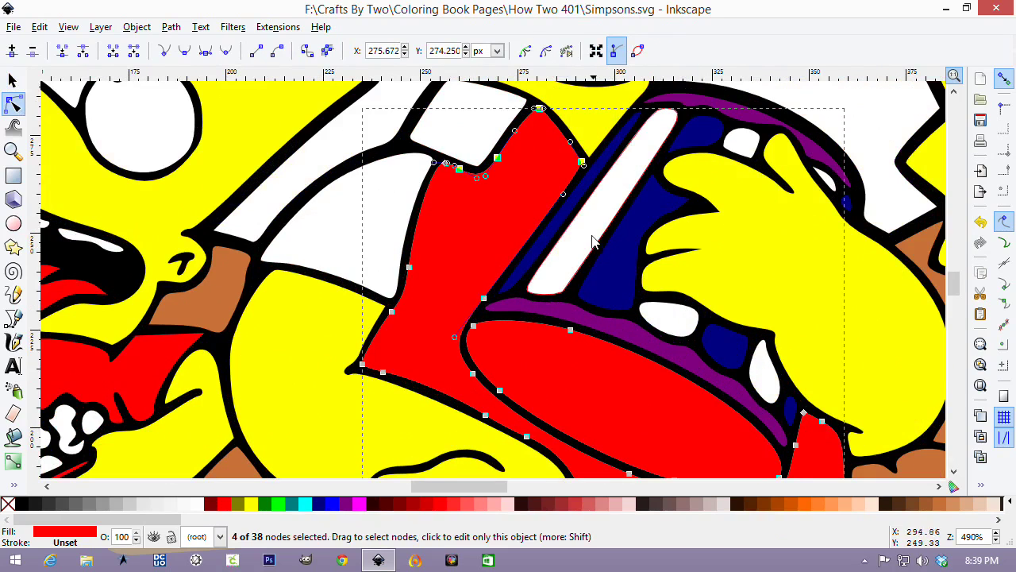
key("Delete")
left_click_drag(402, 136, 509, 204)
left_click_drag(387, 243, 414, 351)
key("Delete")
left_click_drag(334, 340, 414, 397)
key("Delete")
key("Delete")
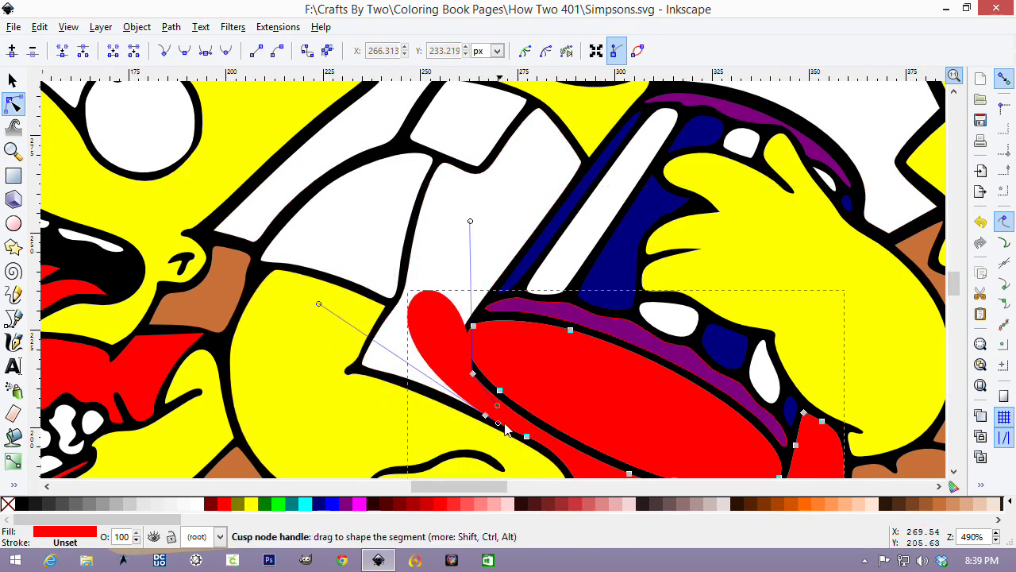
Delete the red copy's nodes along Homer's forearm and above his fingertips.
scroll(582, 430, "down", 4)
left_click_drag(448, 271, 521, 357)
key("Delete")
key("Delete")
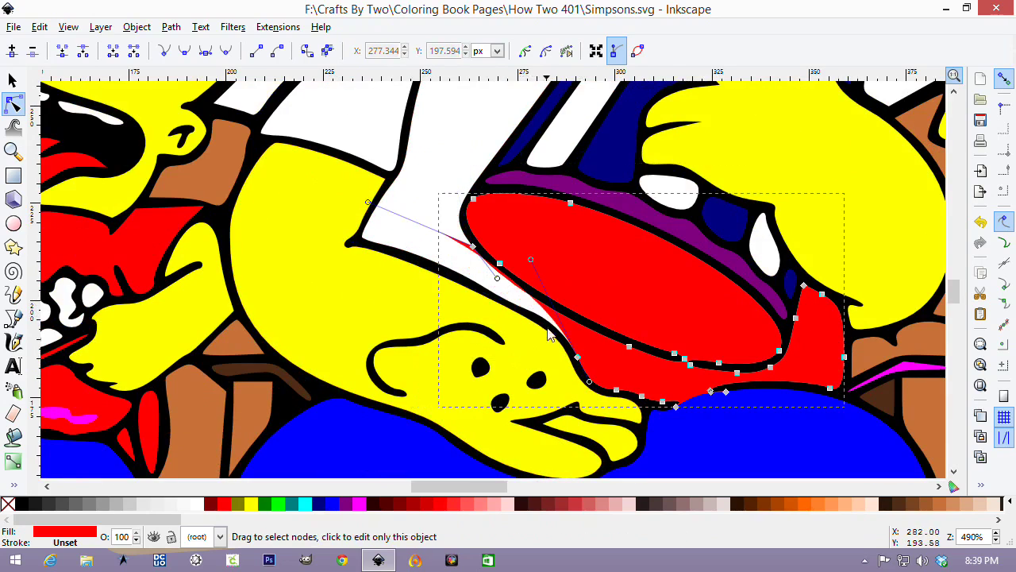
left_click_drag(580, 374, 605, 422)
key("Delete")
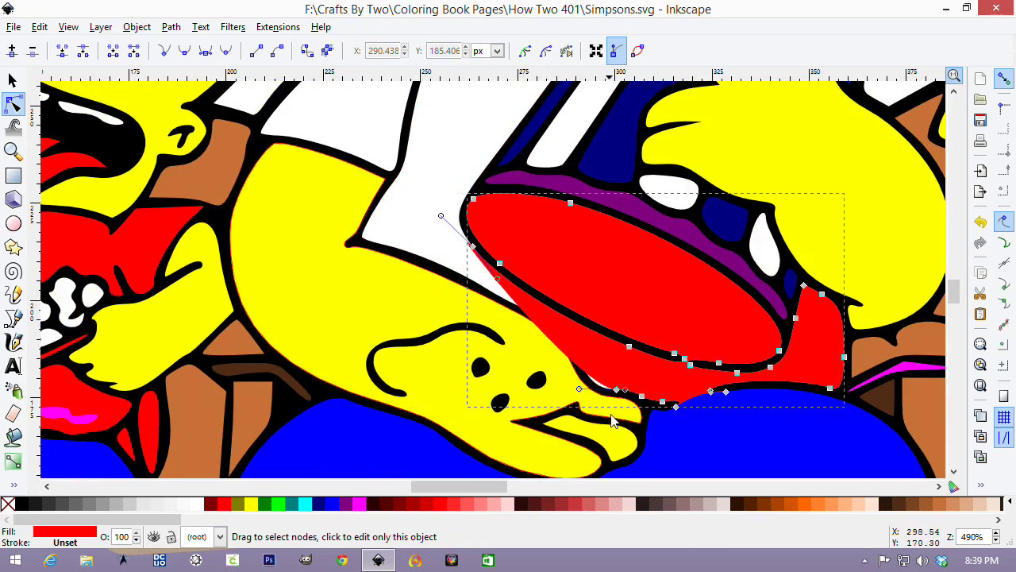
key("Delete")
left_click(620, 390)
key("Delete")
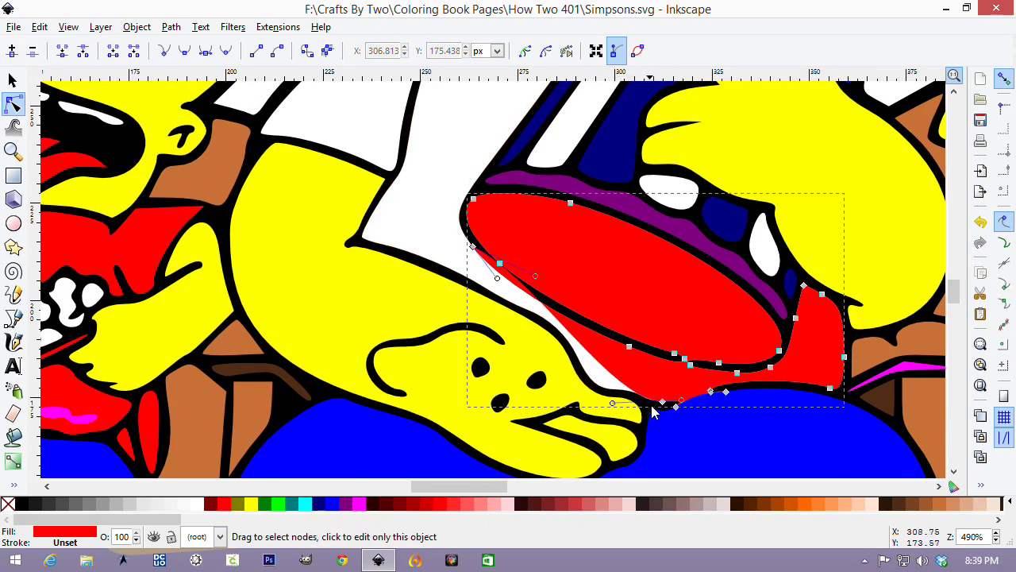
left_click(674, 408)
key("Delete")
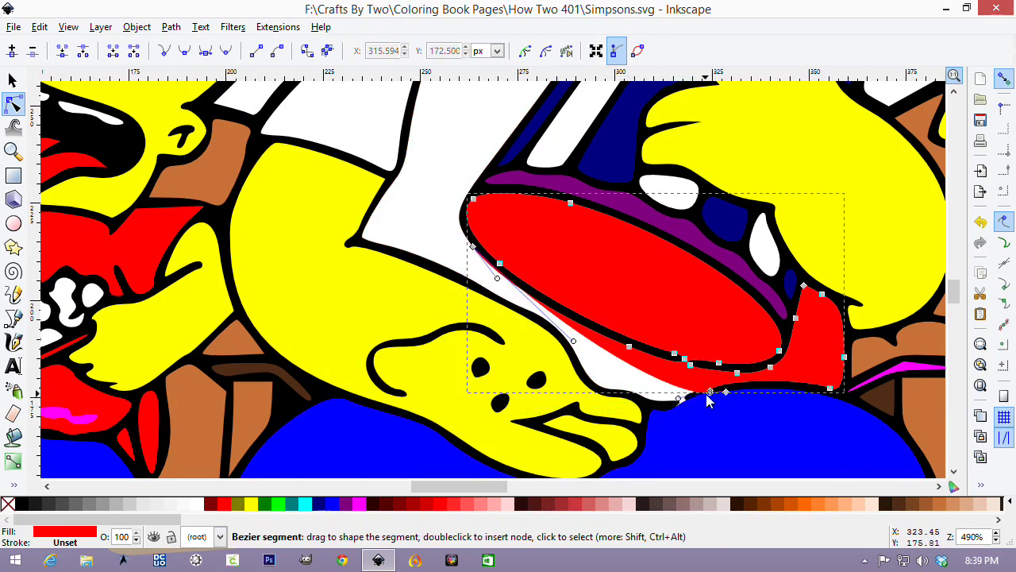
Delete the red copy's nodes in the shirt corner beside the cup and along the trousers' waistline.
left_click(714, 396)
left_click_drag(895, 272, 794, 409)
key("Delete")
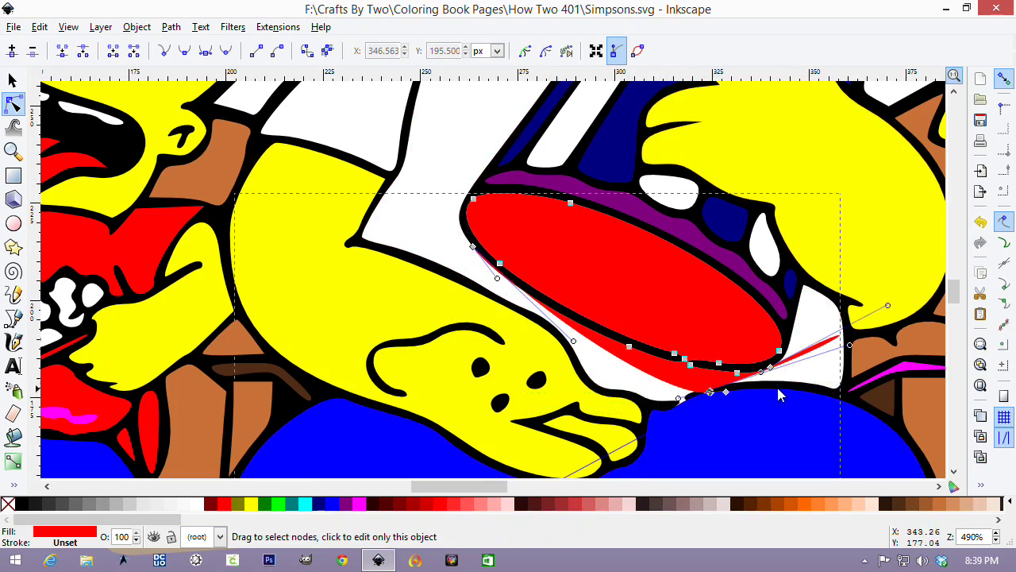
left_click(727, 395)
left_click_drag(725, 393, 712, 395)
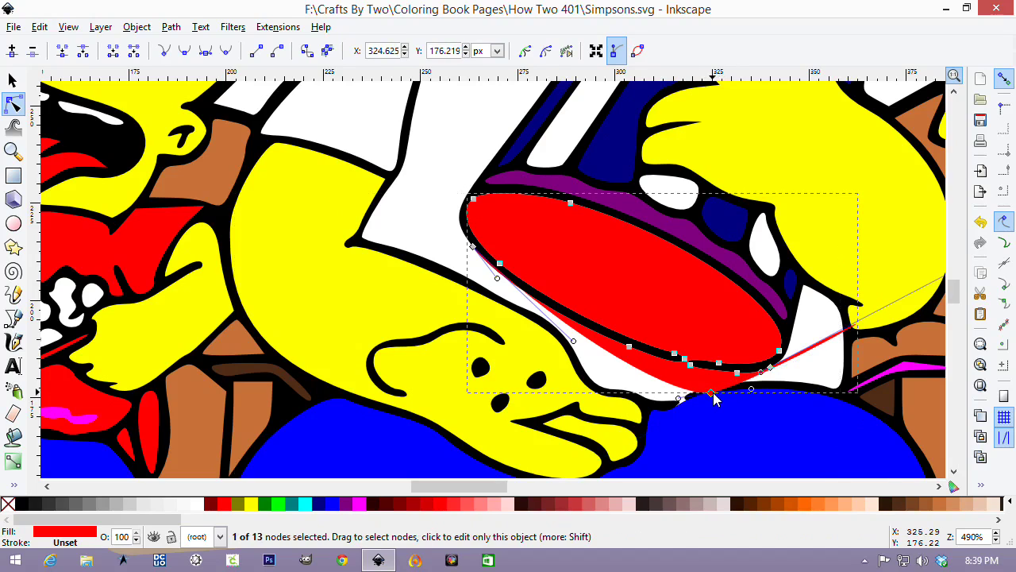
key("Delete")
Delete the remaining shirt nodes below the cup's oval base so the red copy covers only the base.
left_click(738, 372)
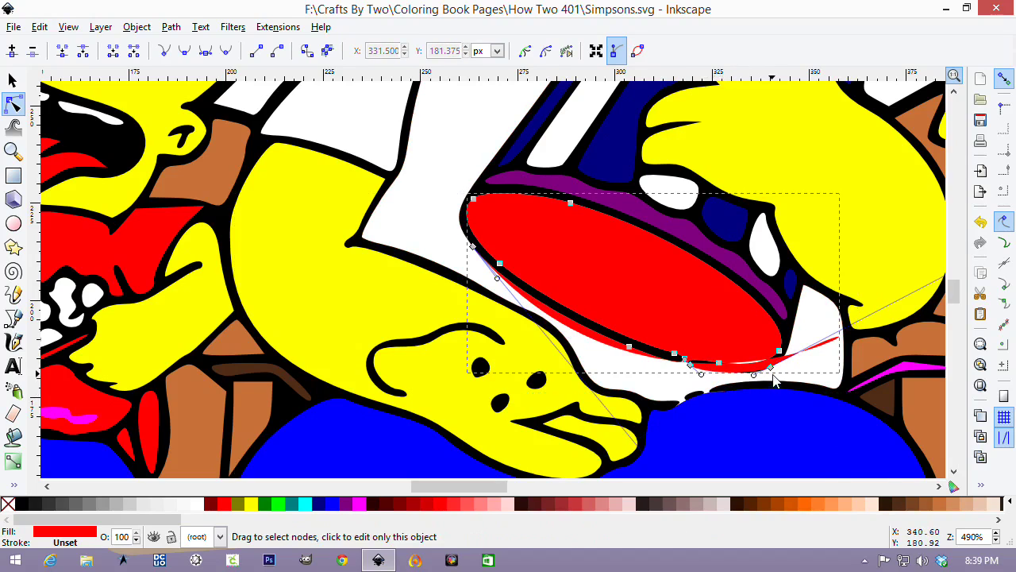
left_click_drag(777, 372, 773, 377)
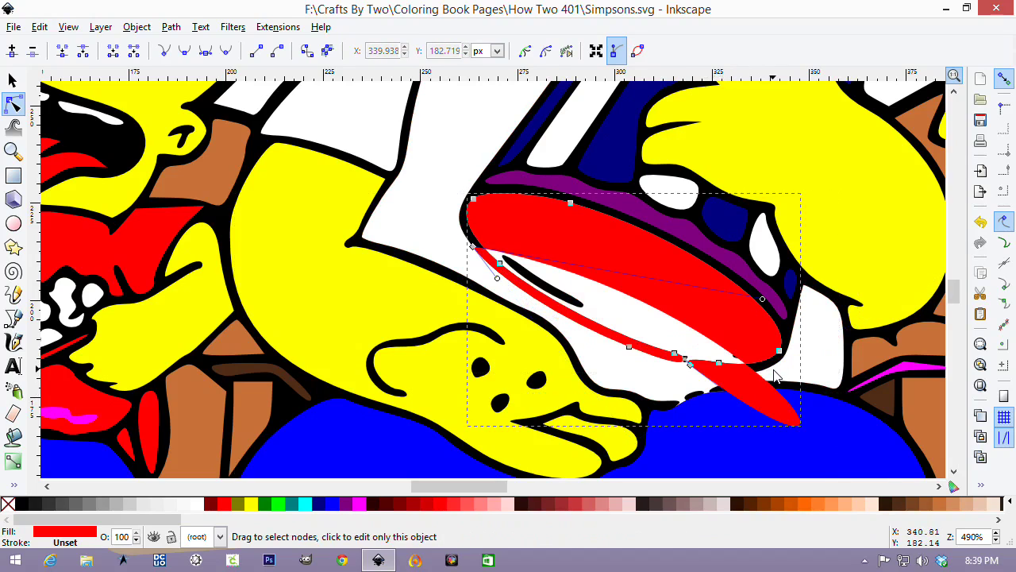
left_click(689, 367)
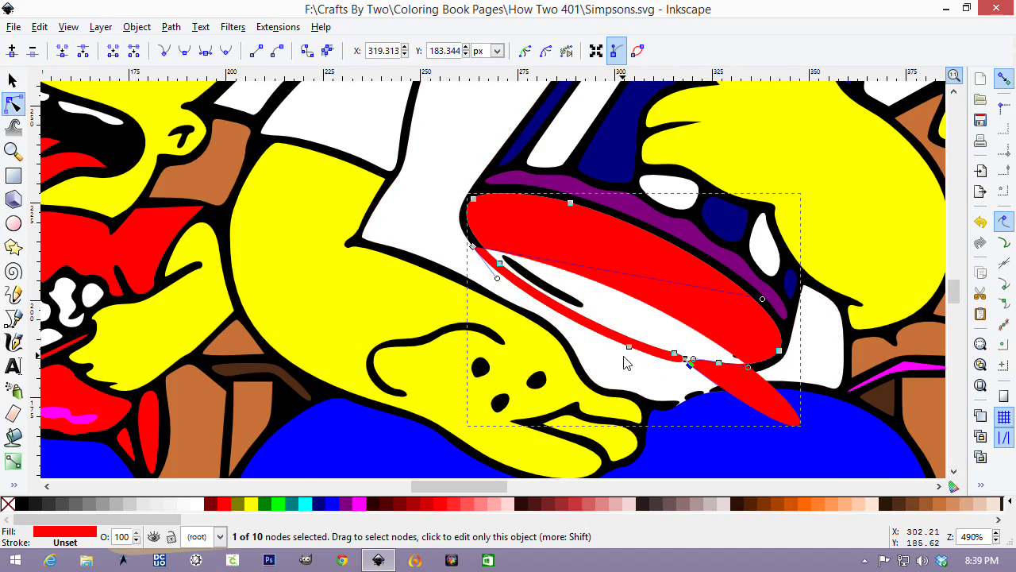
key("Delete")
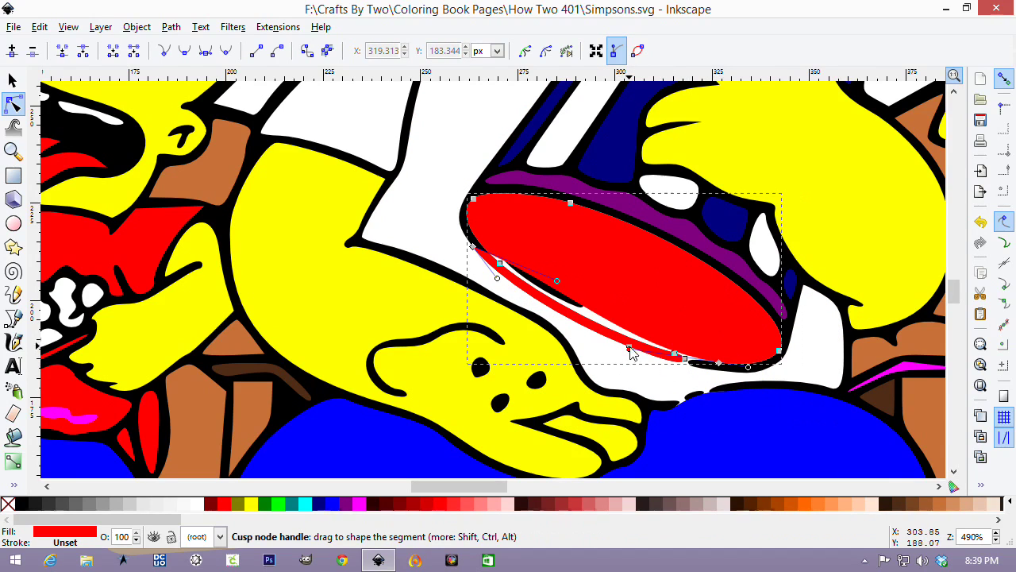
left_click(631, 351)
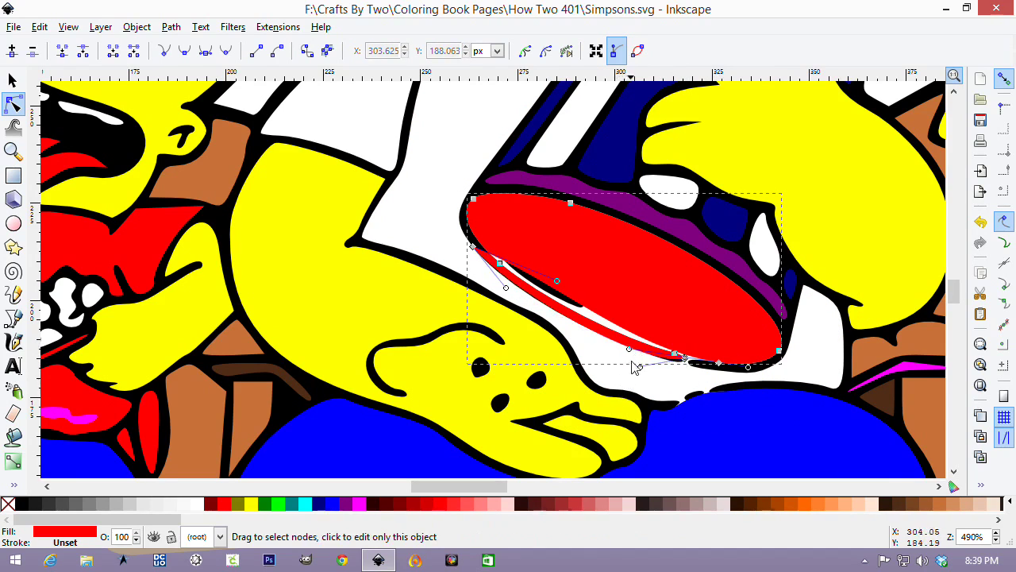
left_click(473, 248)
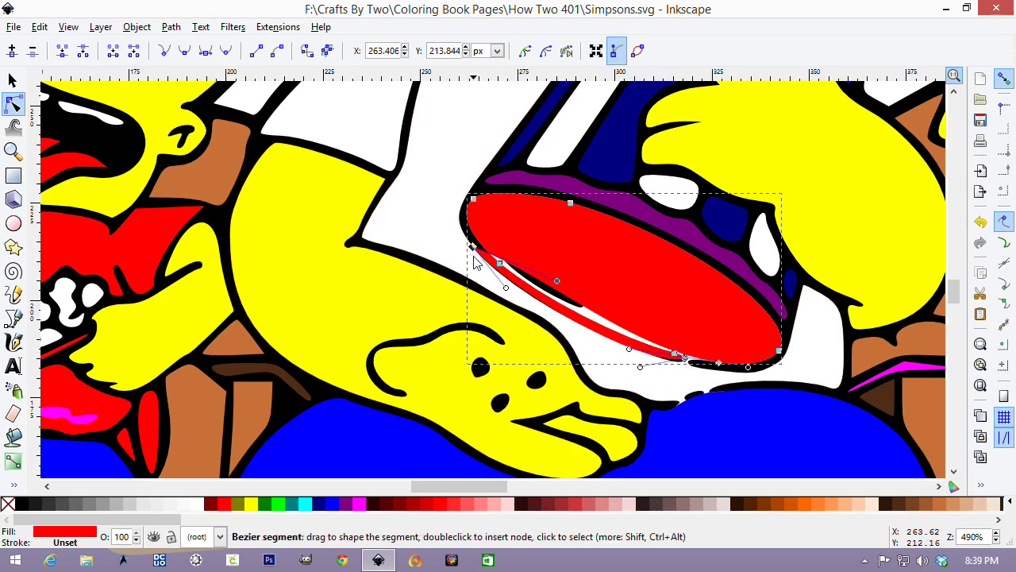
key("Delete")
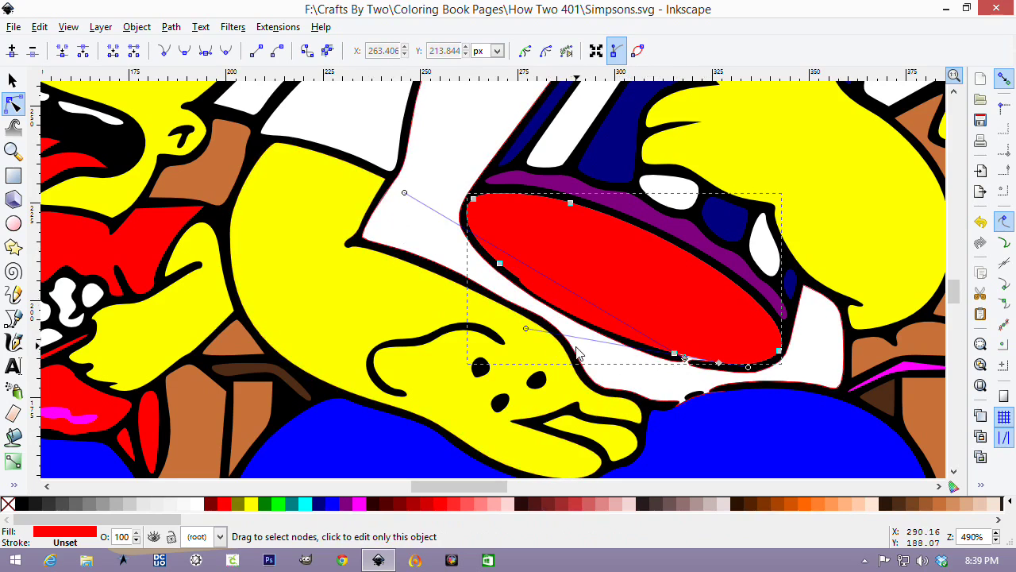
Adjust the stray curve handle on the red oval's lower edge and delete the extra node at the gap in the black outline.
mouse_move(527, 329)
left_mouse_down()
mouse_move(738, 376)
mouse_move(819, 311)
mouse_move(818, 277)
mouse_move(624, 227)
mouse_move(449, 284)
mouse_move(416, 358)
mouse_move(429, 480)
mouse_move(464, 228)
mouse_move(529, 238)
mouse_move(705, 357)
mouse_move(755, 322)
mouse_move(736, 61)
mouse_move(688, 141)
mouse_move(909, 183)
mouse_move(940, 171)
mouse_move(412, 156)
mouse_move(493, 175)
left_mouse_up()
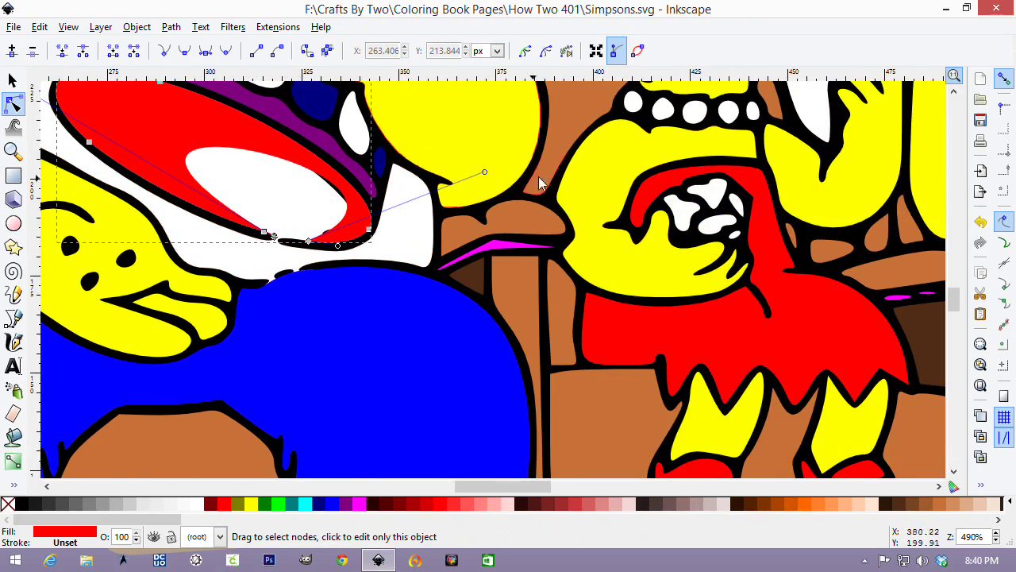
left_click_drag(487, 171, 299, 254)
scroll(239, 252, "up", 1)
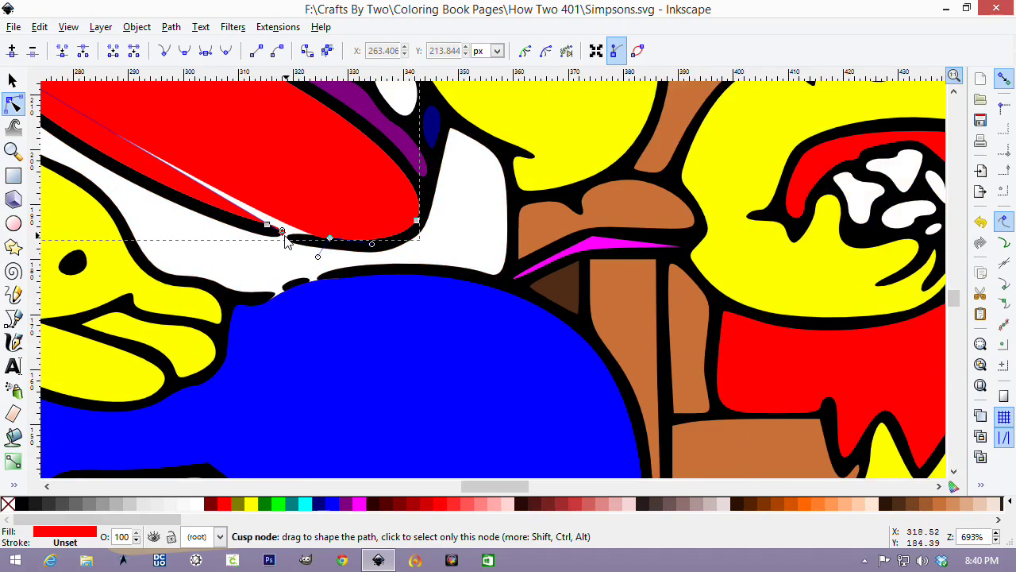
left_click(282, 231)
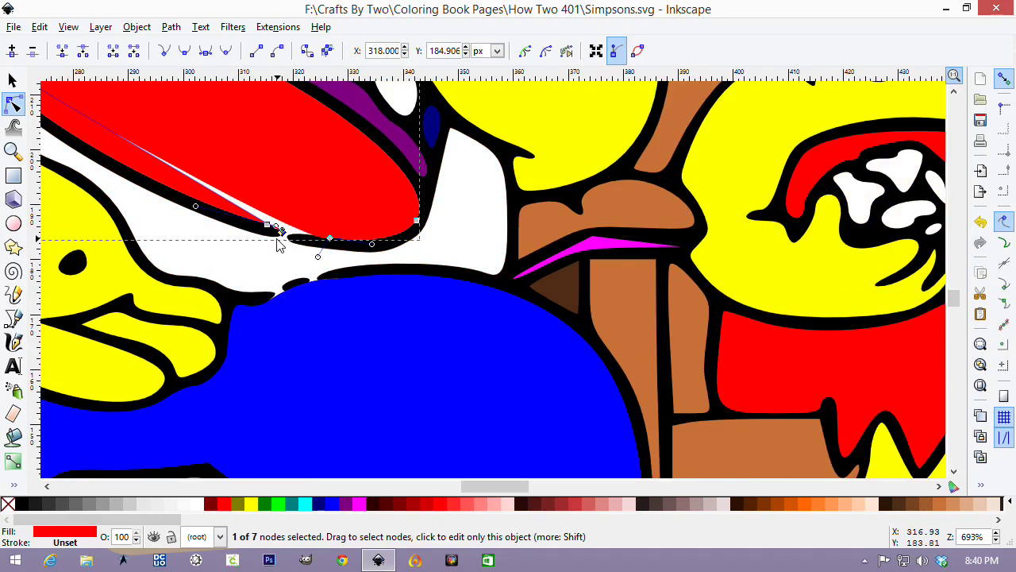
key("shift+s")
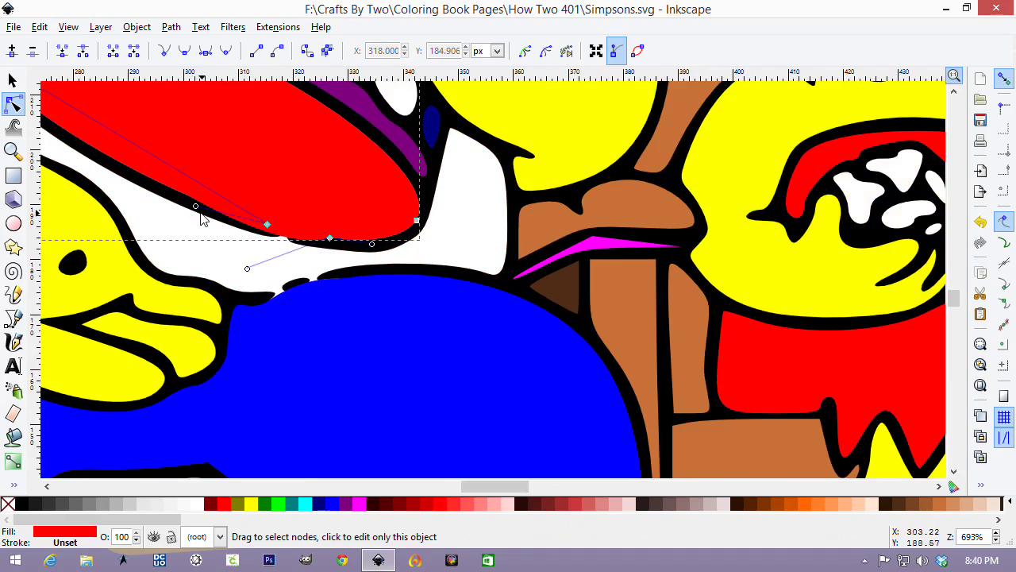
mouse_move(196, 206)
left_mouse_down()
mouse_move(244, 248)
mouse_move(205, 223)
left_mouse_up()
left_click(216, 242)
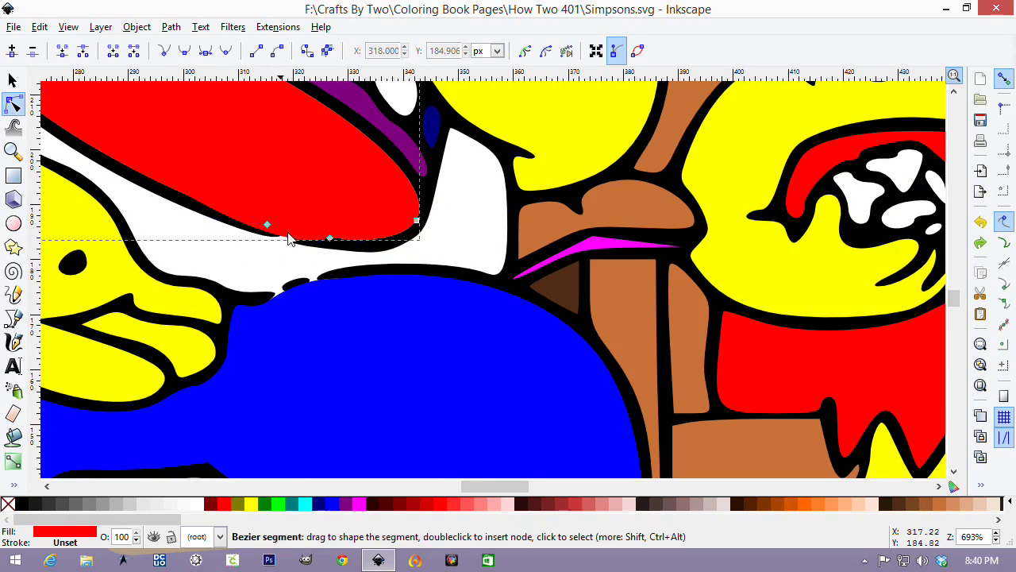
Reposition the curve handles of the two nodes beside the outline gap on the red oval's lower edge.
left_click(329, 237)
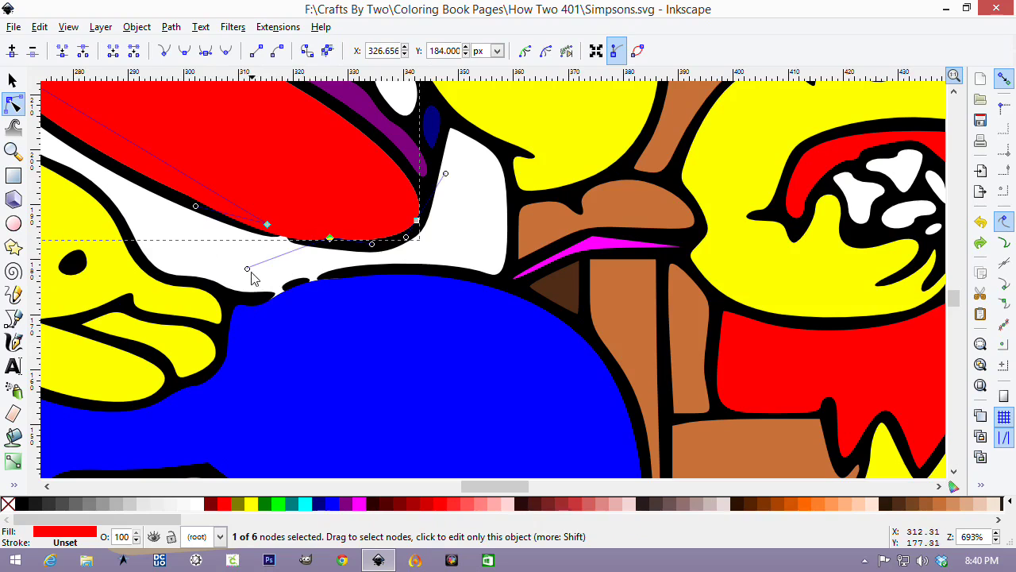
left_click_drag(248, 269, 422, 207)
left_click(267, 225)
left_click_drag(196, 207, 177, 218)
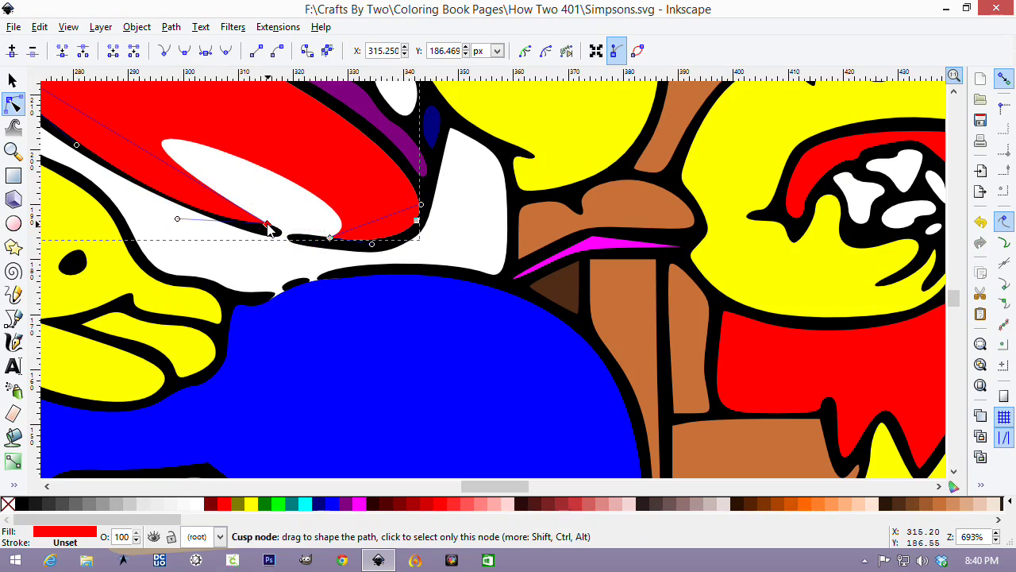
Try moving the red oval's lower-edge cusp node closer to the outline gap, and undo the moves.
scroll(268, 229, "up", 1, "ctrl")
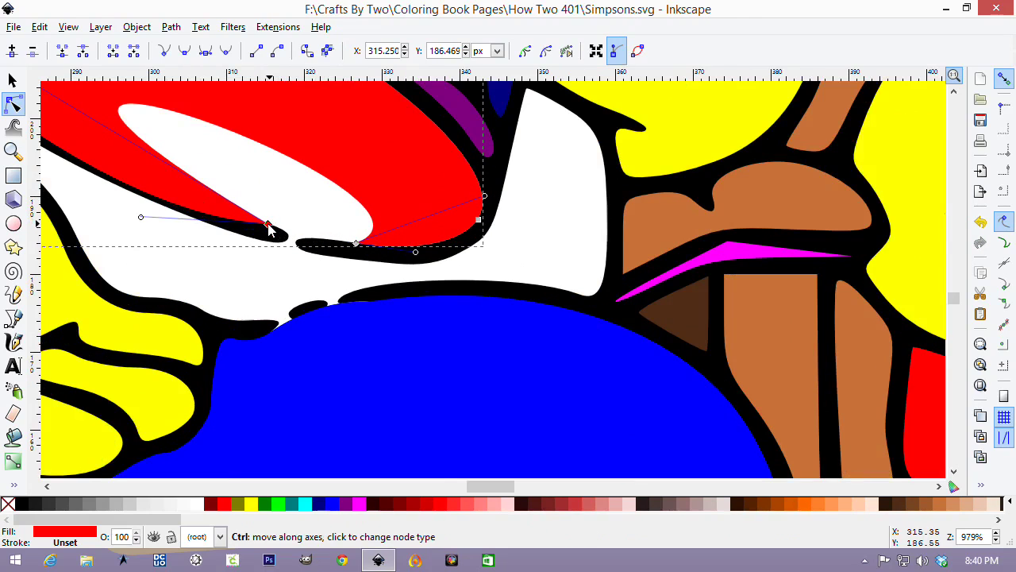
left_click_drag(271, 229, 283, 229)
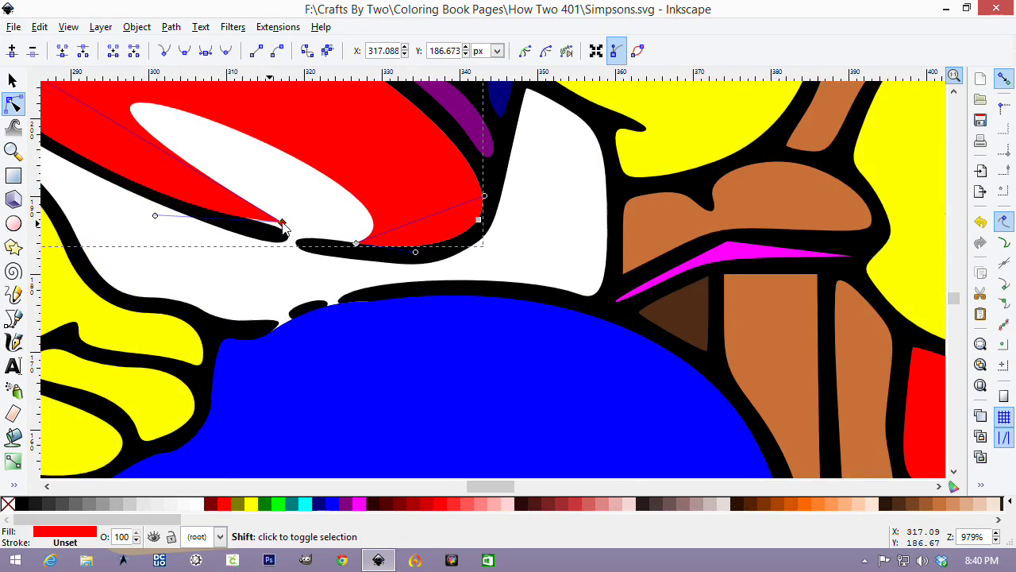
key("ctrl+z")
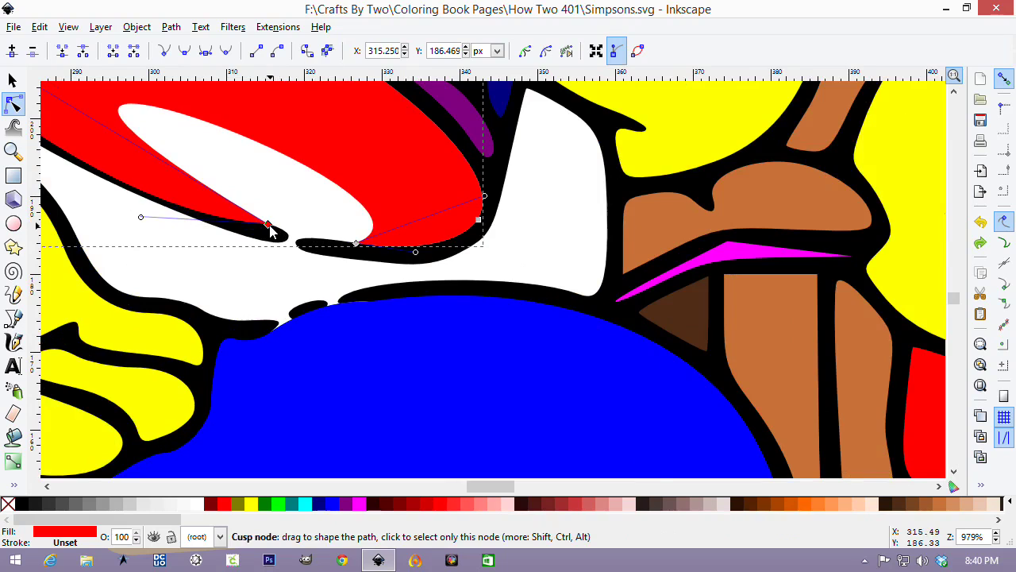
scroll(270, 229, "down", 1, "ctrl")
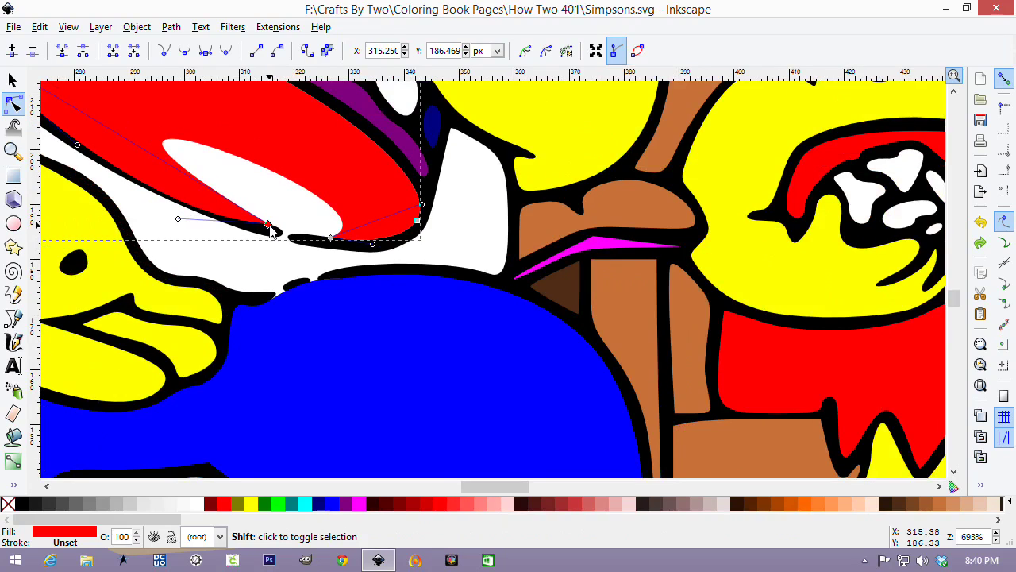
mouse_move(270, 227)
left_mouse_down()
mouse_move(289, 226)
mouse_move(271, 232)
left_mouse_up()
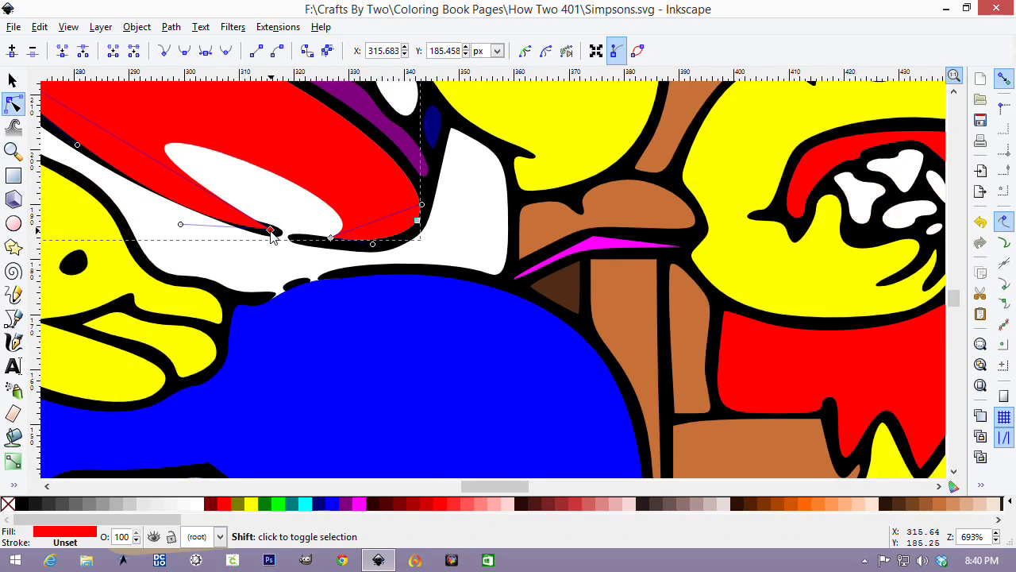
key("ctrl+z")
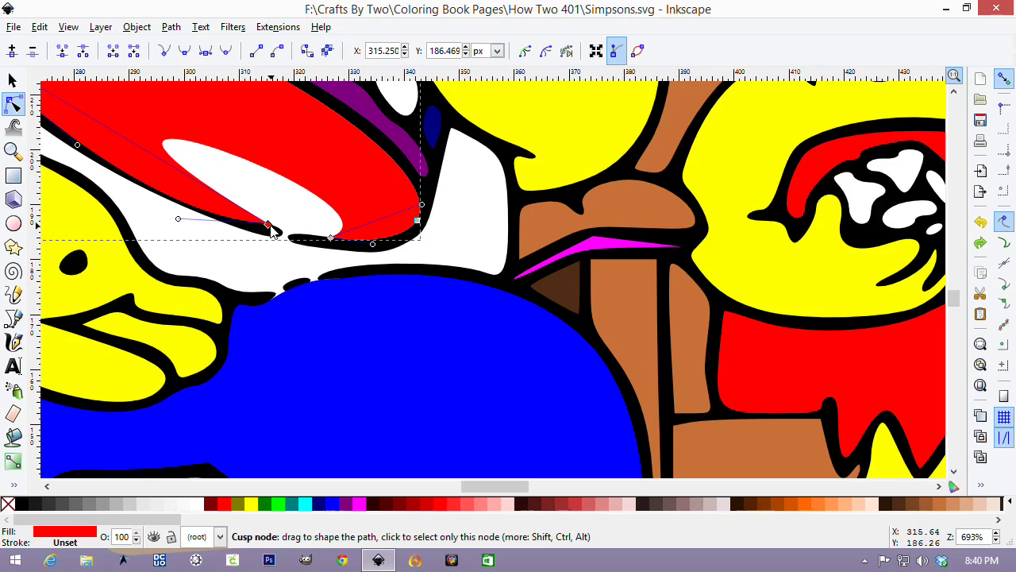
key("ctrl+z")
key("ctrl+z")
key("ctrl+z")
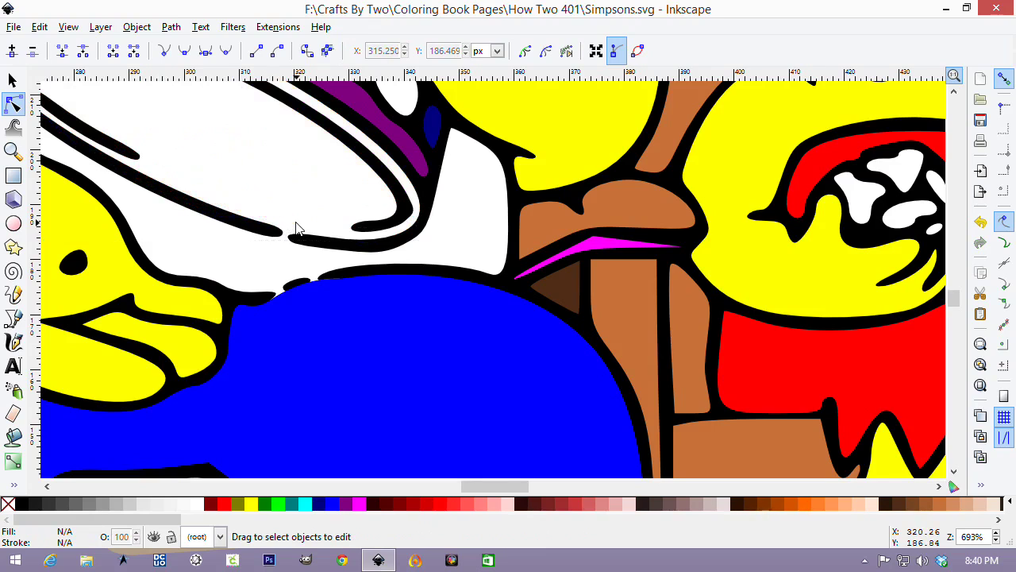
key("ctrl+shift+z")
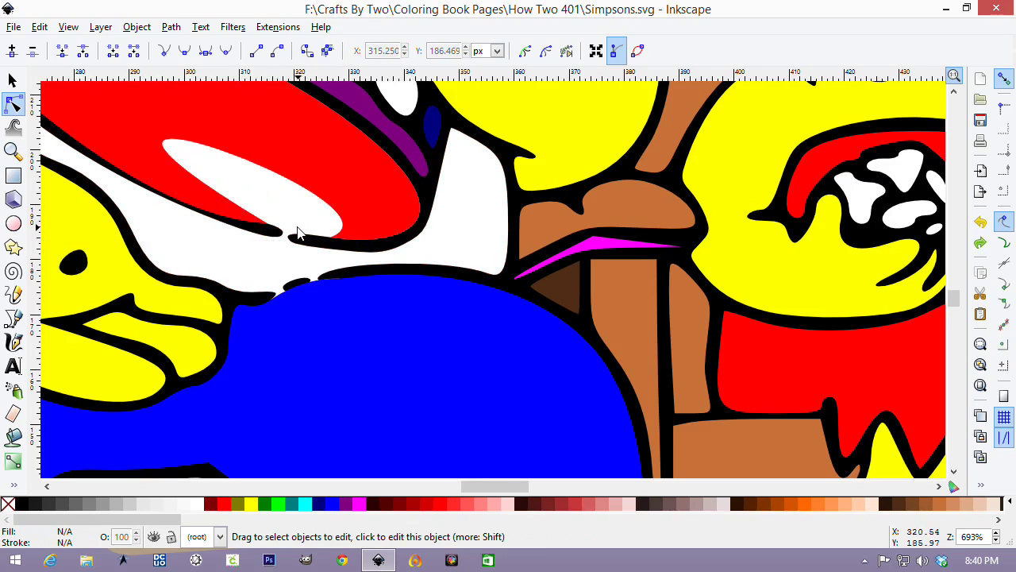
Adjust the curve handles of the red oval's two lower-edge nodes so the fill is solid and follows the black outline.
left_click(372, 178)
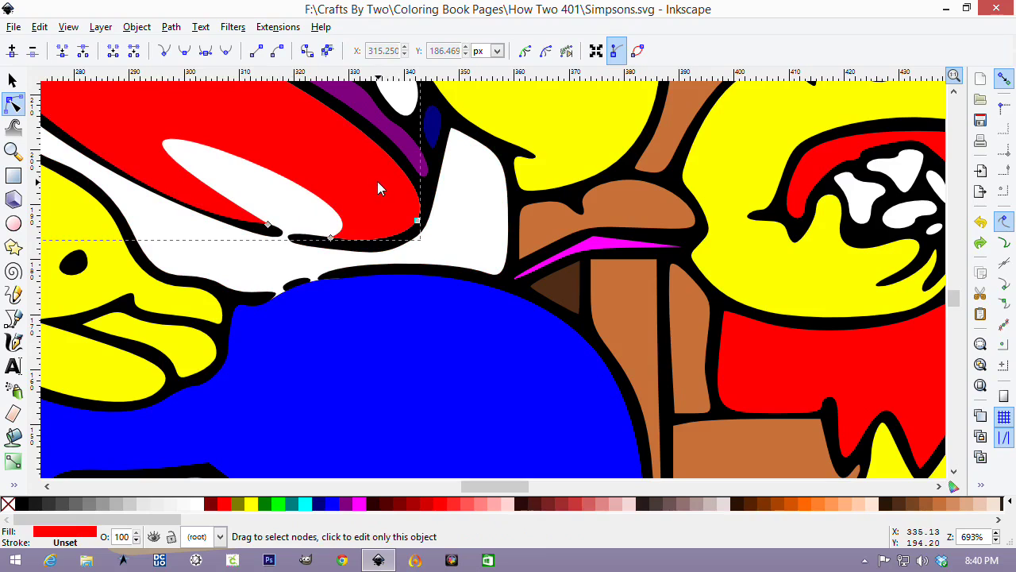
left_click(270, 227)
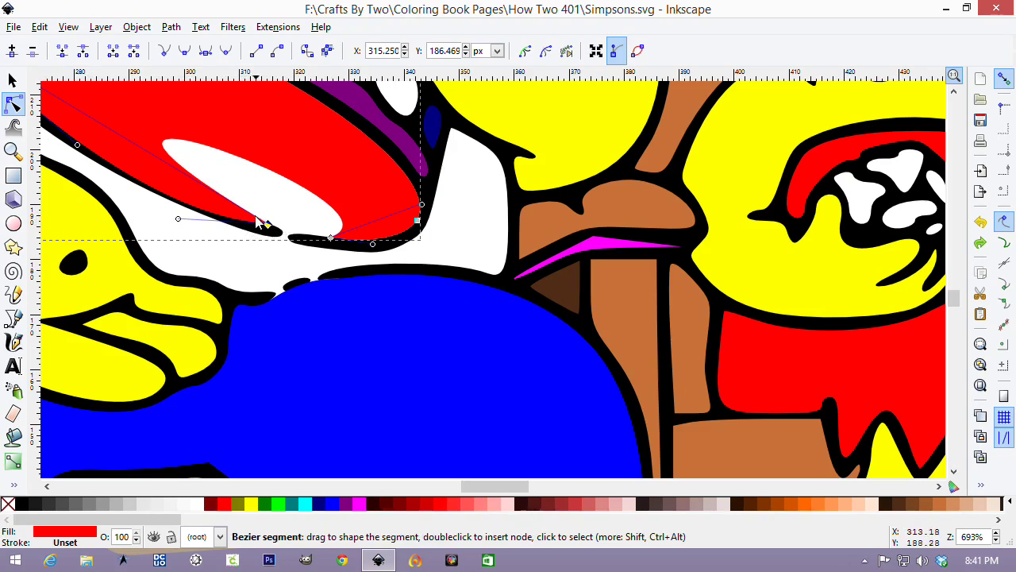
scroll(289, 246, "up", 2)
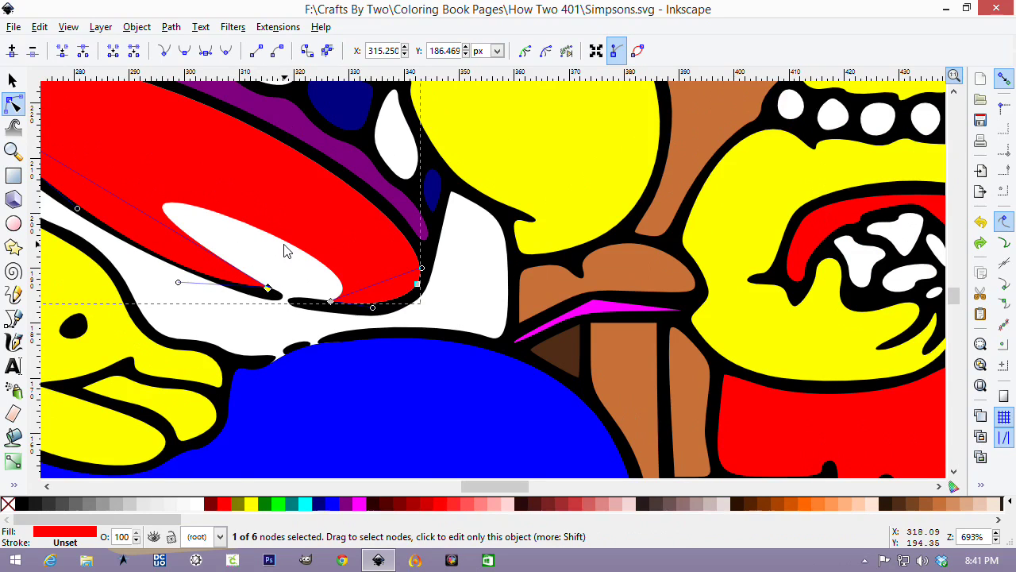
scroll(289, 246, "left", 10)
scroll(289, 246, "left", 2)
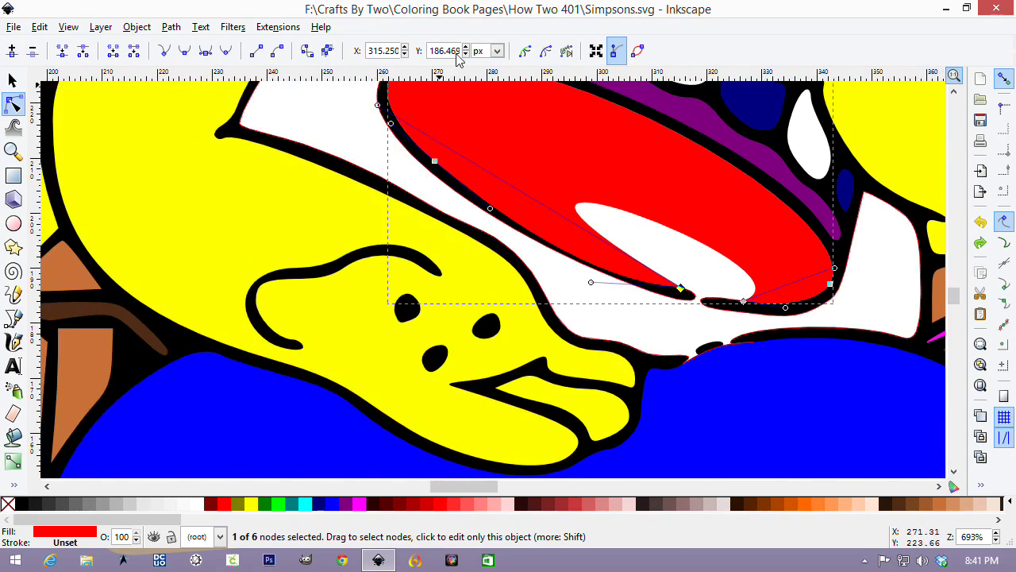
left_click_drag(381, 109, 683, 292)
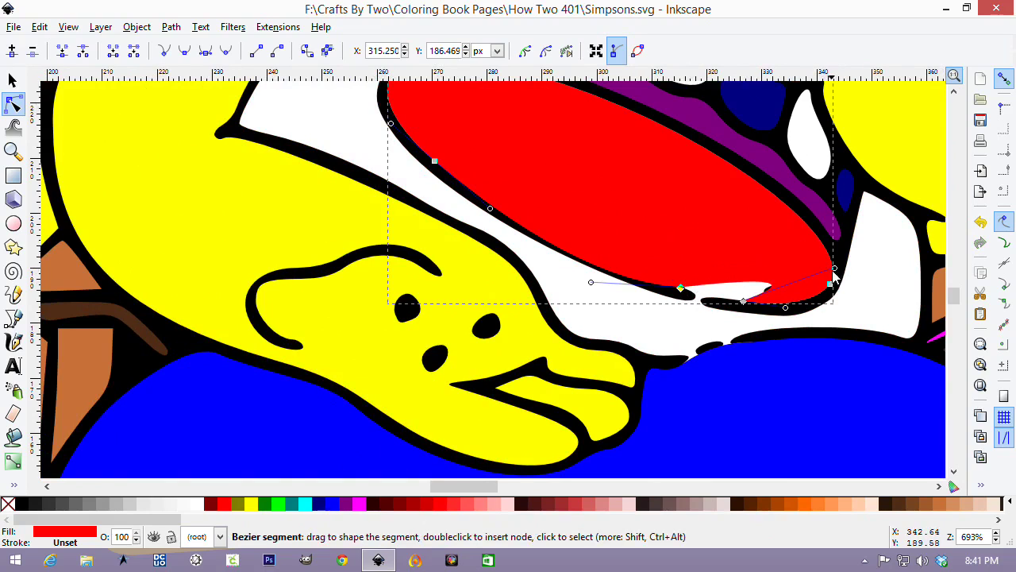
left_click_drag(832, 272, 709, 305)
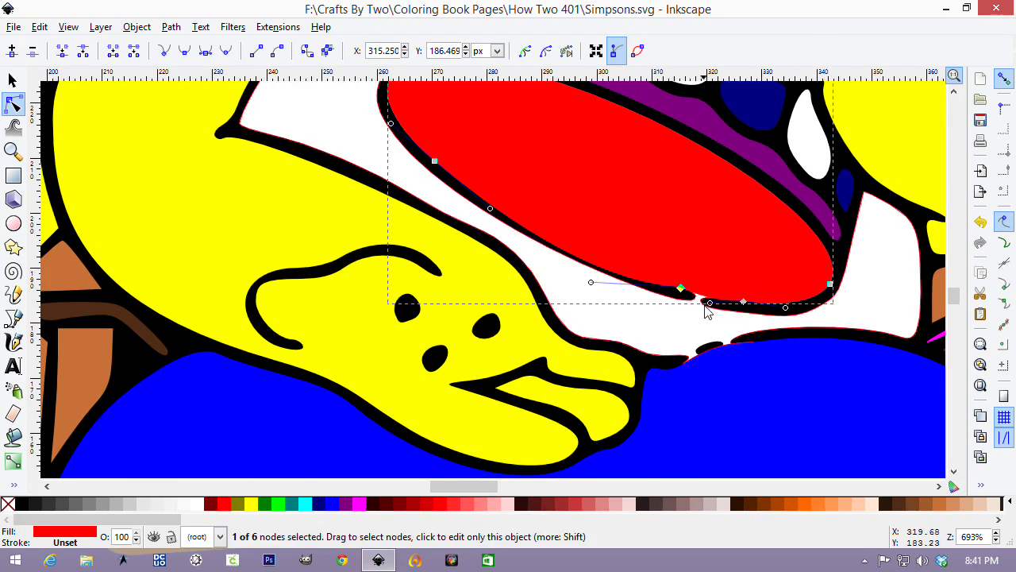
left_click_drag(591, 286, 606, 270)
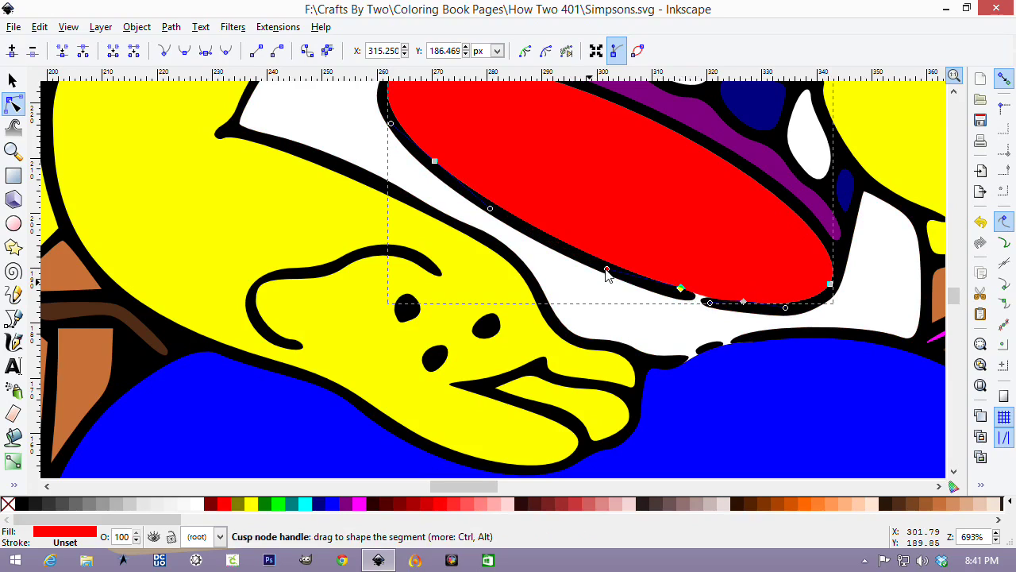
left_click(742, 303)
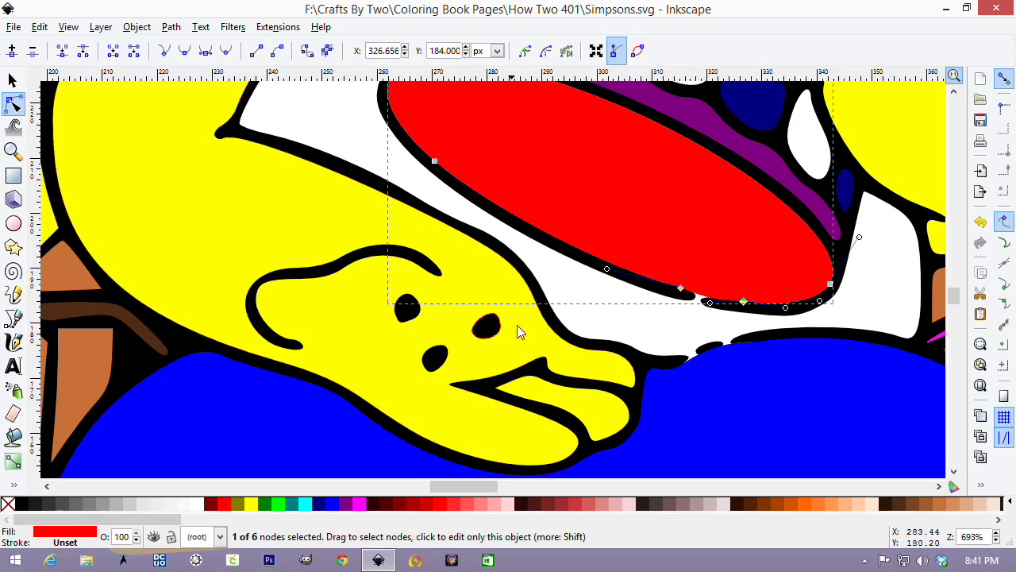
Duplicate the red oval and cut its shape out of Homer's white shirt with Exclusion.
scroll(545, 324, "down", 3)
scroll(545, 324, "up", 8)
scroll(541, 325, "down", 2)
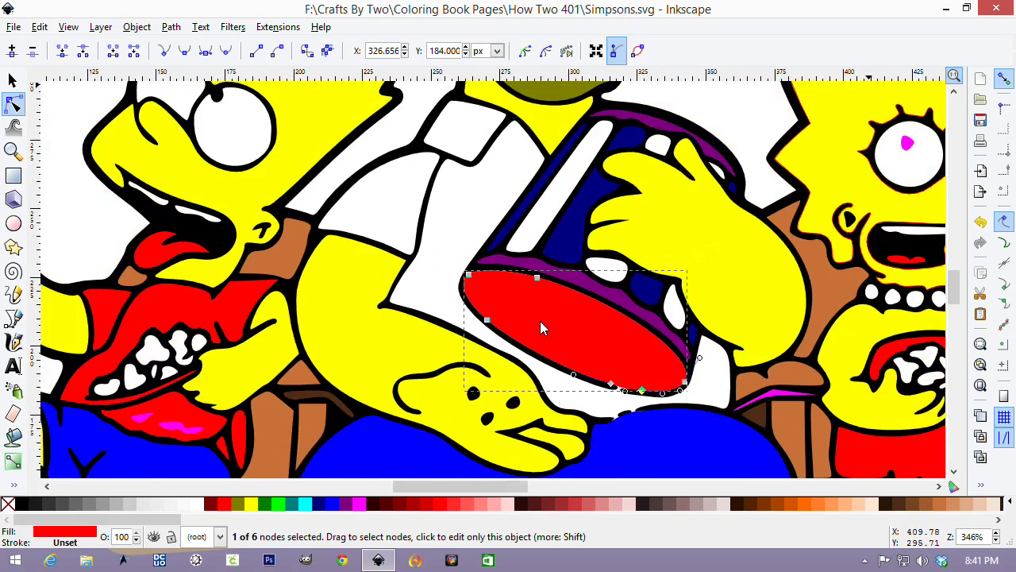
right_click(606, 334)
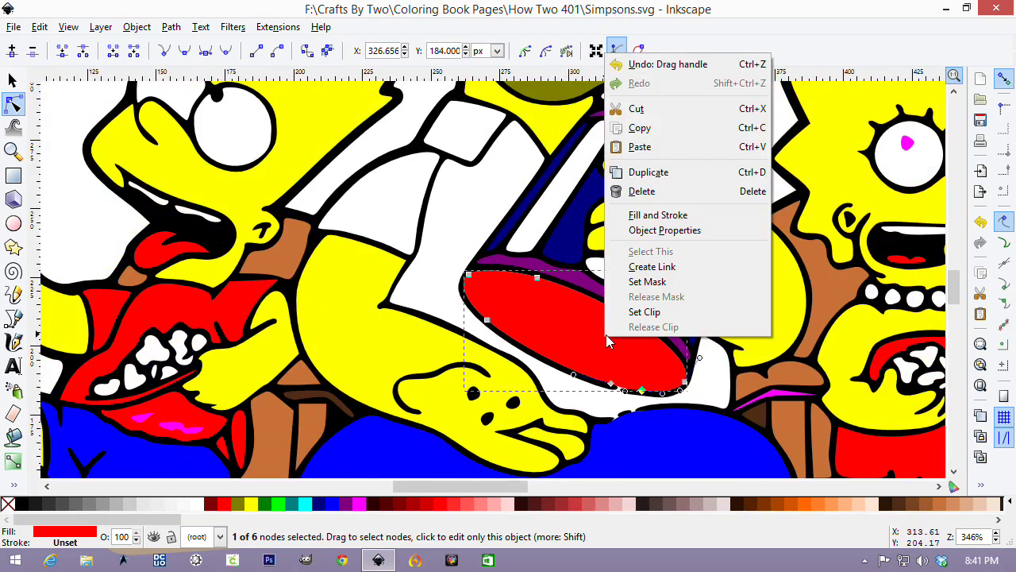
left_click(658, 171)
left_click(458, 216, "shift")
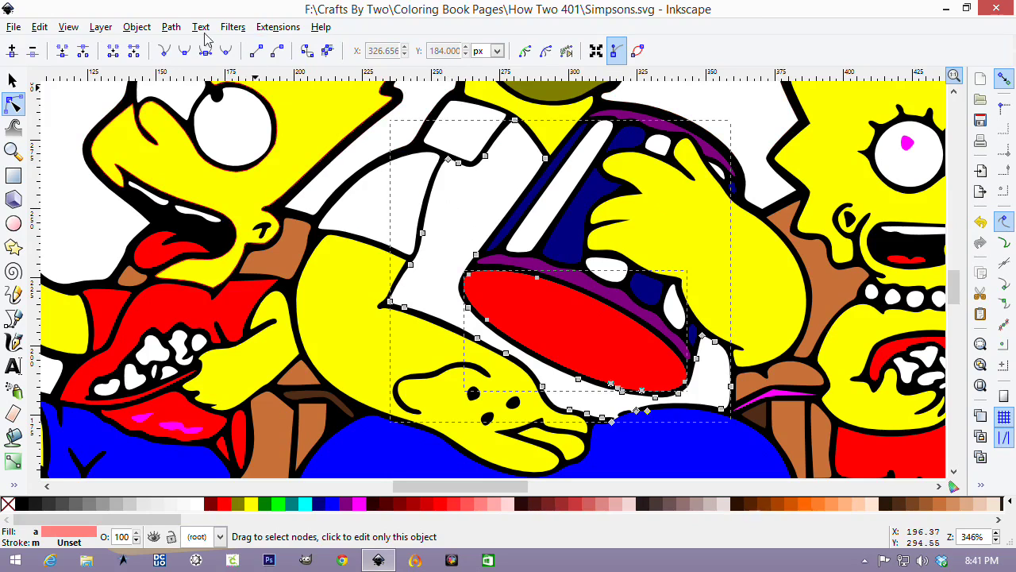
left_click(172, 28)
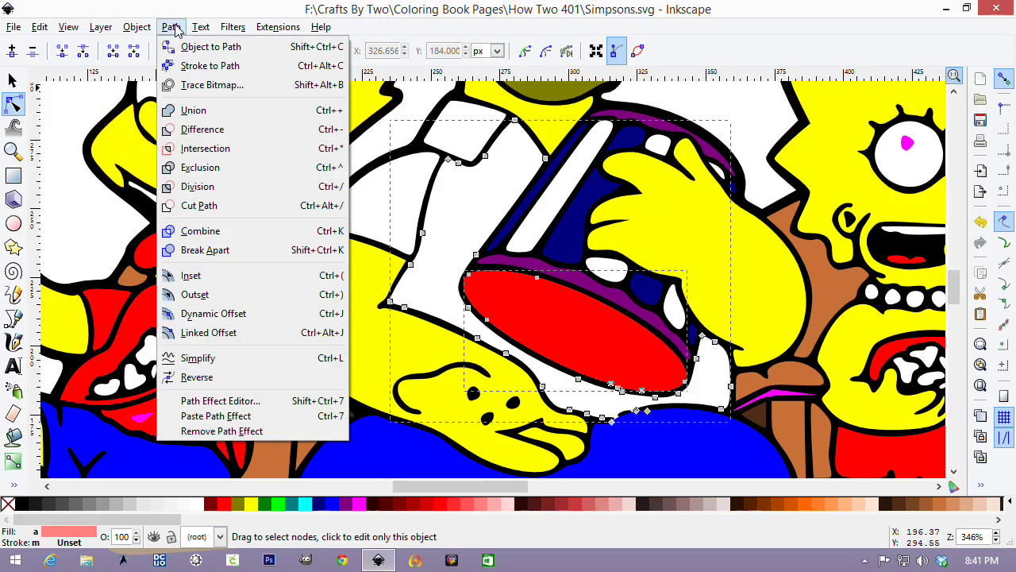
left_click(199, 166)
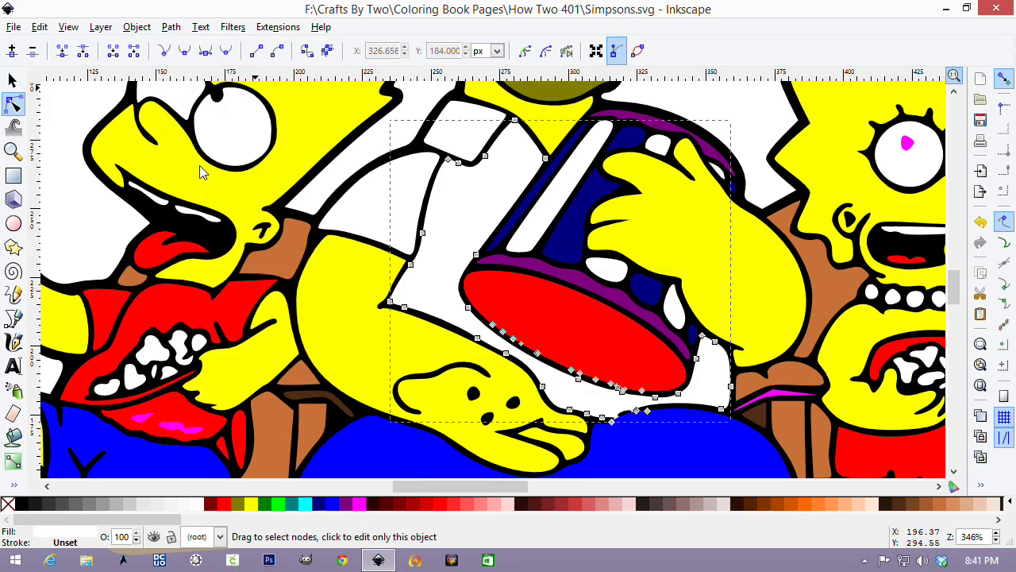
Move the remaining red oval aside to check the cut-out in the shirt, and undo the move.
left_click(12, 80)
left_click_drag(567, 319, 919, 465)
key("ctrl+z")
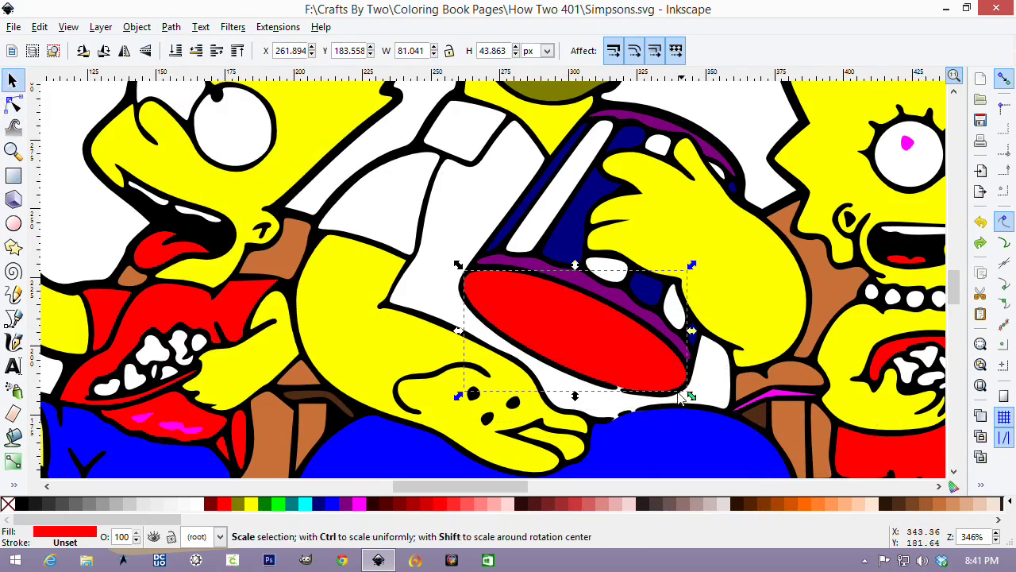
Restack the red oval so it lies beneath the cup's black inner rim lines but above the main black outline.
left_click(196, 52)
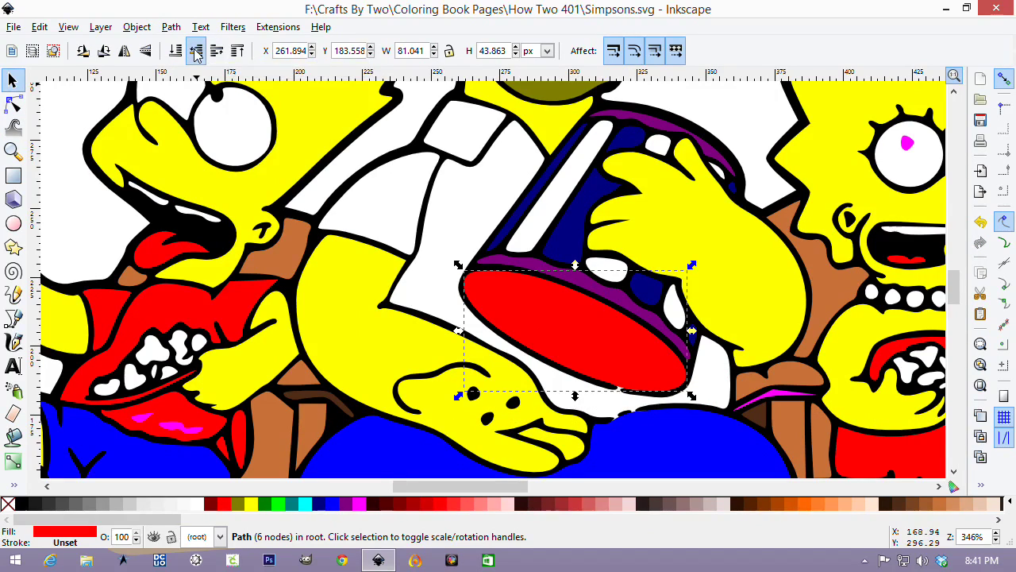
left_click(196, 52)
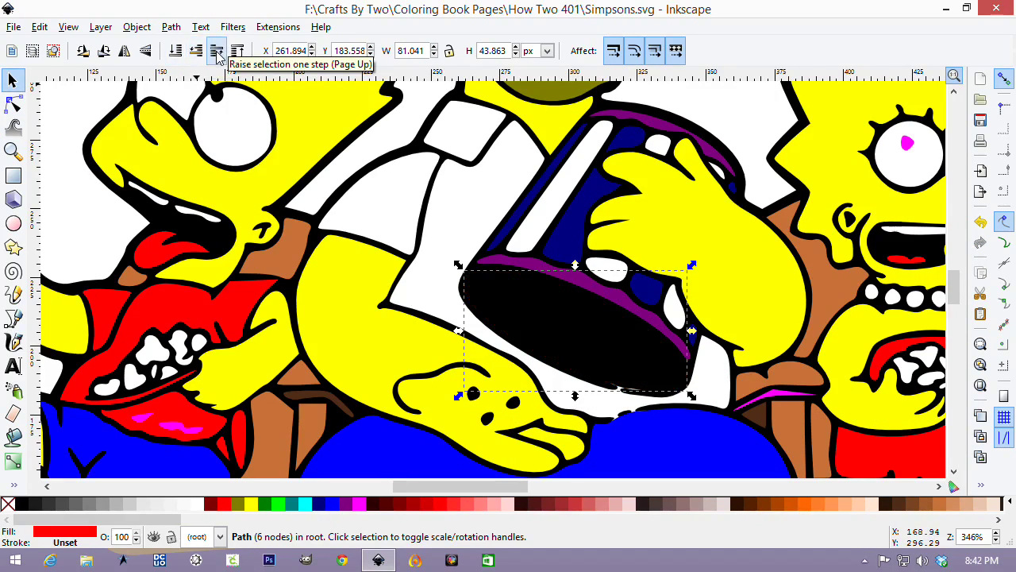
left_click(217, 51)
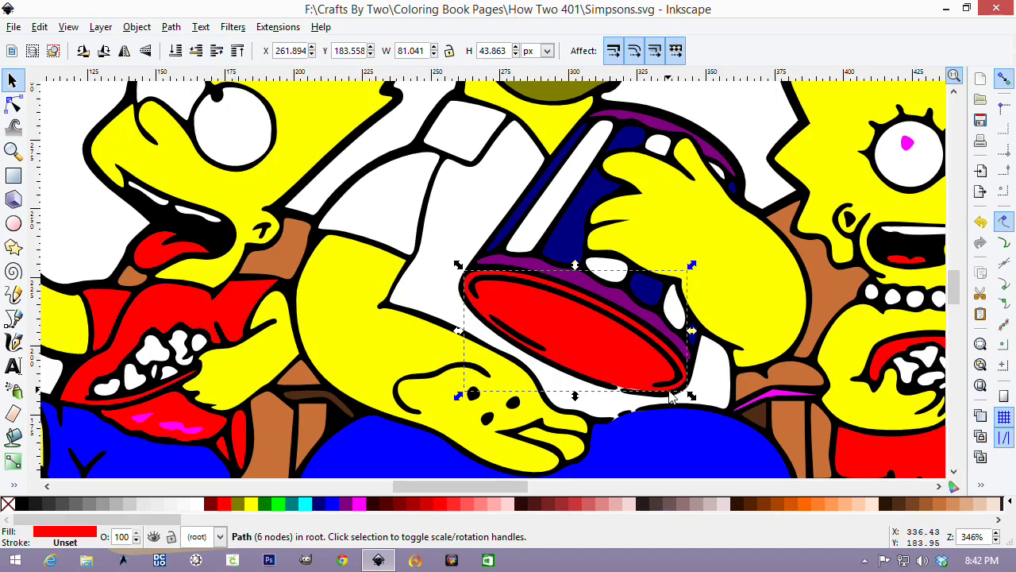
Cut the cup's two black inner rim lines out of the red oval using Exclusion on all three paths.
left_click(642, 338)
scroll(647, 337, "down", 2)
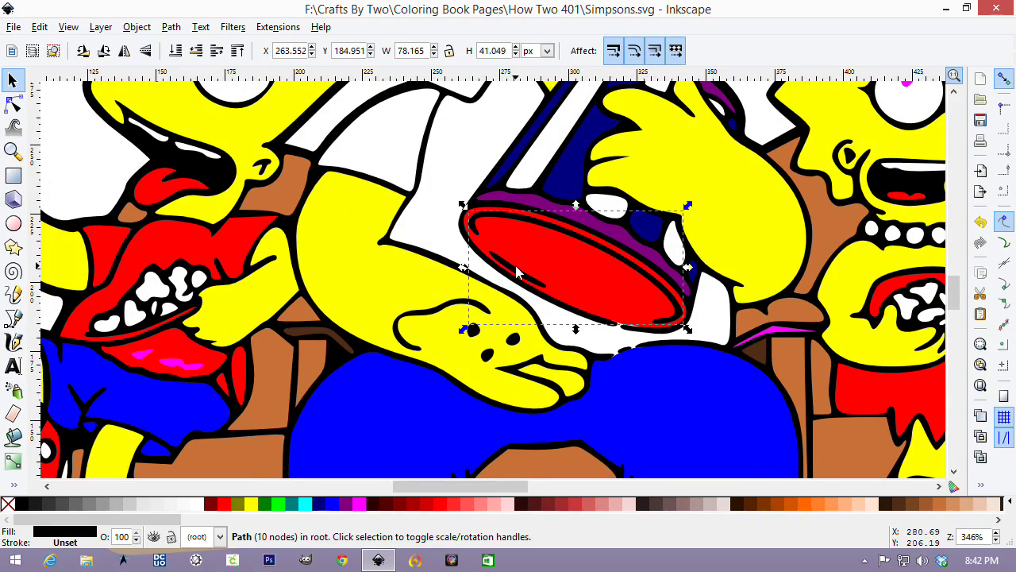
key("shift")
left_click(516, 273, "shift")
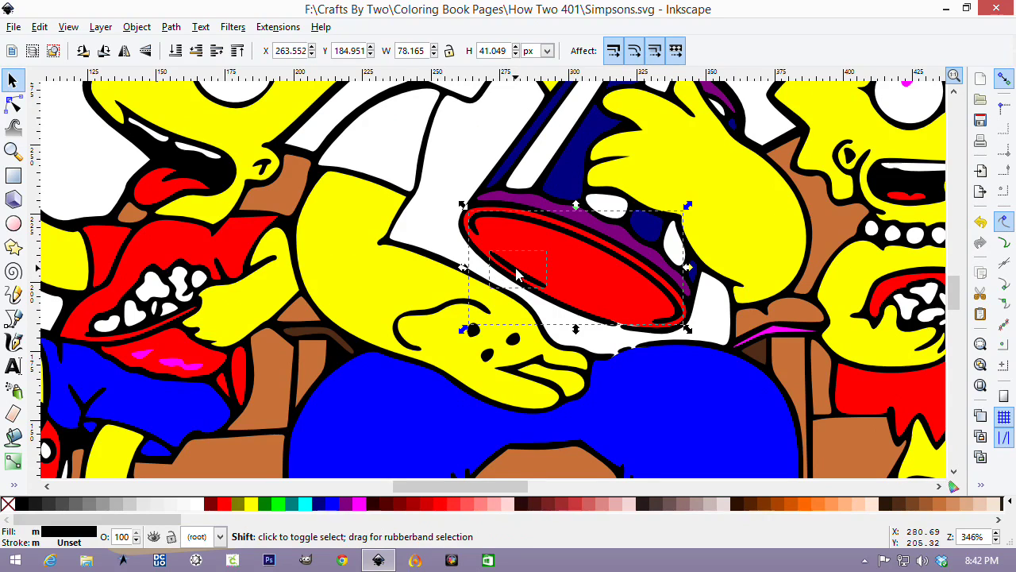
left_click(597, 280, "shift")
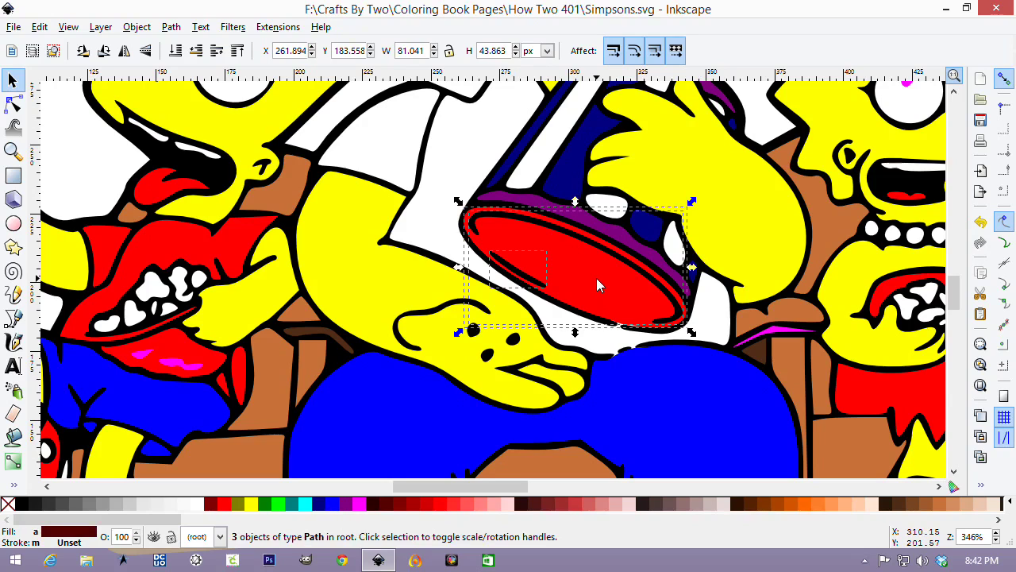
left_click(173, 28)
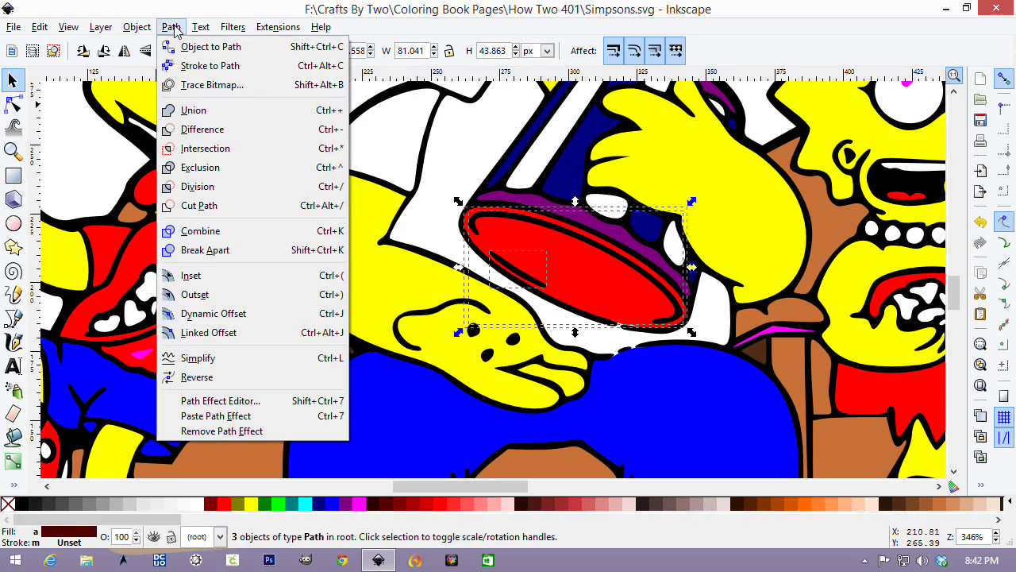
left_click(179, 170)
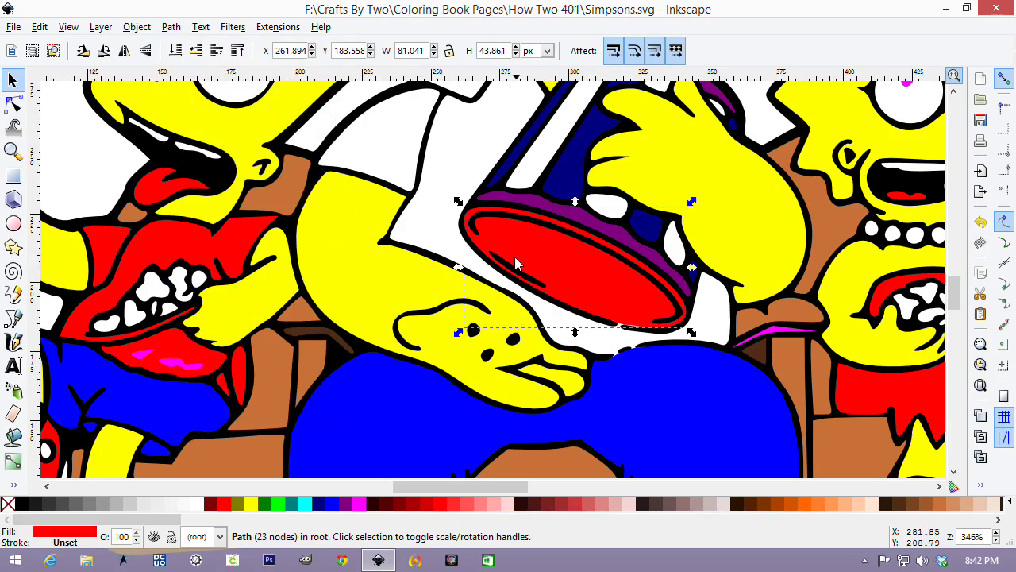
Fill the drawing's main black outline with magenta so that separate black pieces stand out.
left_click(14, 106)
left_click(191, 171)
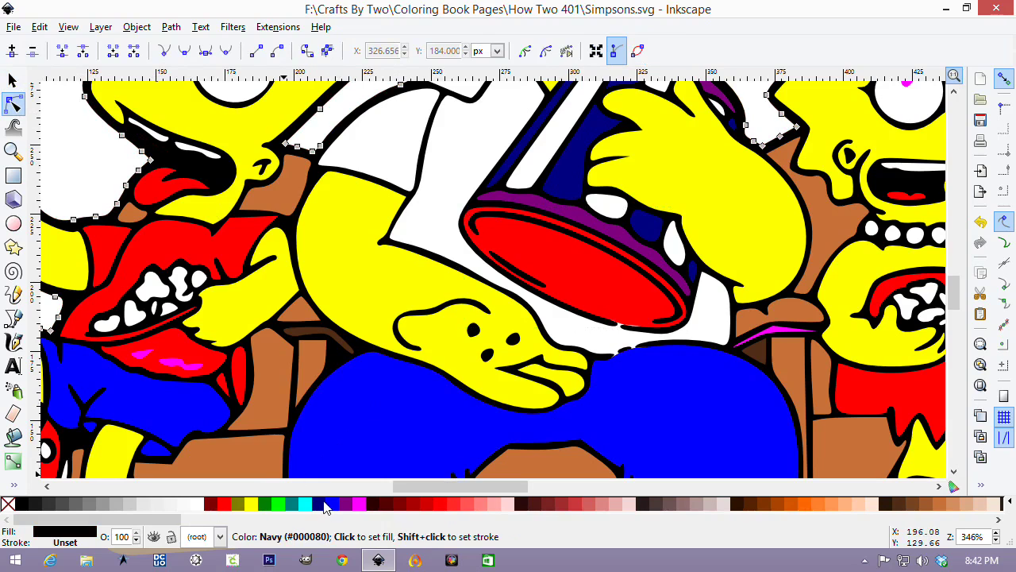
left_click(359, 504)
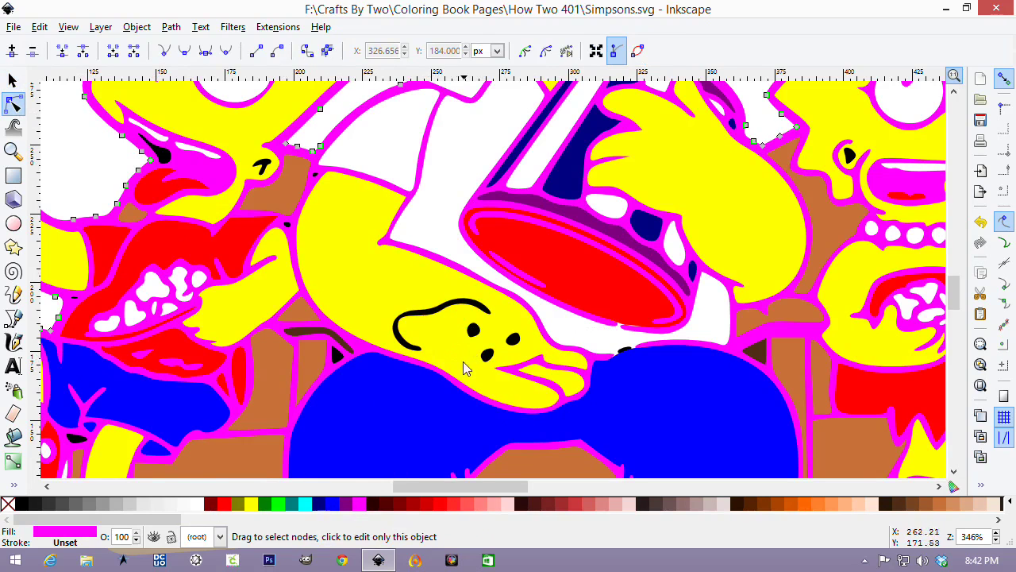
scroll(546, 332, "down", 1)
scroll(546, 332, "up", 1)
scroll(546, 332, "down", 2)
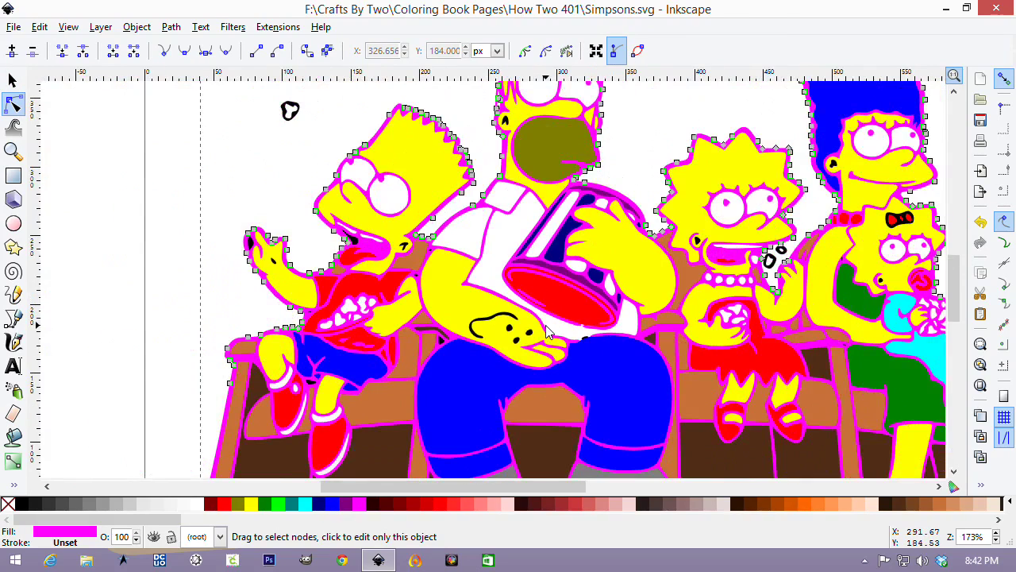
Merge the separate black marks on Homer's forearm and hand into the magenta main outline.
scroll(547, 332, "up", 2)
scroll(546, 332, "down", 2)
scroll(546, 332, "up", 1)
scroll(618, 315, "down", 1)
left_click(508, 325)
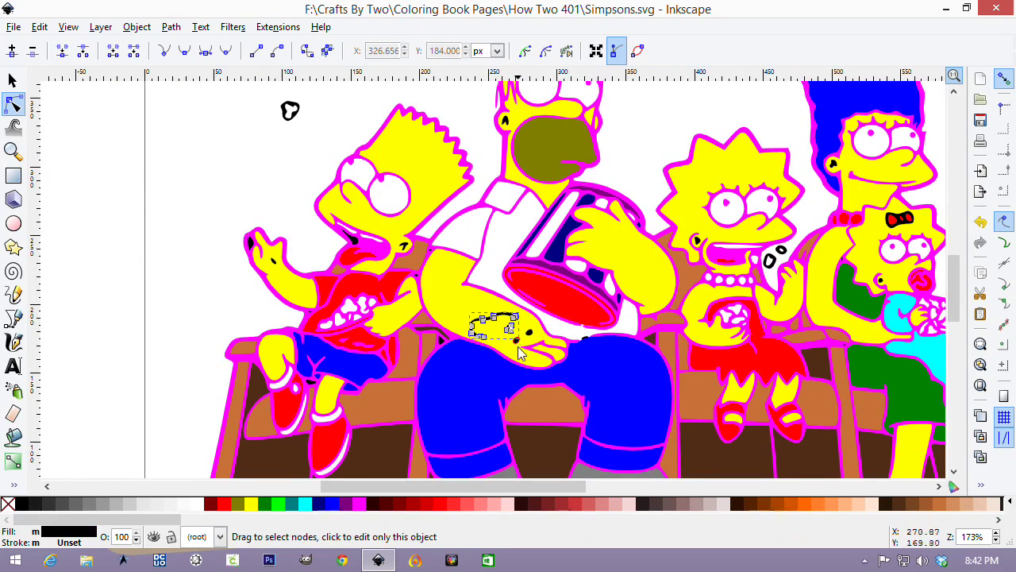
left_click(518, 342, "shift")
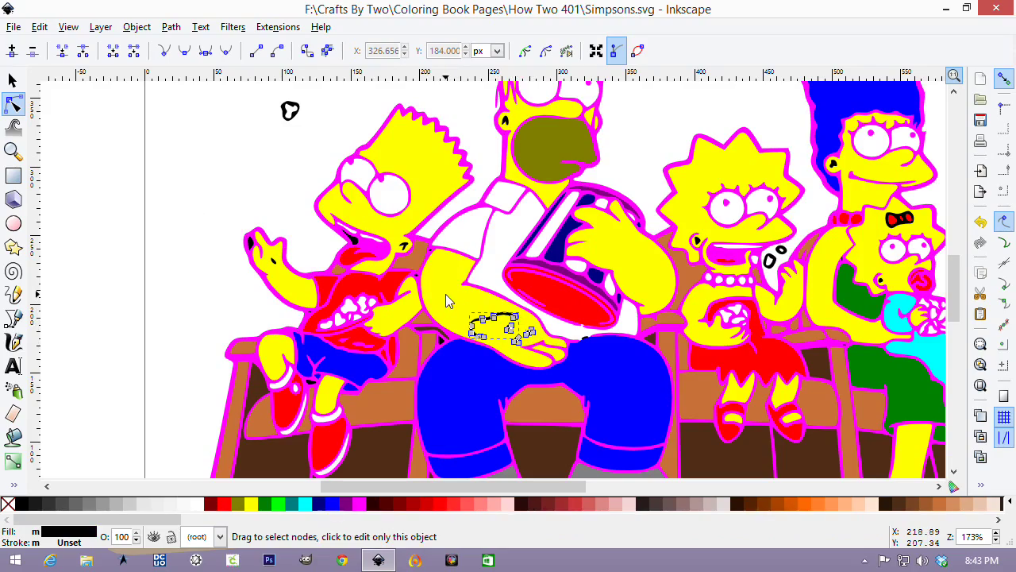
scroll(447, 301, "up", 2)
left_click(738, 262)
left_click(576, 181)
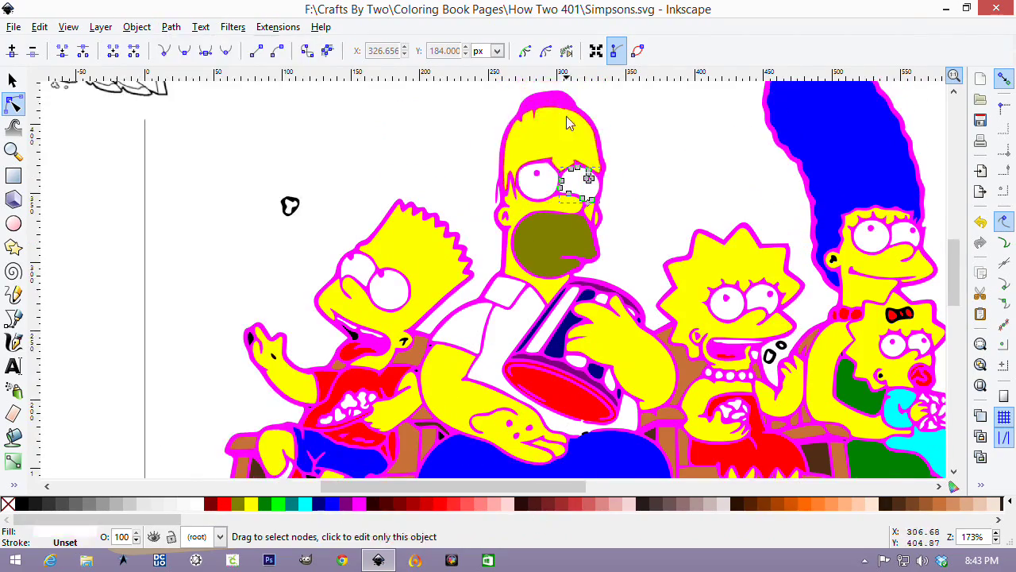
Fill the drawing's main outline with bright green so that leftover separate pieces stand out.
left_click(600, 159)
scroll(649, 193, "up", 2)
scroll(812, 306, "down", 2)
scroll(812, 306, "down", 2)
left_click(264, 504)
Cut the leftover magenta line pieces out of Bart's red clothing using Exclusion.
scroll(581, 346, "up", 2)
scroll(363, 390, "down", 3)
key("s")
left_click(366, 222)
left_click(170, 26)
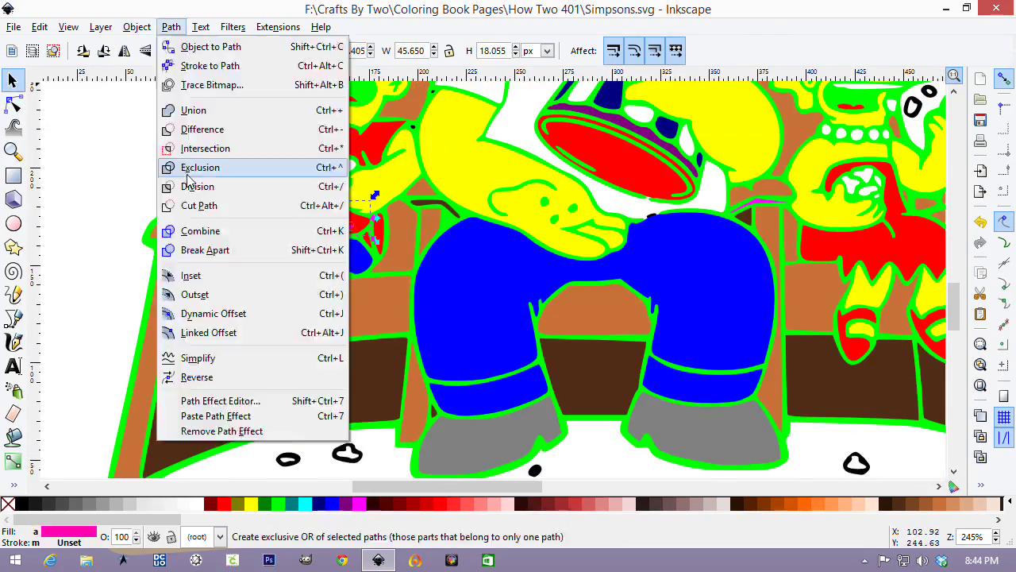
left_click(188, 131)
Cut the magenta pupil out of Maggie's white eye using Exclusion.
scroll(694, 200, "right", 5)
scroll(914, 334, "down", 3)
scroll(699, 197, "up", 4)
left_click(703, 191)
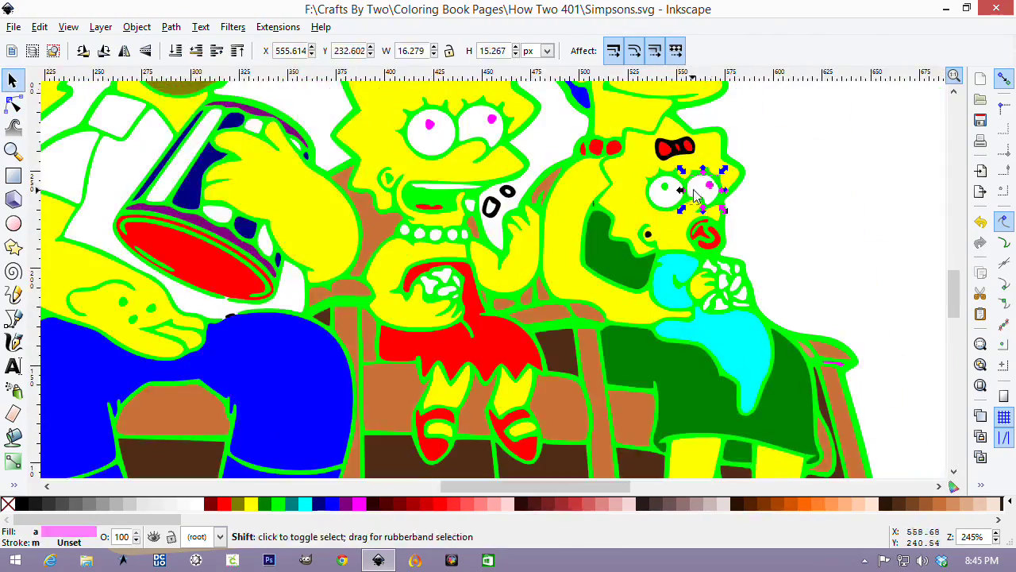
scroll(699, 197, "up", 3)
scroll(531, 225, "down", 3)
left_click(508, 357)
left_click(171, 26)
left_click(216, 168)
Move Homer's blue trousers aside to inspect the small black piece beneath the shirt's hem, and undo the move.
scroll(281, 233, "down", 3)
scroll(508, 413, "up", 5)
scroll(125, 90, "down", 6)
scroll(510, 323, "up", 6)
left_click(511, 323)
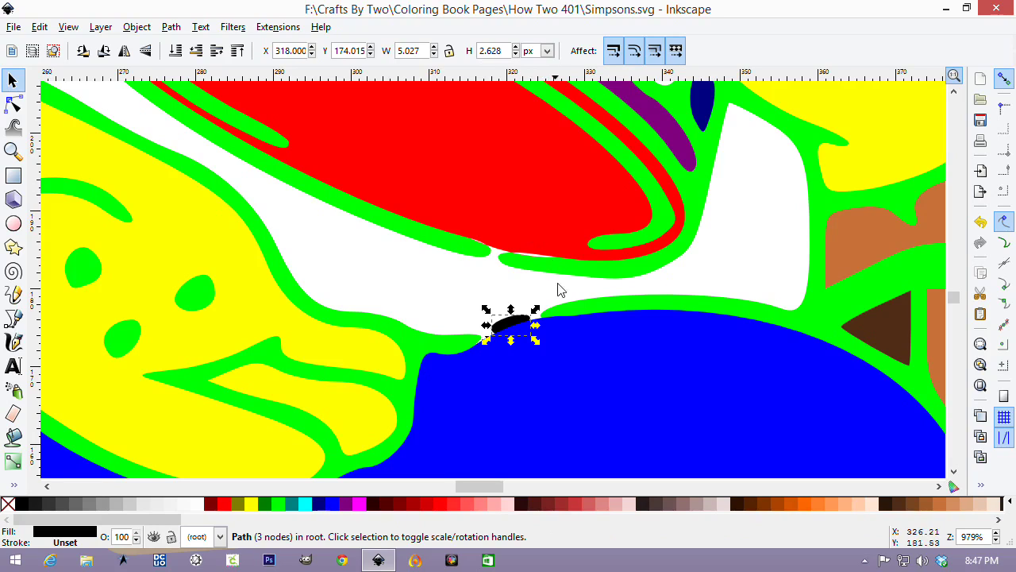
key("ctrl+z")
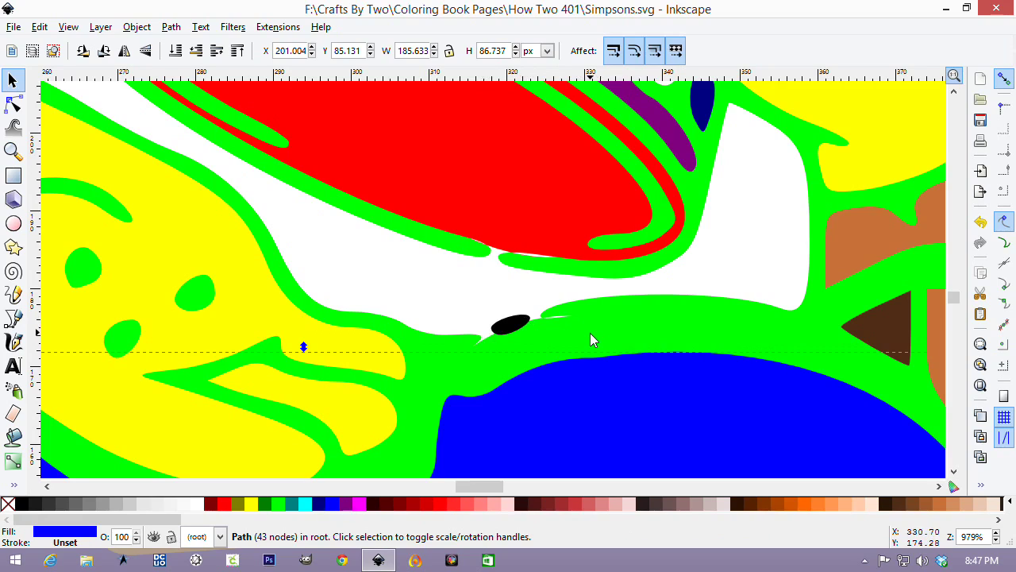
key("ctrl")
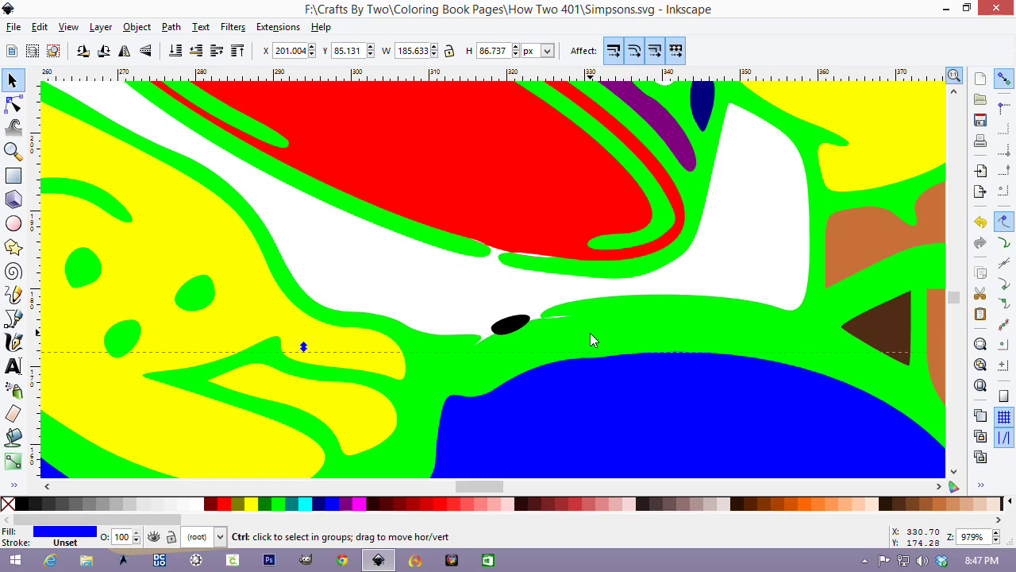
key("ctrl+z")
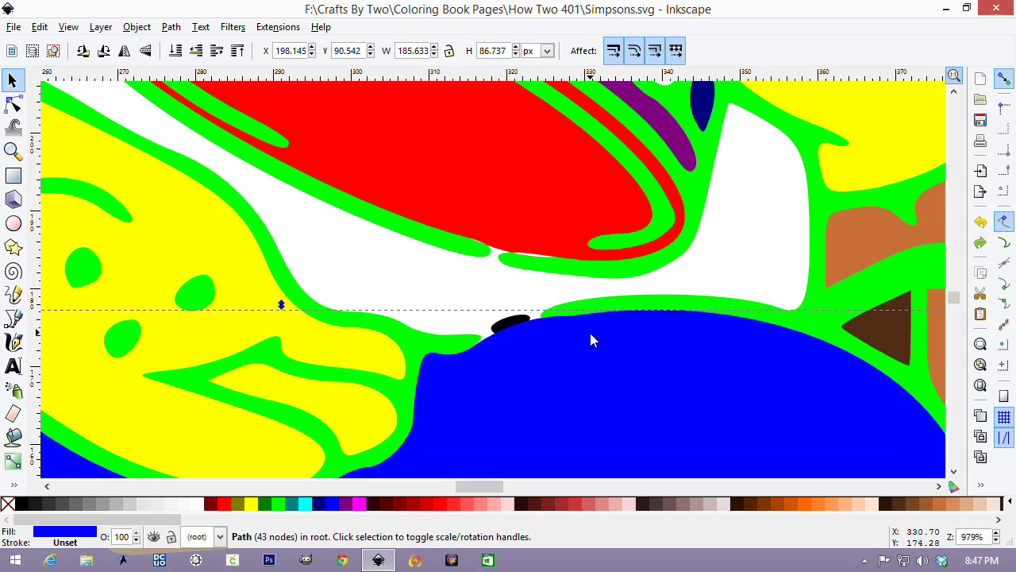
Raise the small black piece above Homer's trousers and stretch its end nodes to bridge the gap in the green outline.
double_click(501, 328)
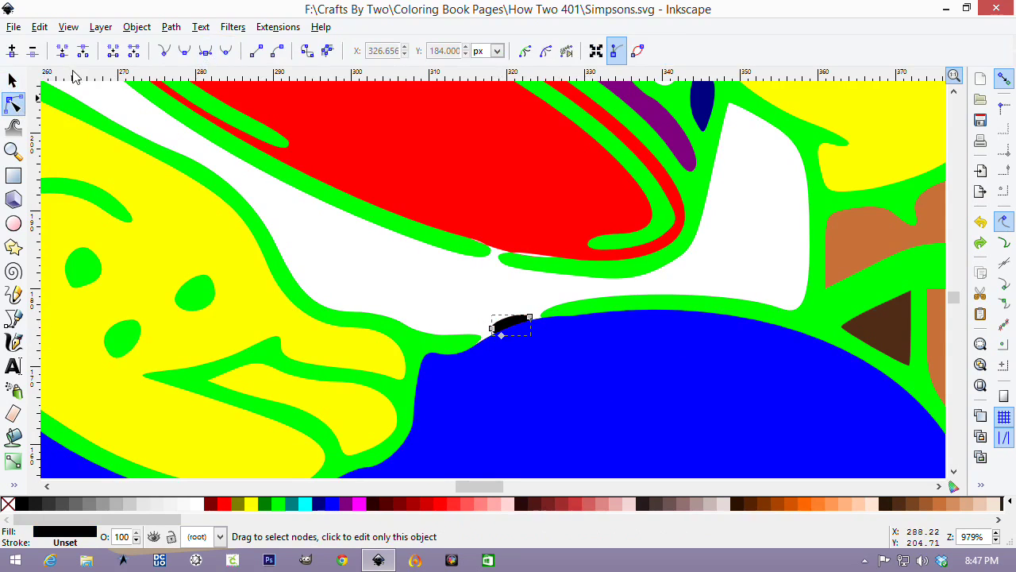
left_click(13, 80)
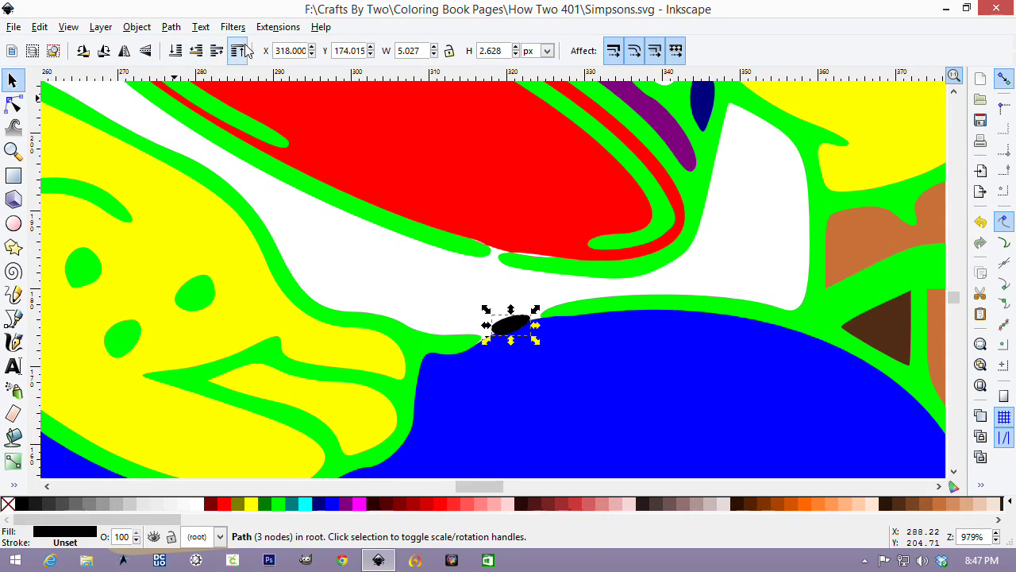
double_click(495, 331)
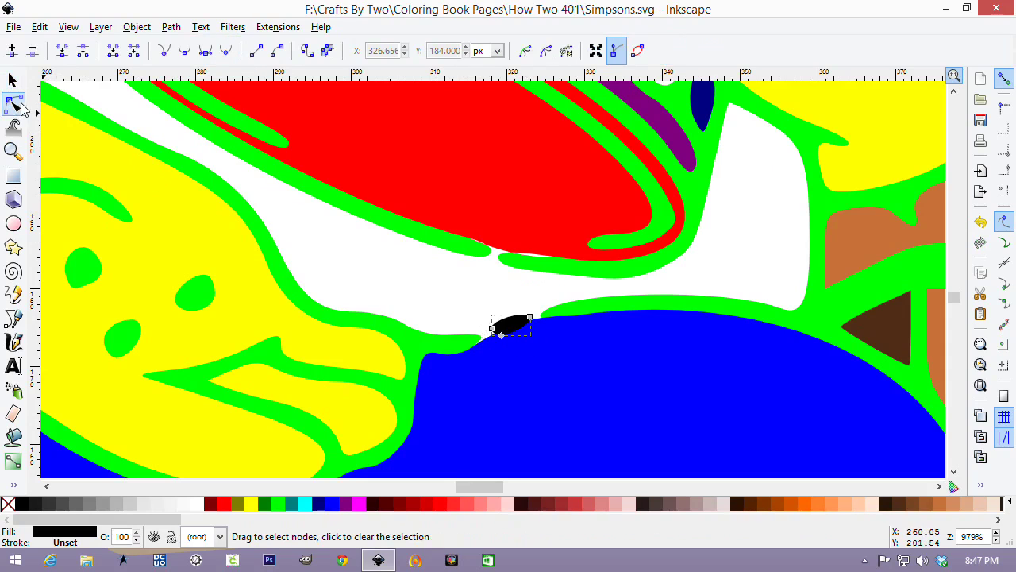
mouse_move(493, 332)
left_mouse_down()
mouse_move(471, 344)
mouse_move(487, 348)
left_mouse_up()
left_click_drag(532, 322, 553, 309)
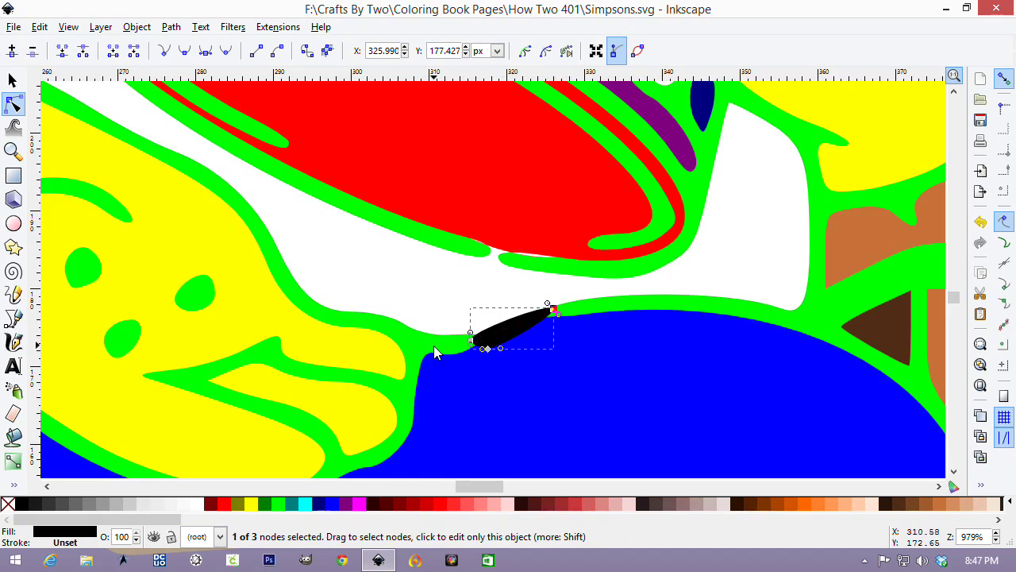
Cut the stretched black piece out of Homer's white shirt using Exclusion on both paths.
left_click(448, 325, "shift")
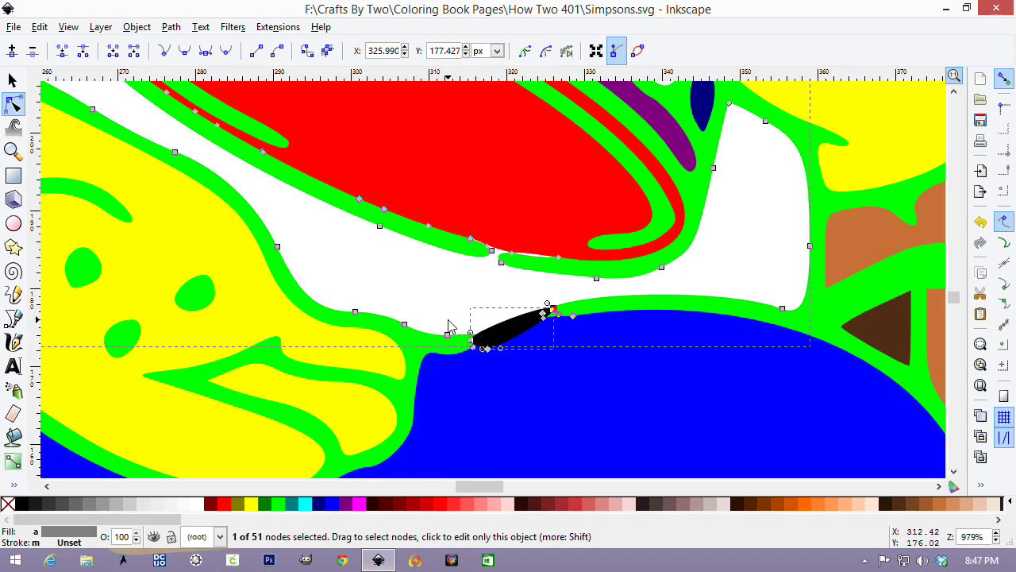
left_click(137, 27)
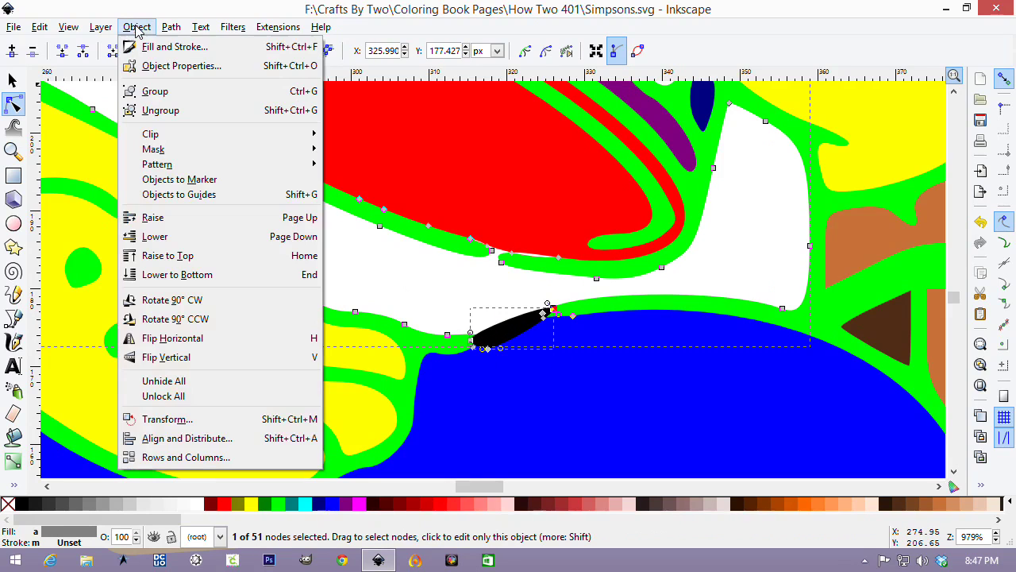
mouse_move(170, 29)
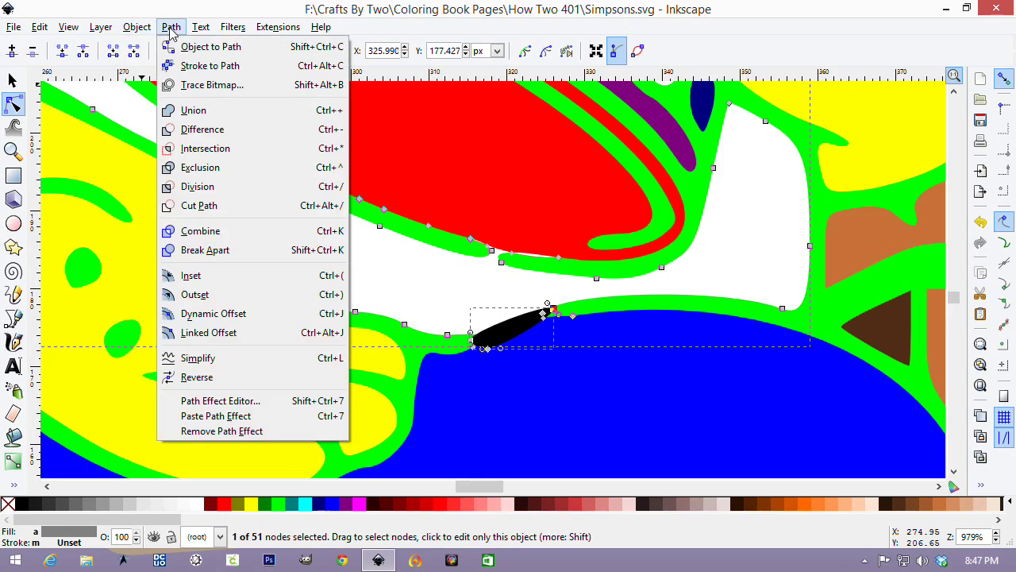
left_click(200, 174)
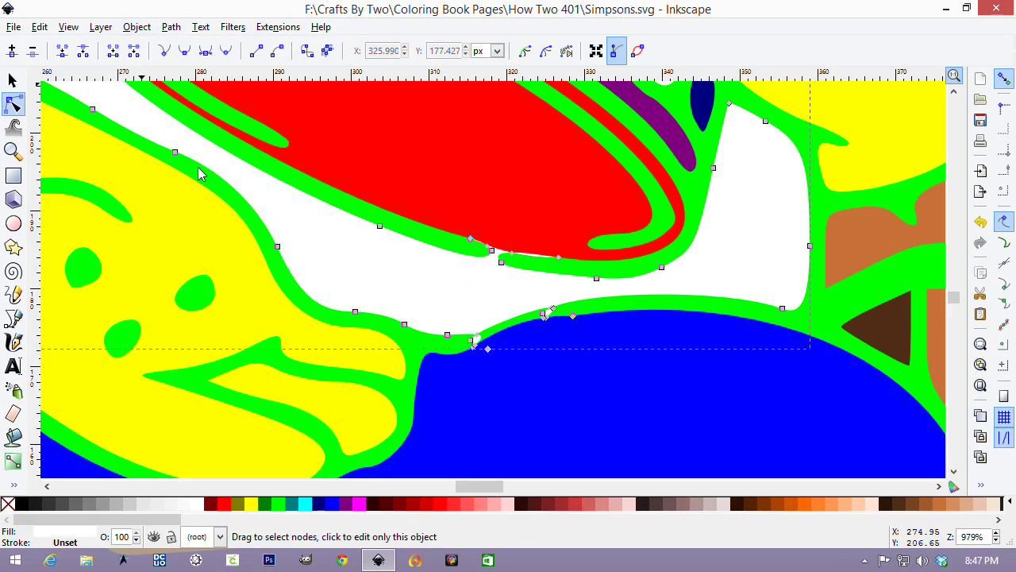
Delete the shirt path's extra nodes around the white patch at the left end of the bridged gap.
scroll(517, 338, "up", 3, "ctrl")
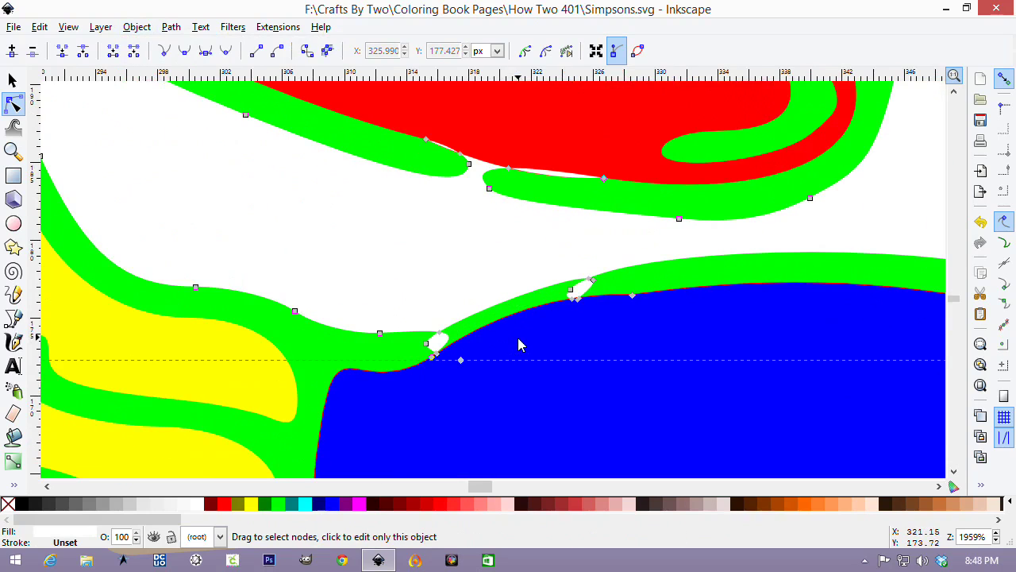
left_click(12, 80)
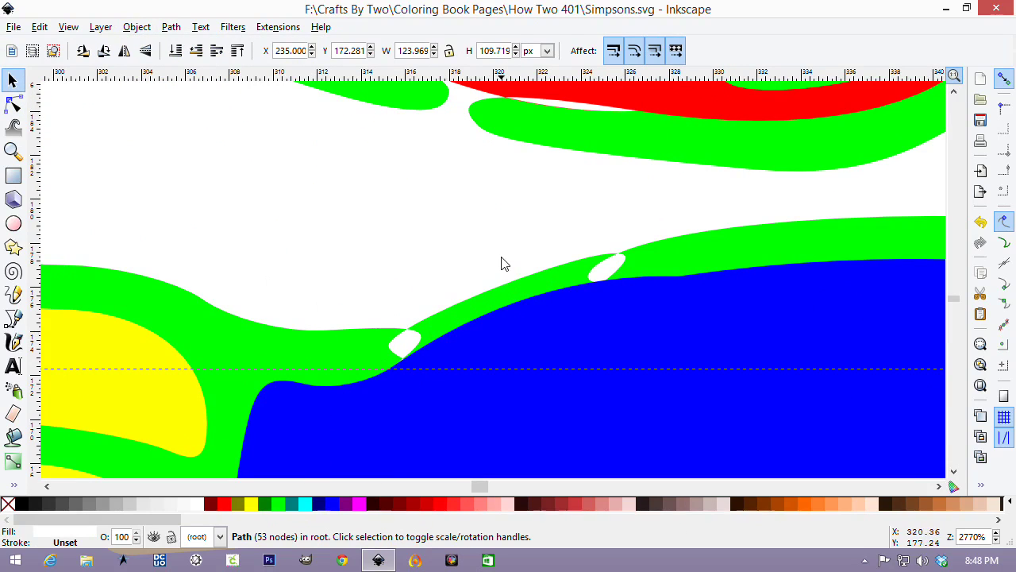
left_click(12, 103)
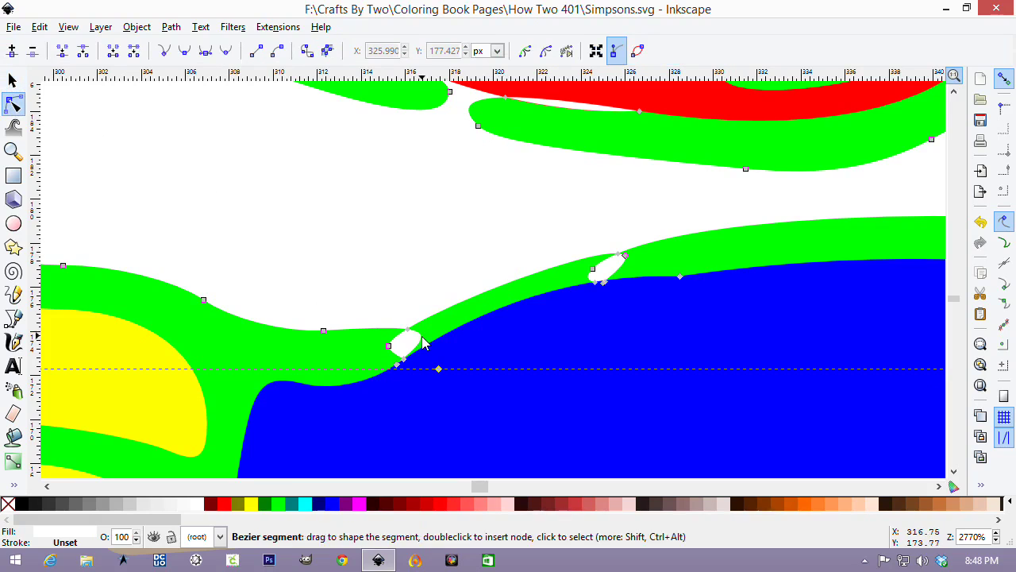
left_click_drag(442, 380, 378, 345)
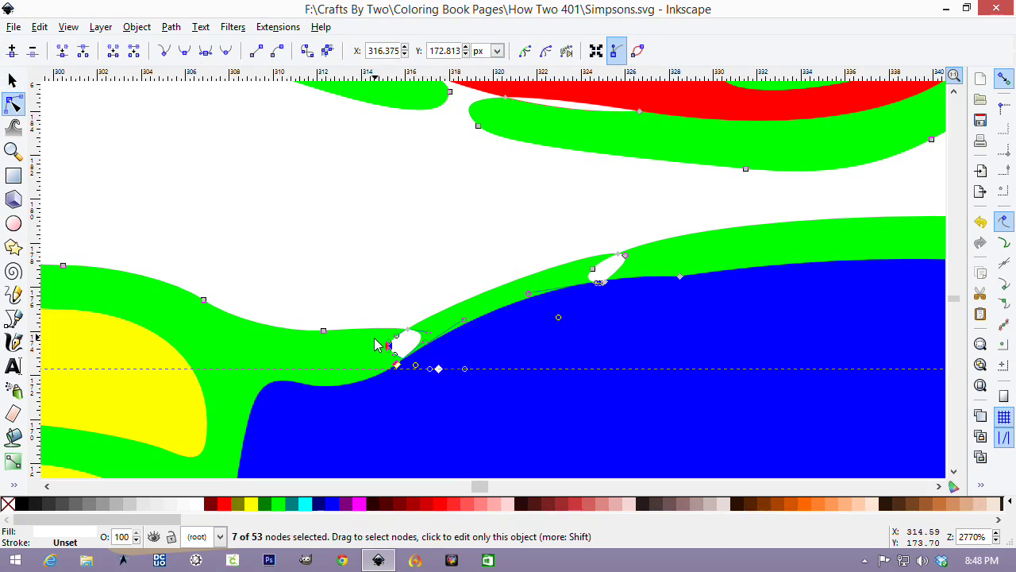
key("Delete")
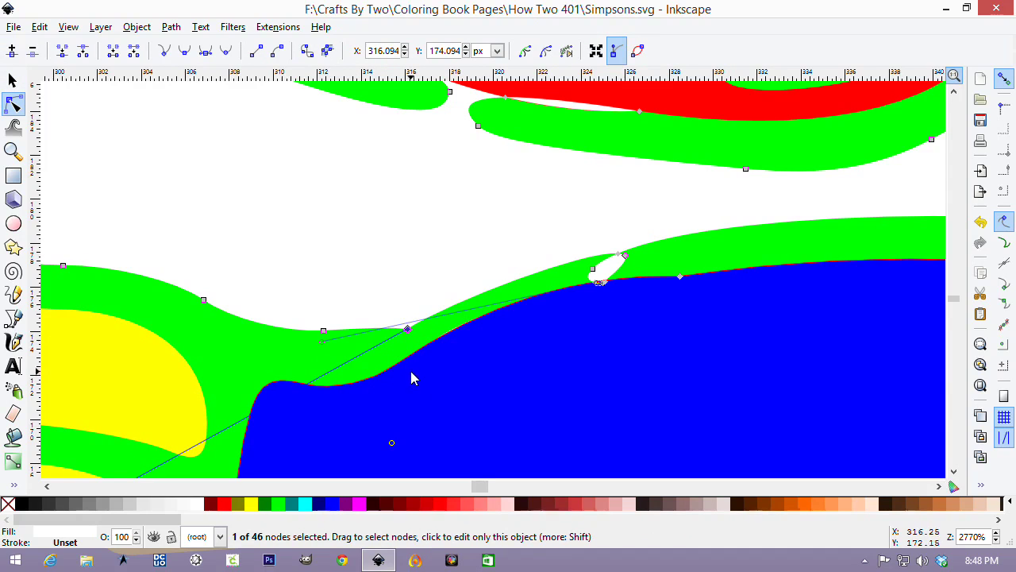
Delete the extra nodes around the right-hand white patch and bend the shirt's lower edge upward between the remaining nodes.
left_click(423, 347)
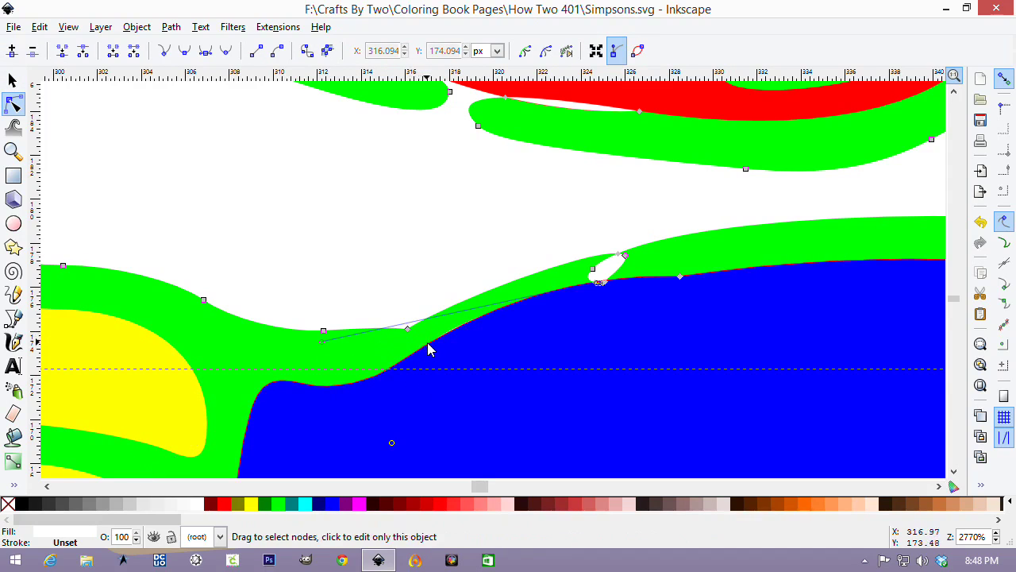
left_click_drag(652, 301, 624, 270)
left_click(617, 253)
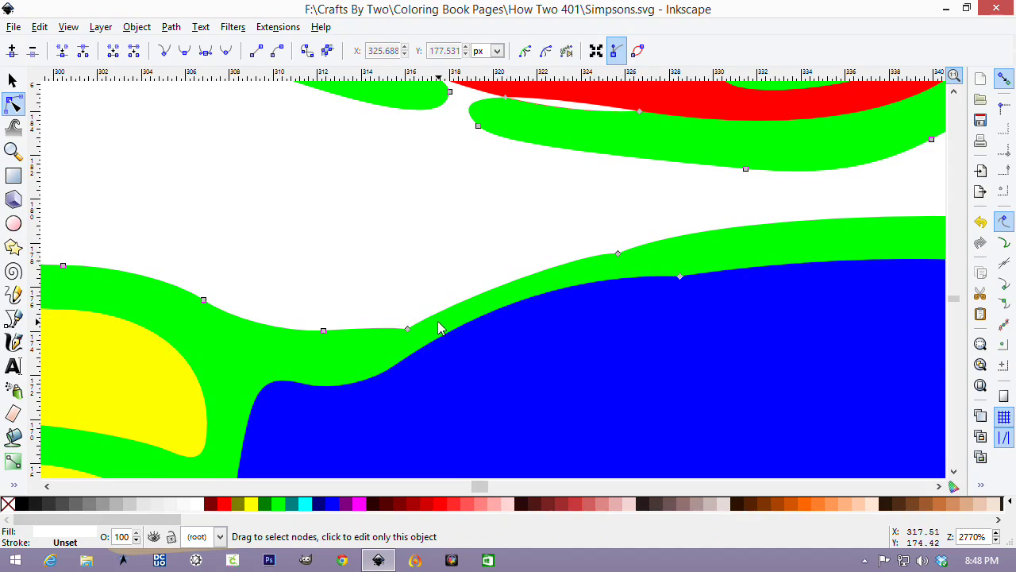
left_click(408, 329)
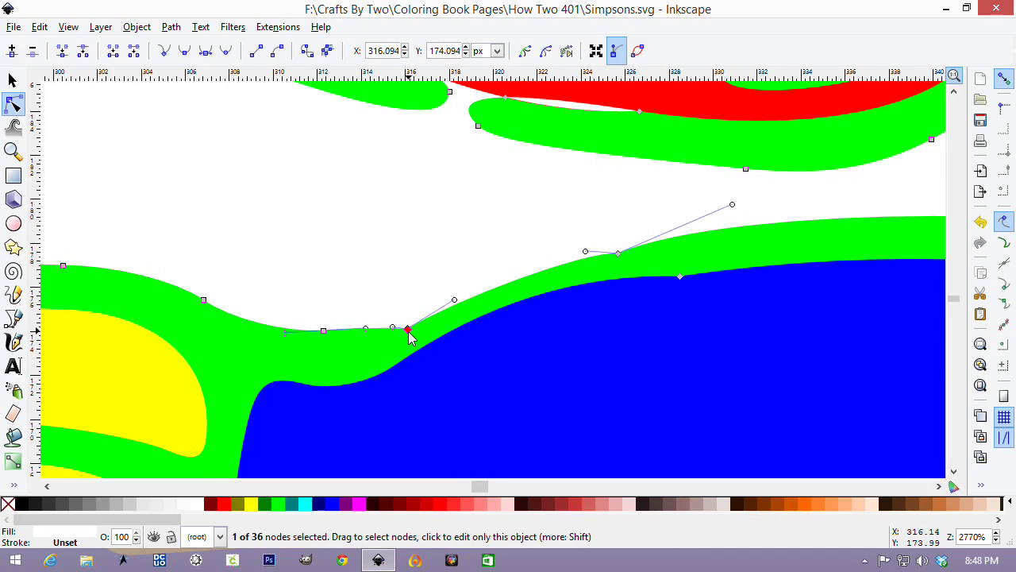
left_click_drag(453, 300, 441, 282)
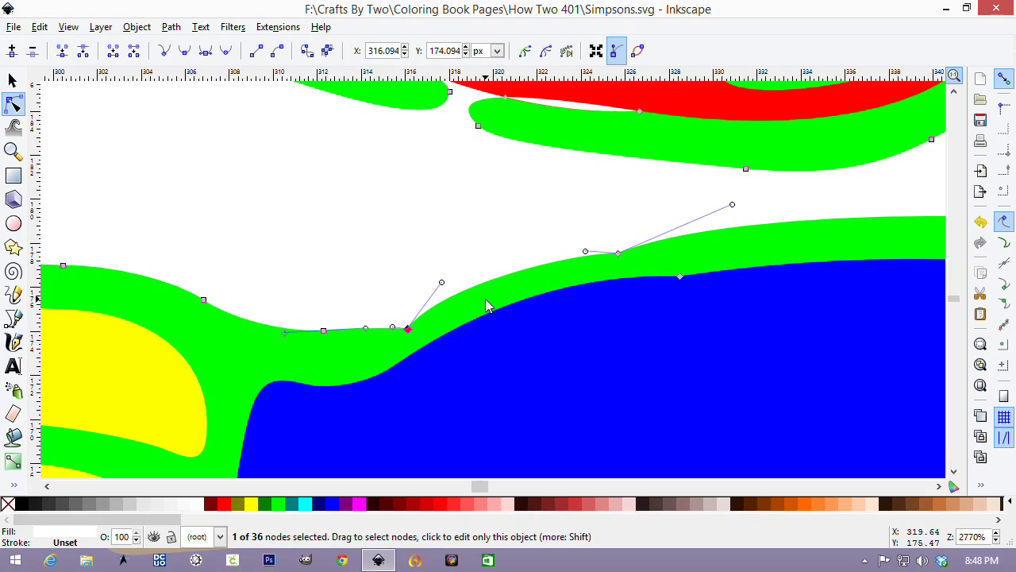
Fill the drawing's bright green main outline with black.
left_click(486, 300)
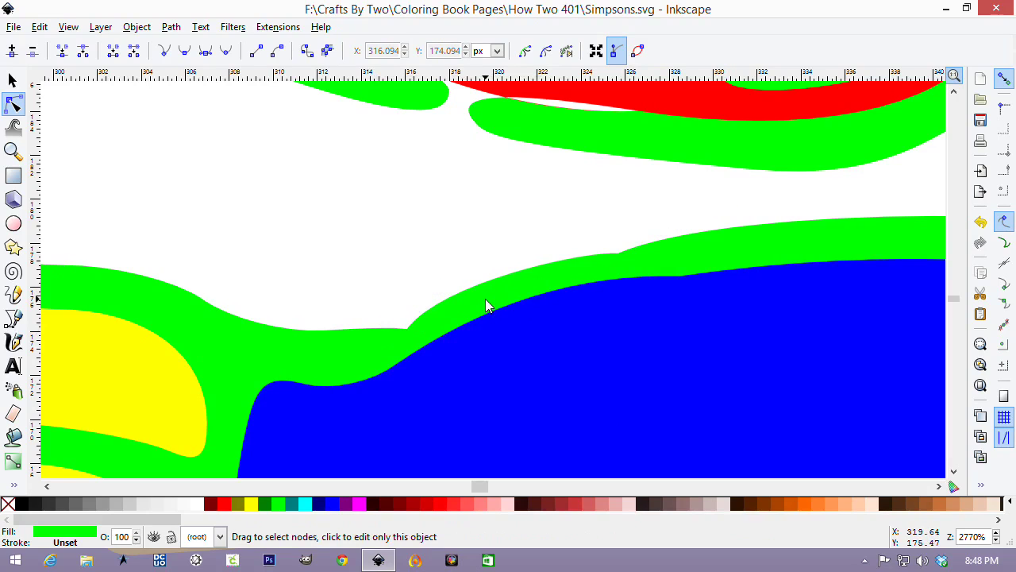
left_click(21, 505)
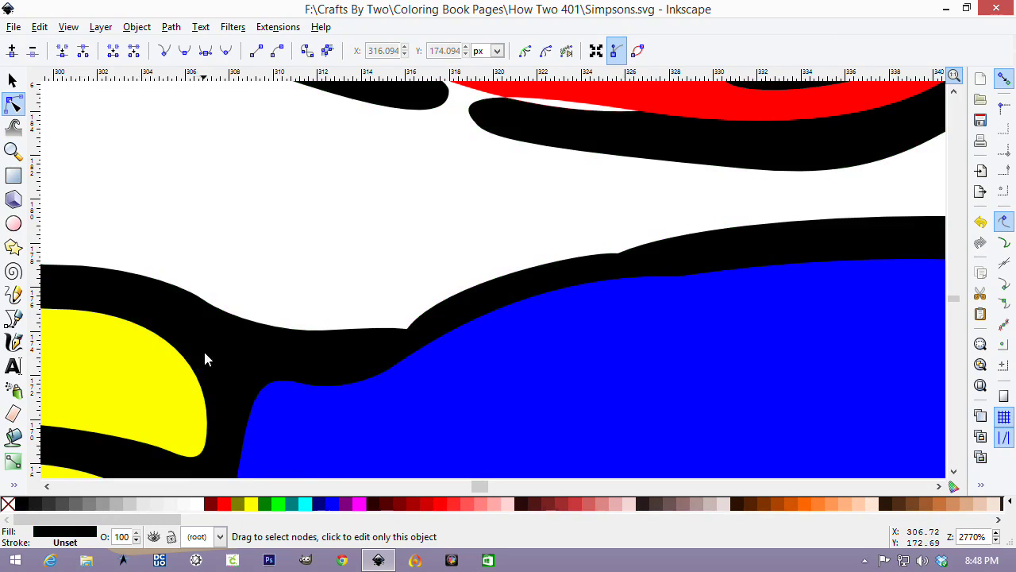
scroll(306, 297, "down", 2, "ctrl")
scroll(305, 298, "down", 2, "ctrl")
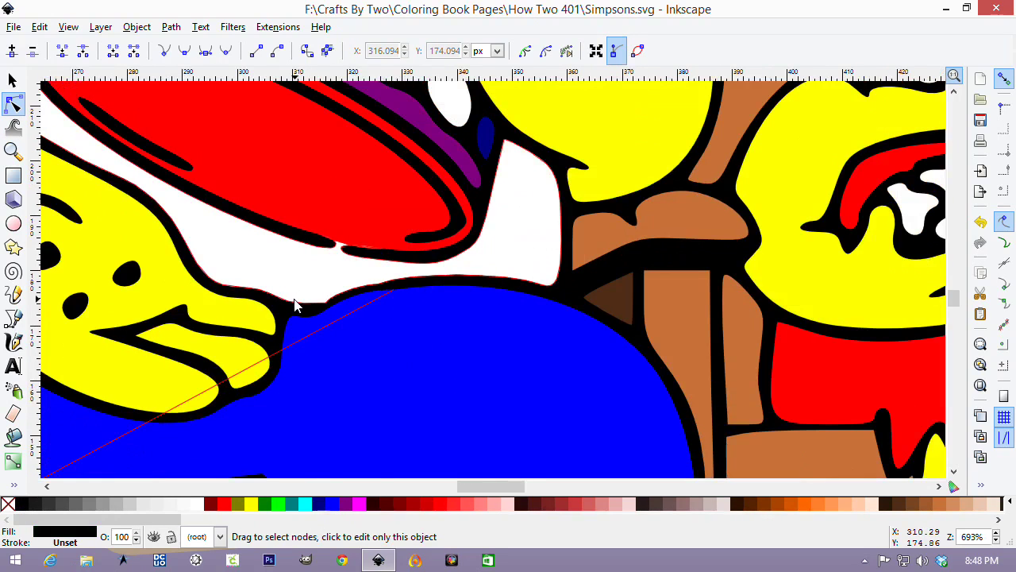
Delete the sharp corner node on the shirt's lower edge and adjust the neighbouring handle to smooth the curve above the trousers.
scroll(294, 305, "up", 4, "ctrl")
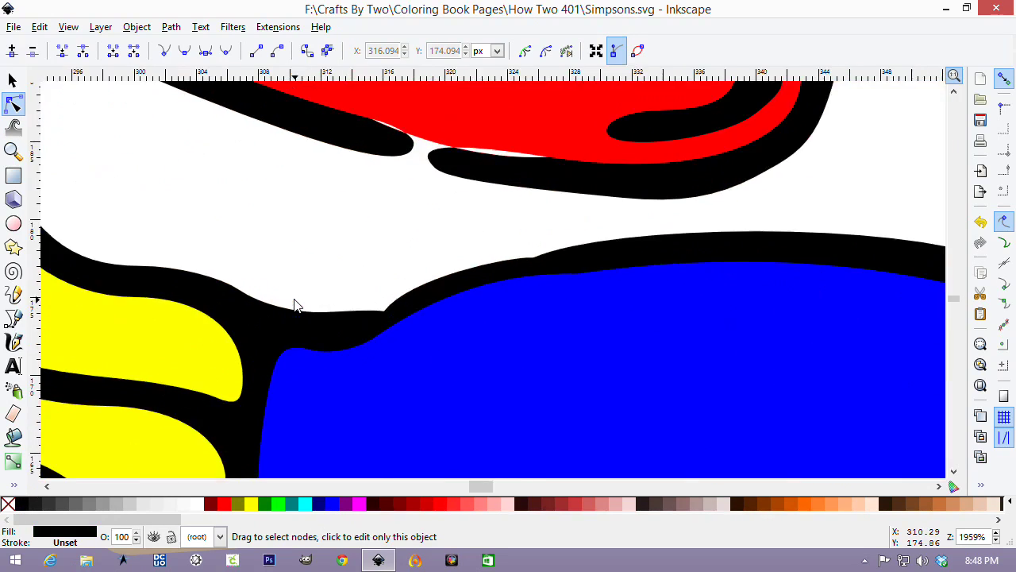
left_click(505, 265)
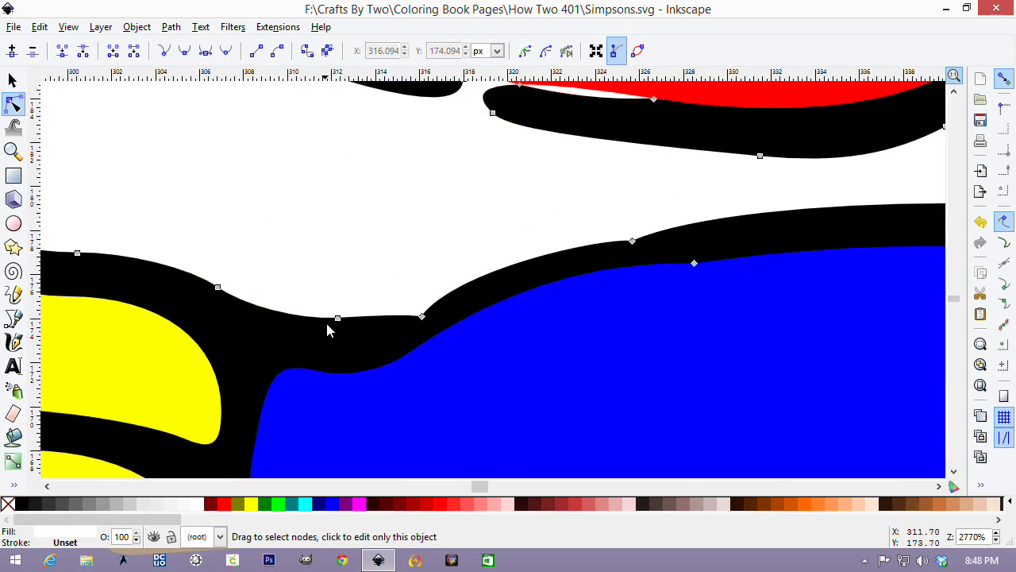
left_click(421, 316)
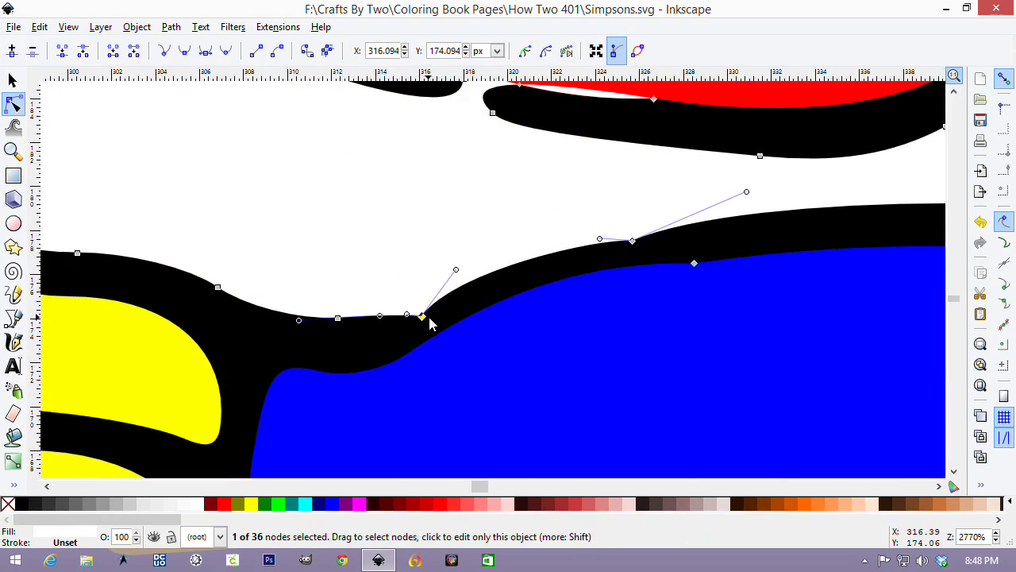
key("Delete")
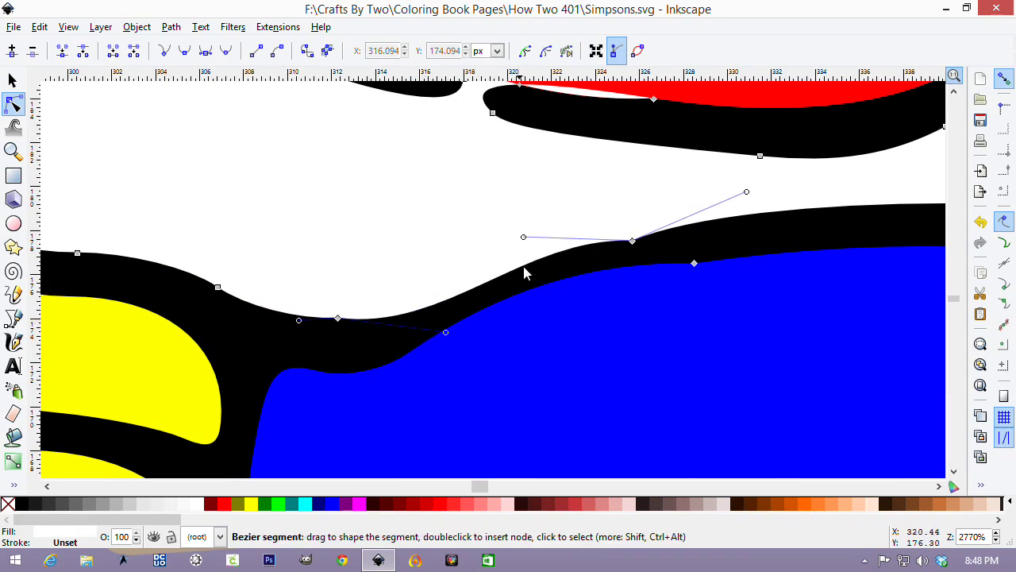
left_click_drag(522, 238, 423, 247)
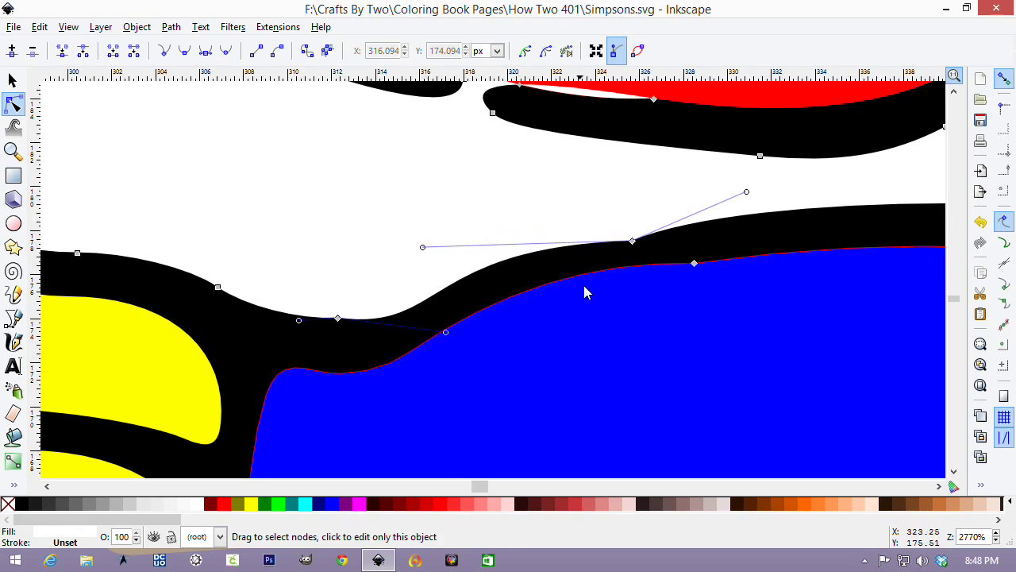
scroll(658, 324, "down", 2)
scroll(658, 327, "down", 1)
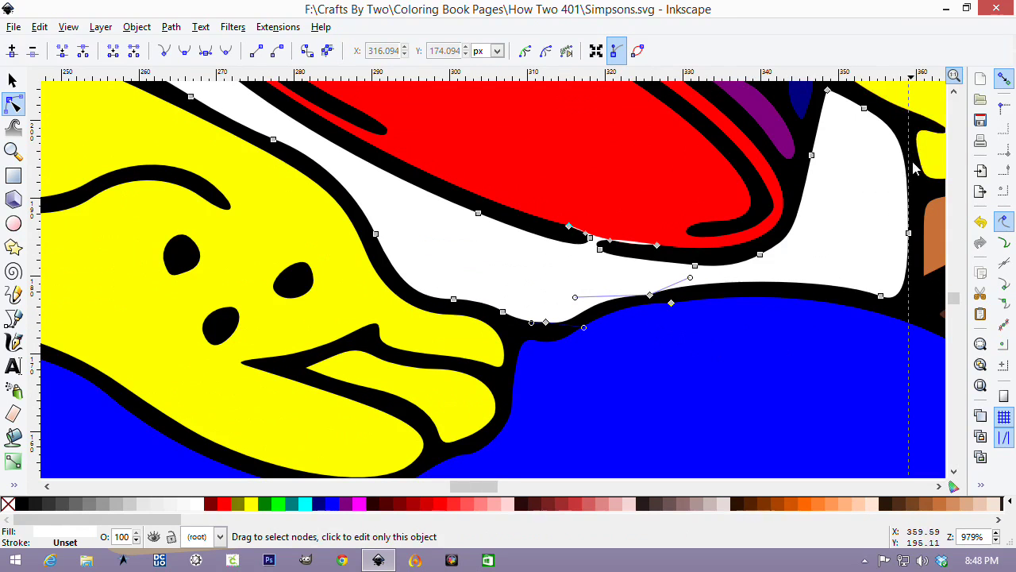
Delete the remaining corner node on the shirt's lower edge and bend the neighbouring handle upward to smooth the curve above the trousers.
left_click(919, 192)
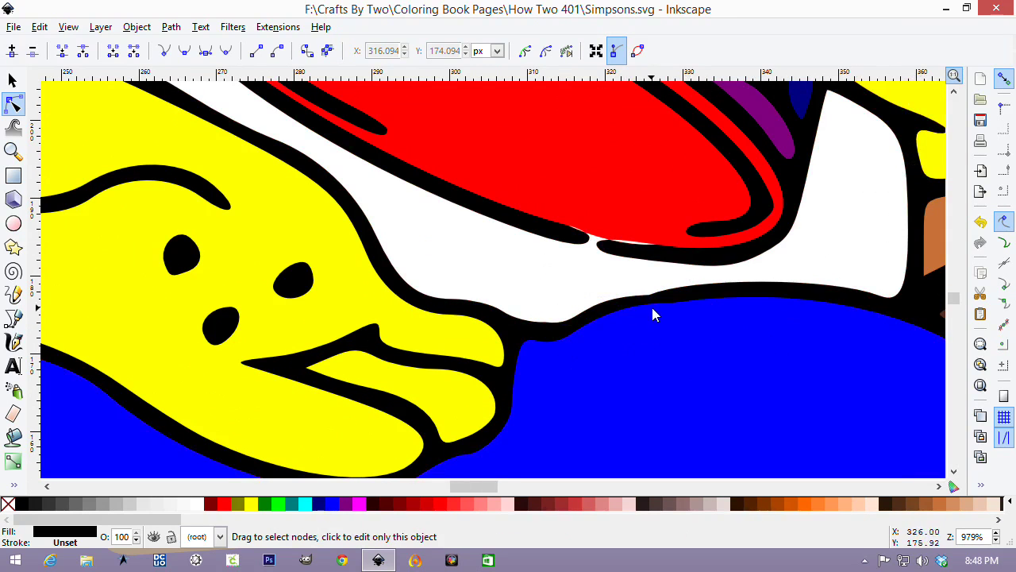
scroll(651, 296, "up", 4)
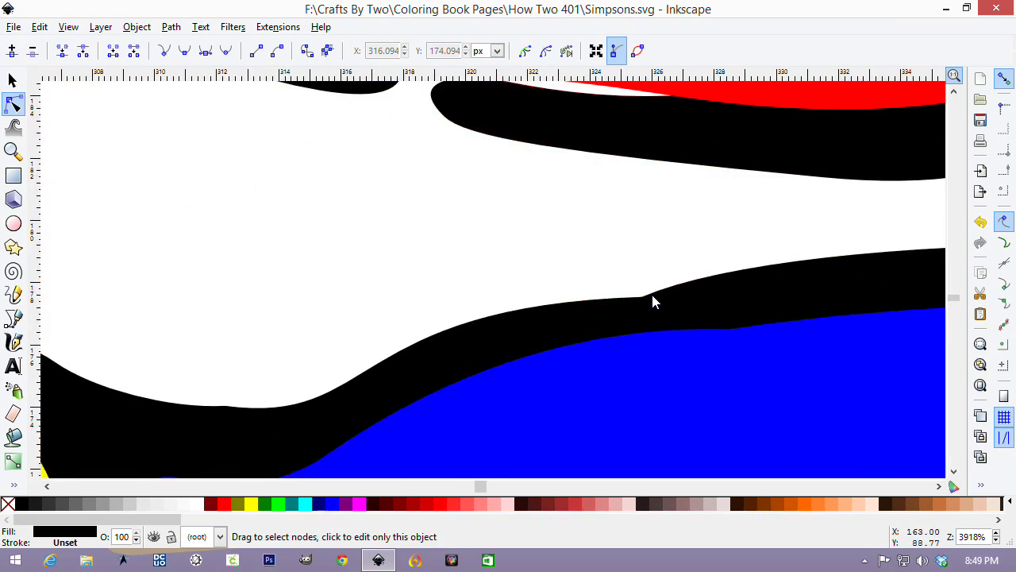
left_click(647, 297)
left_click(643, 298)
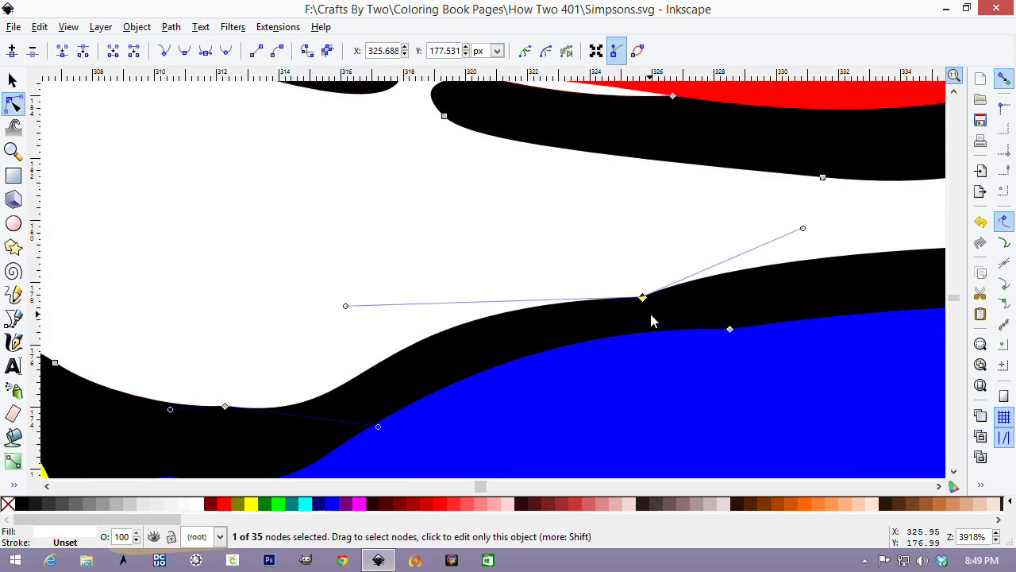
key("Delete")
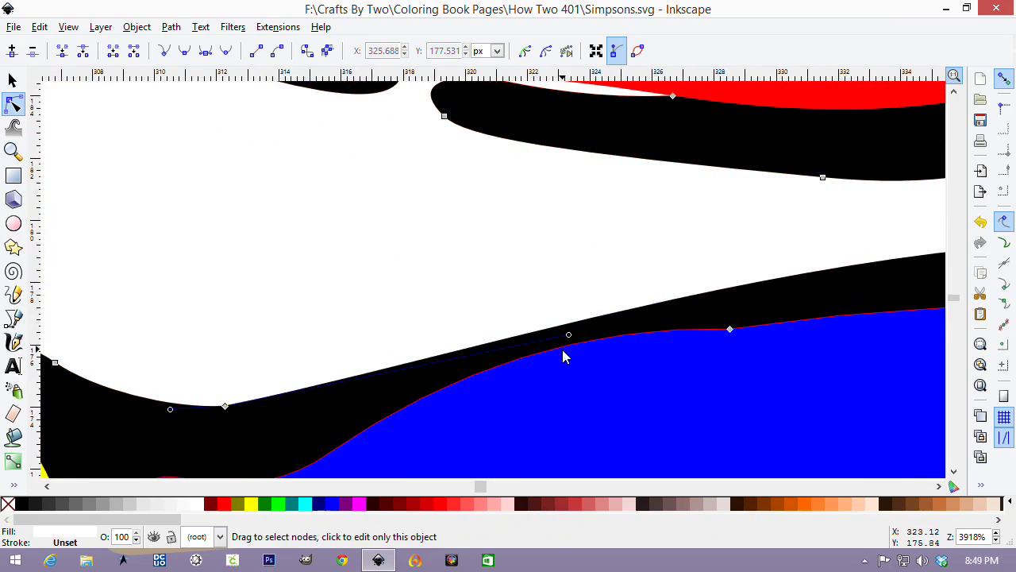
left_click_drag(568, 337, 449, 258)
scroll(631, 335, "down", 3, "ctrl")
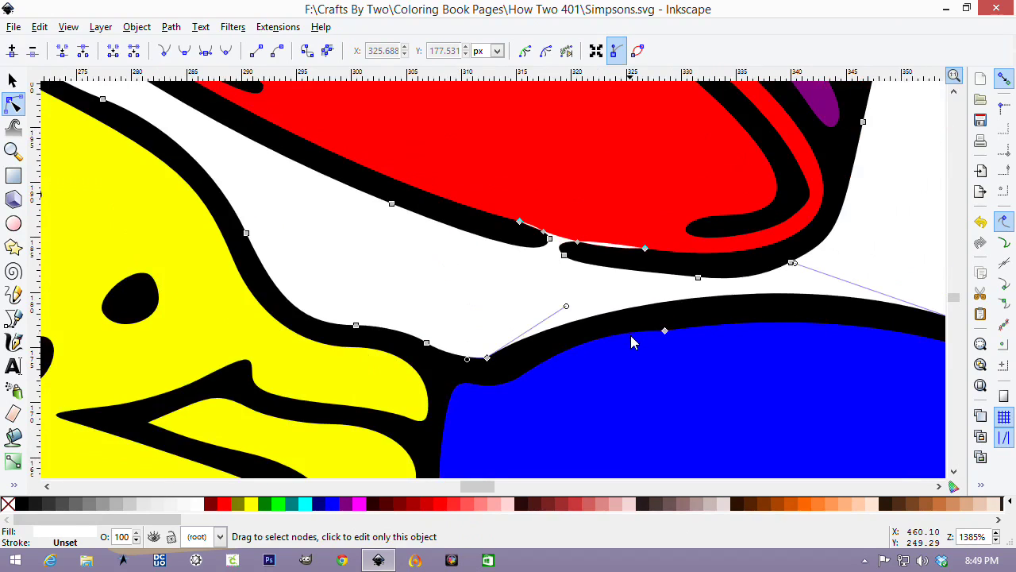
scroll(691, 429, "down", 1)
Examine the shirt and trousers paths to find which one owns the kinked node on the trousers' upper edge.
left_click(712, 432)
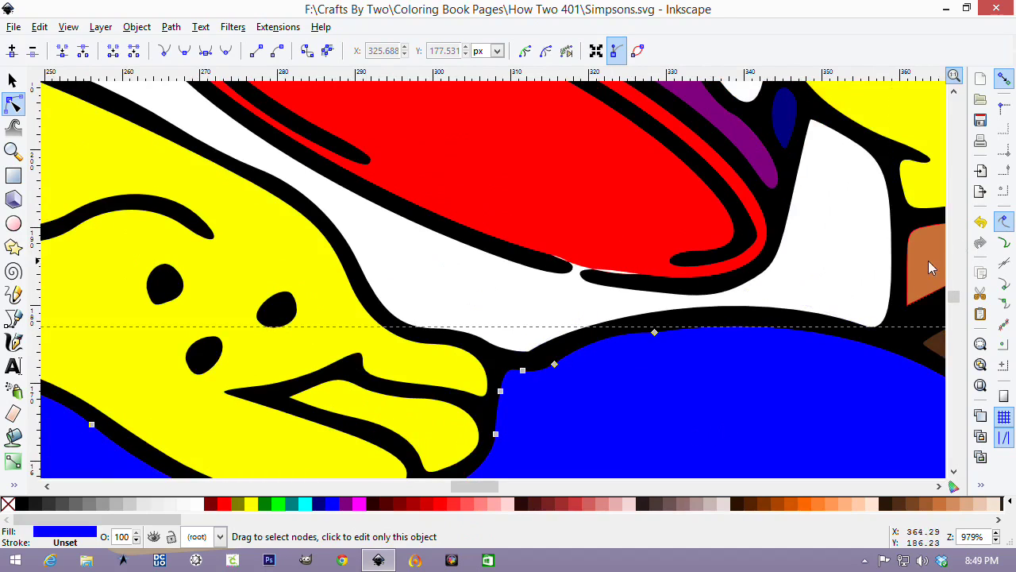
left_click(897, 293)
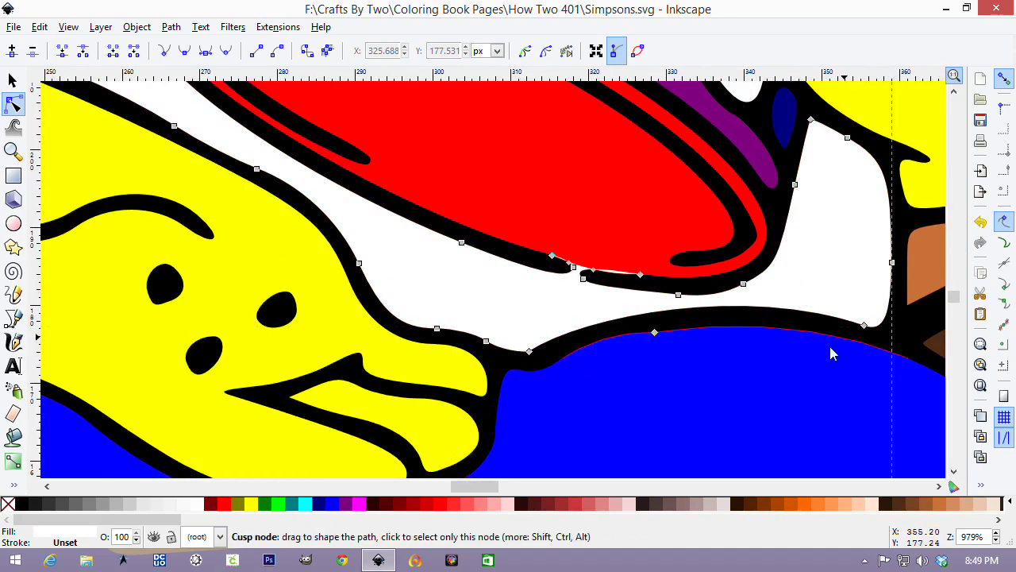
left_click(703, 404)
left_click(654, 333)
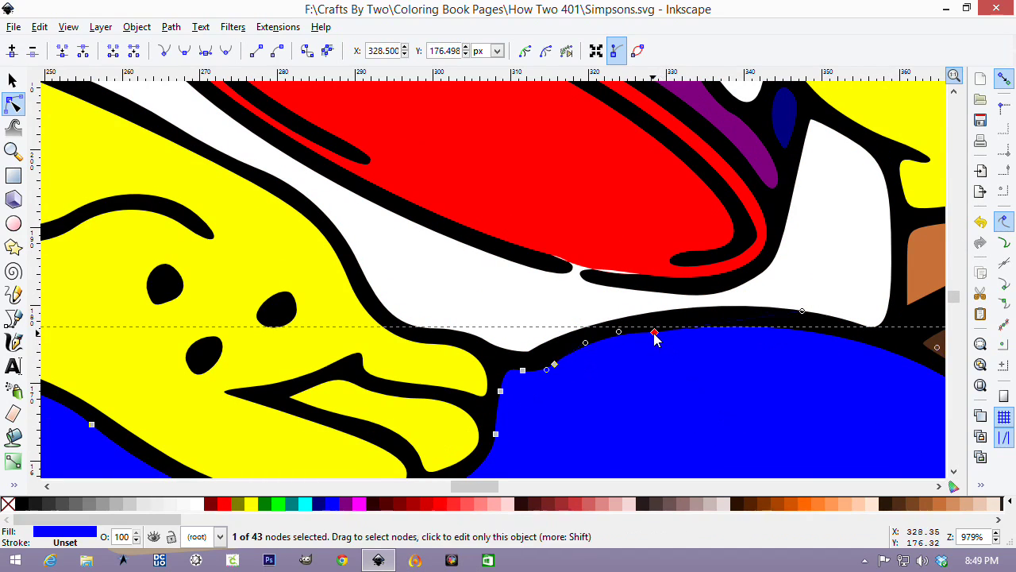
left_click(663, 316)
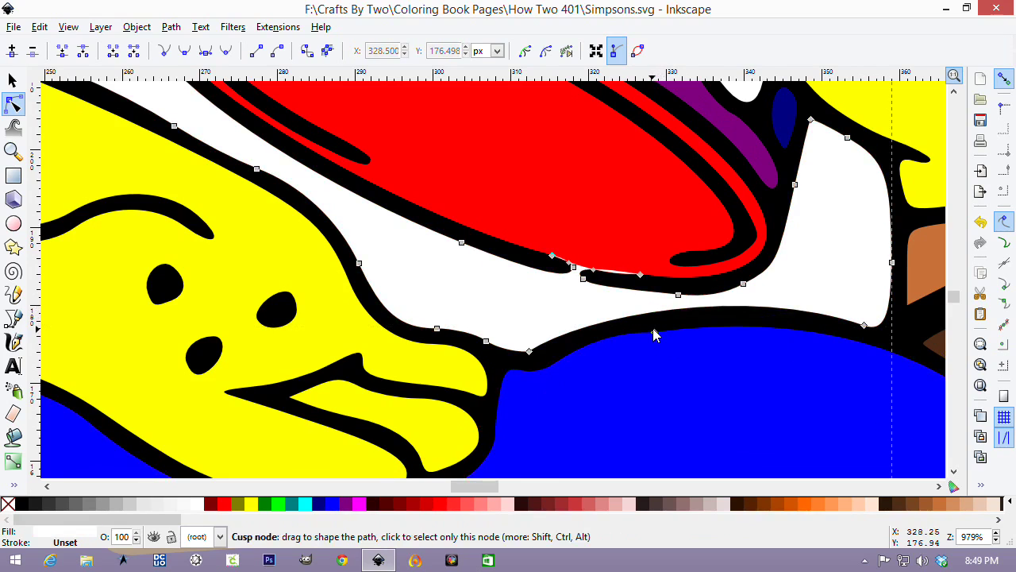
left_click(672, 341)
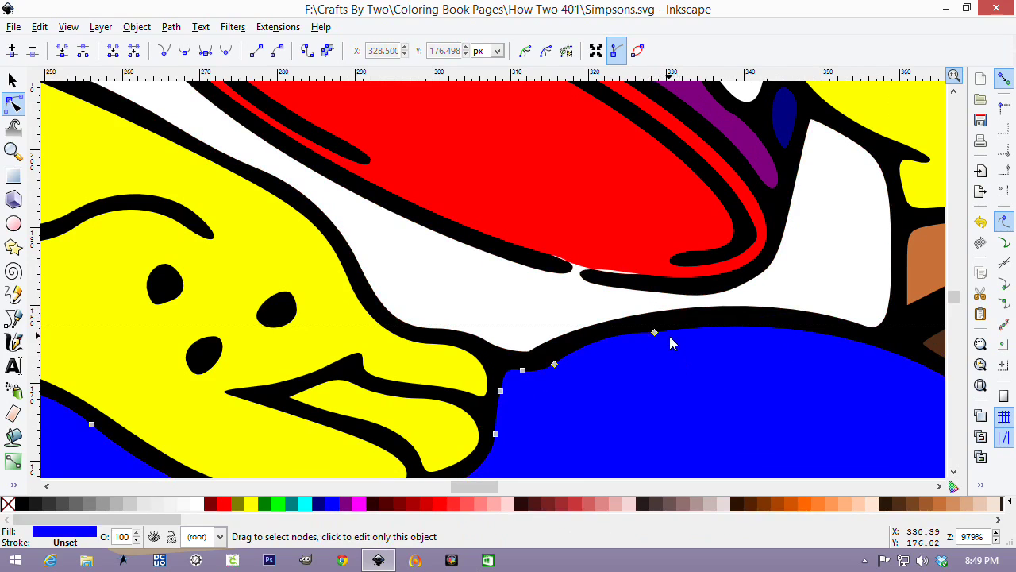
left_click(668, 318)
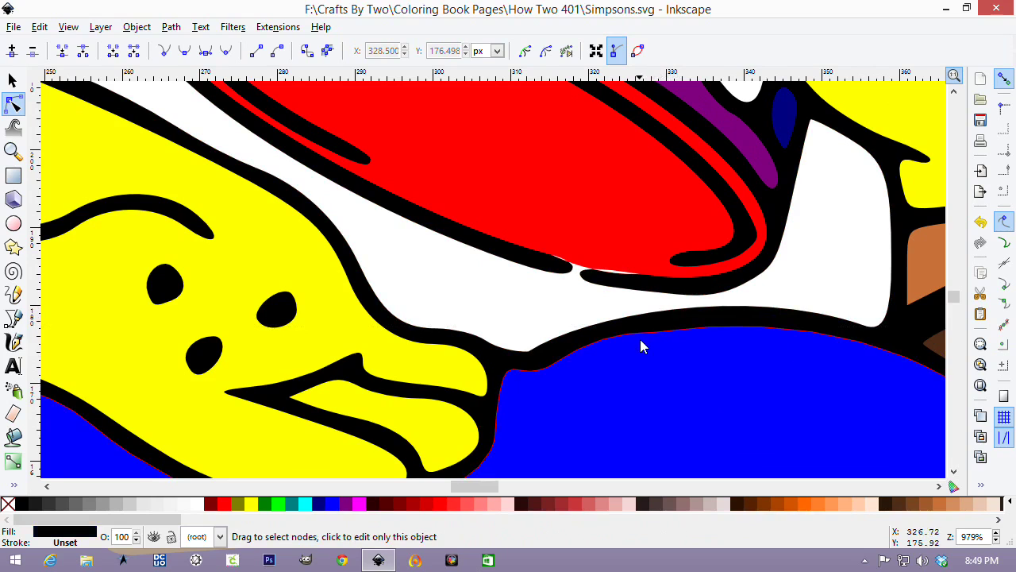
left_click(660, 342)
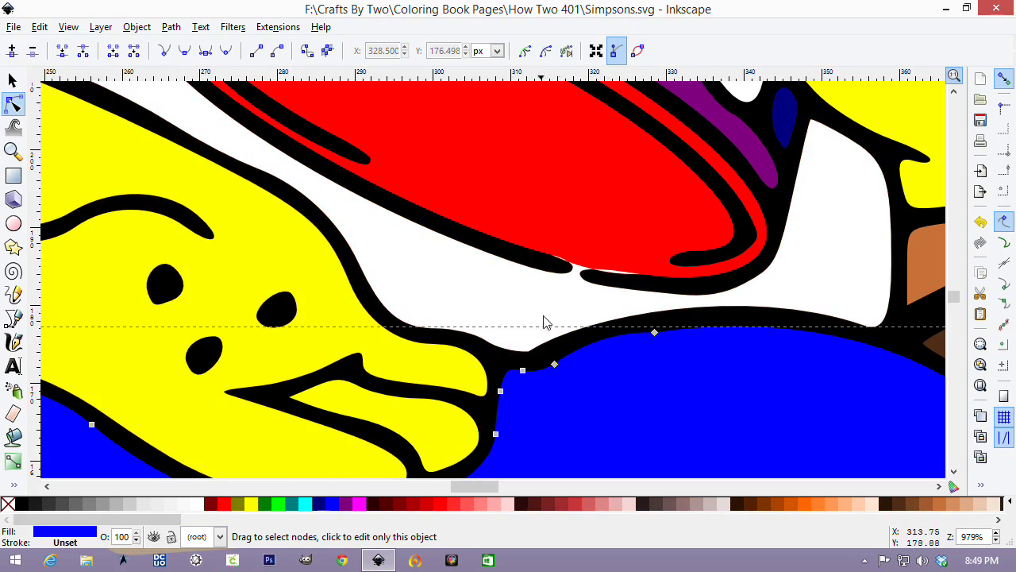
scroll(673, 361, "down", 4)
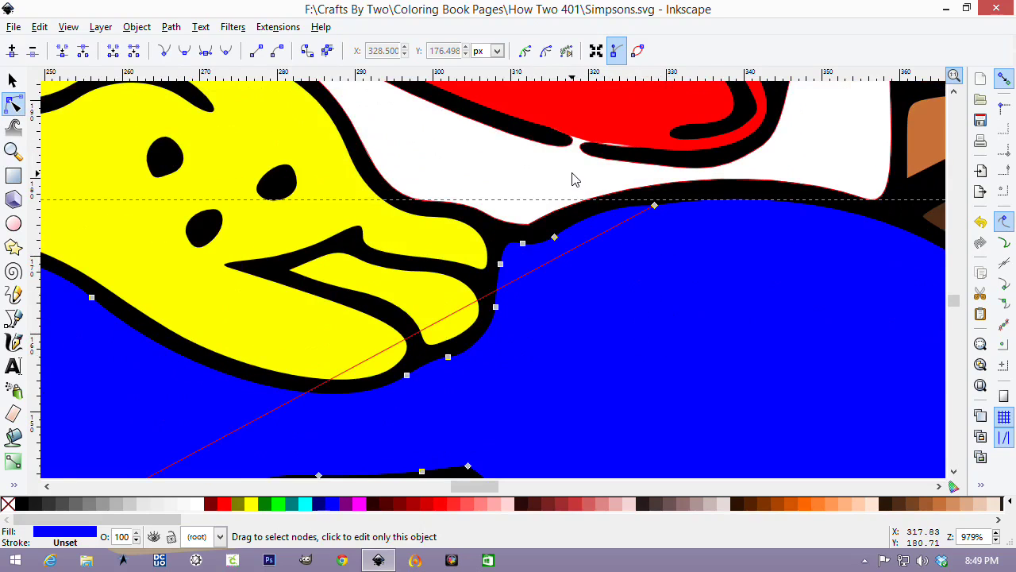
left_click(655, 208)
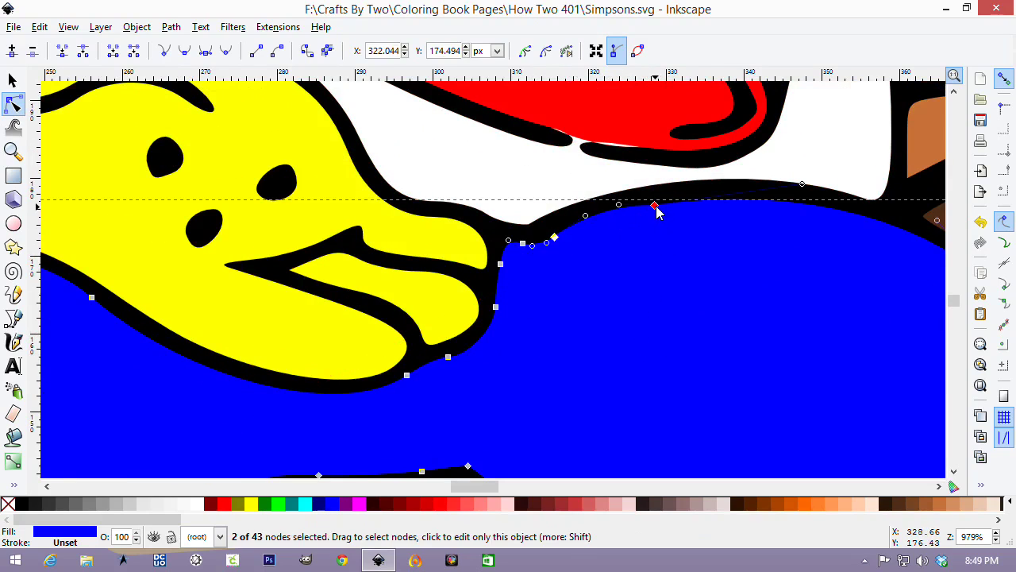
left_click(667, 191)
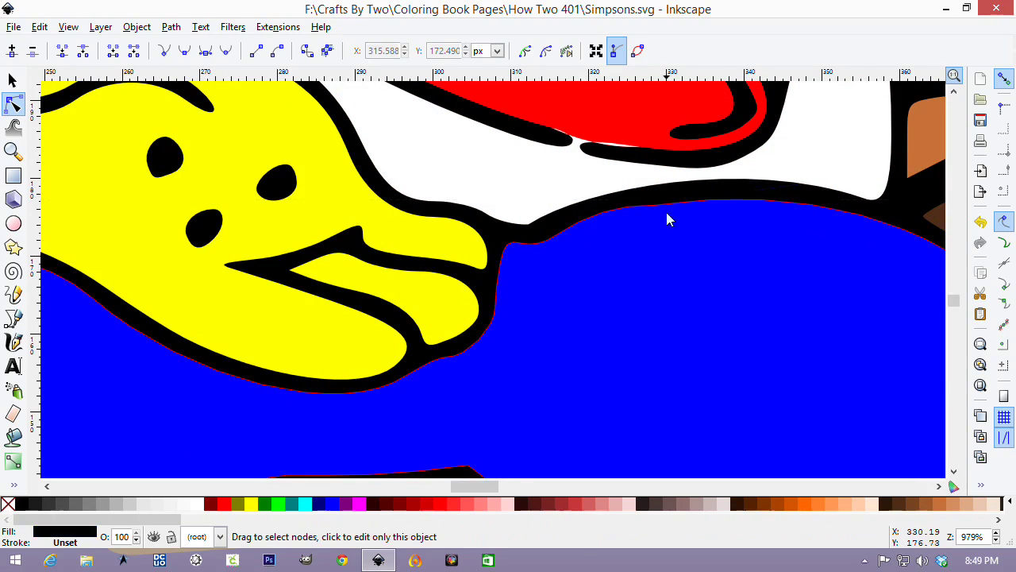
scroll(639, 268, "up", 3)
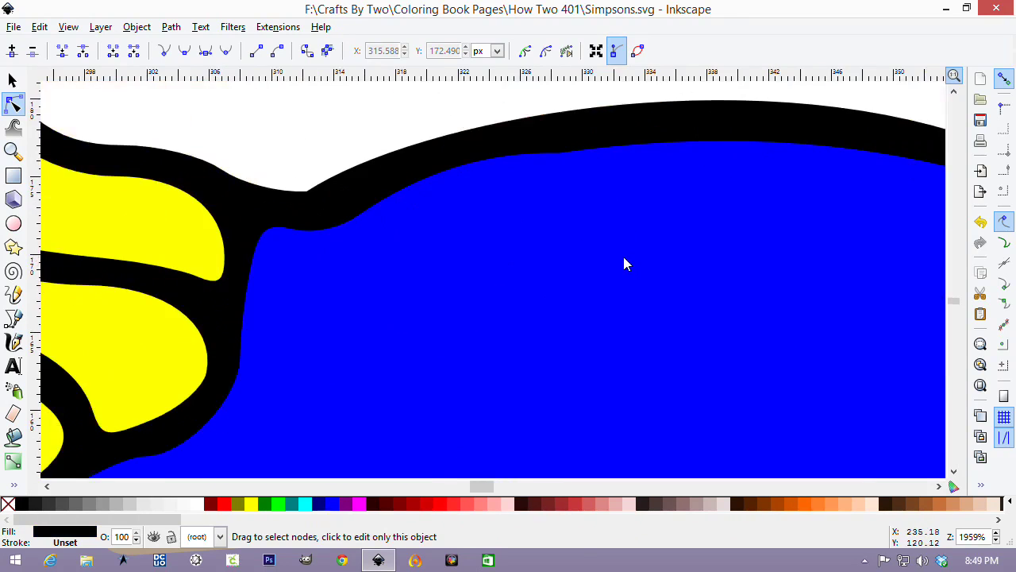
left_click(501, 111)
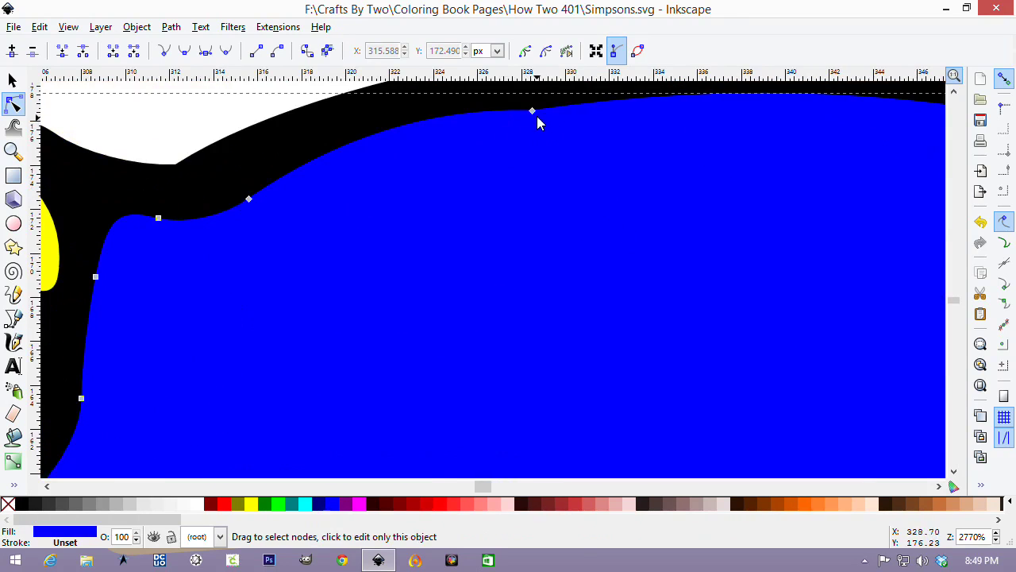
left_click(532, 111)
left_click(486, 109)
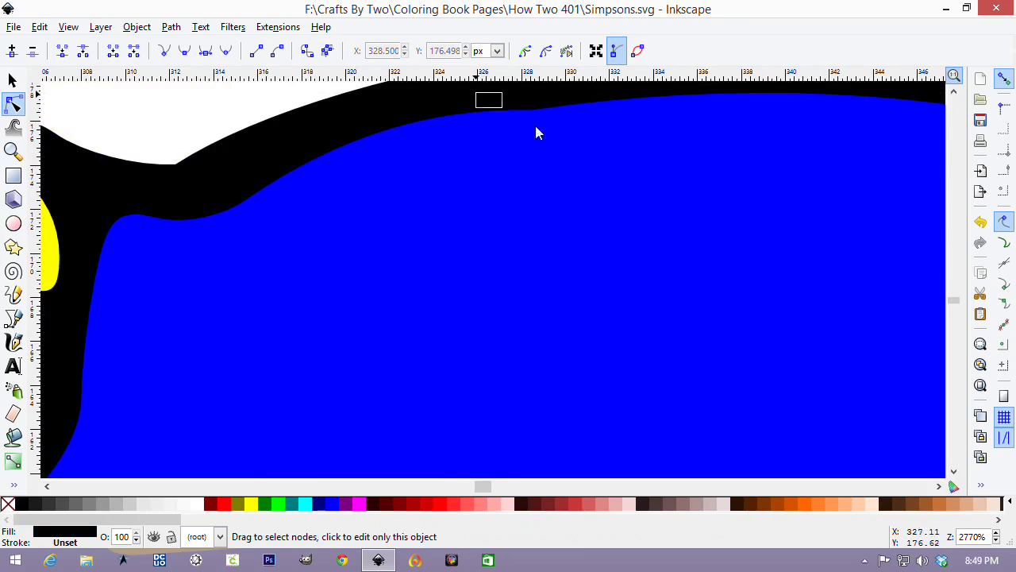
Move the blue trousers shape aside to expose the area beneath it, and undo the move.
key("Page_Down")
key("ctrl+z")
left_click_drag(356, 206, 809, 484)
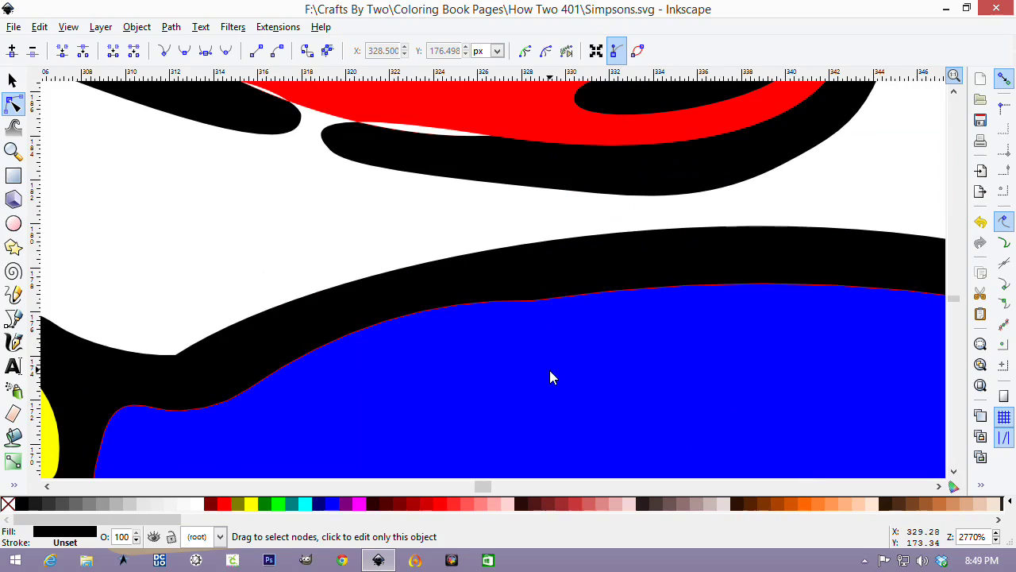
left_click(14, 80)
left_click_drag(468, 412, 757, 493)
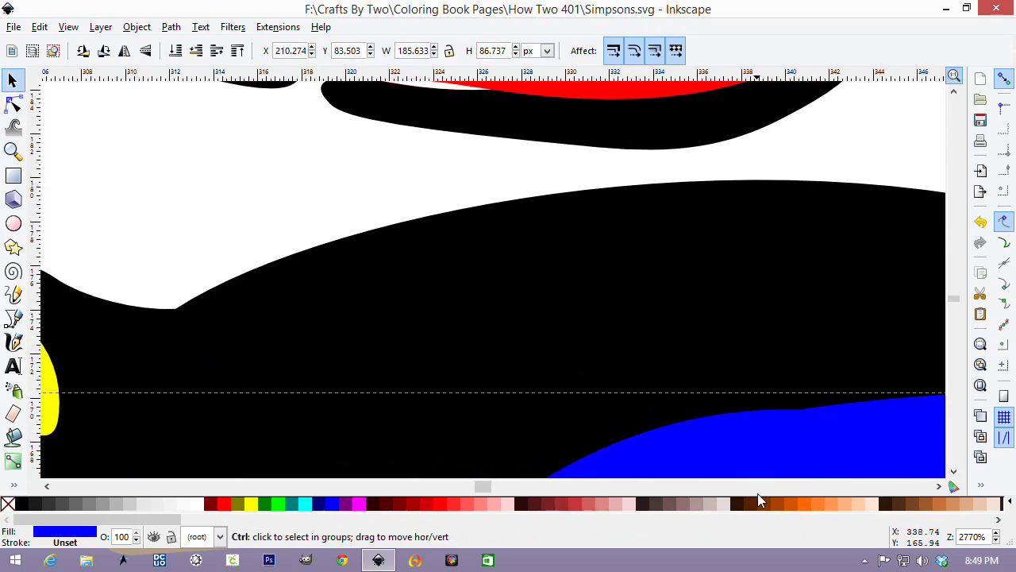
key("ctrl+z")
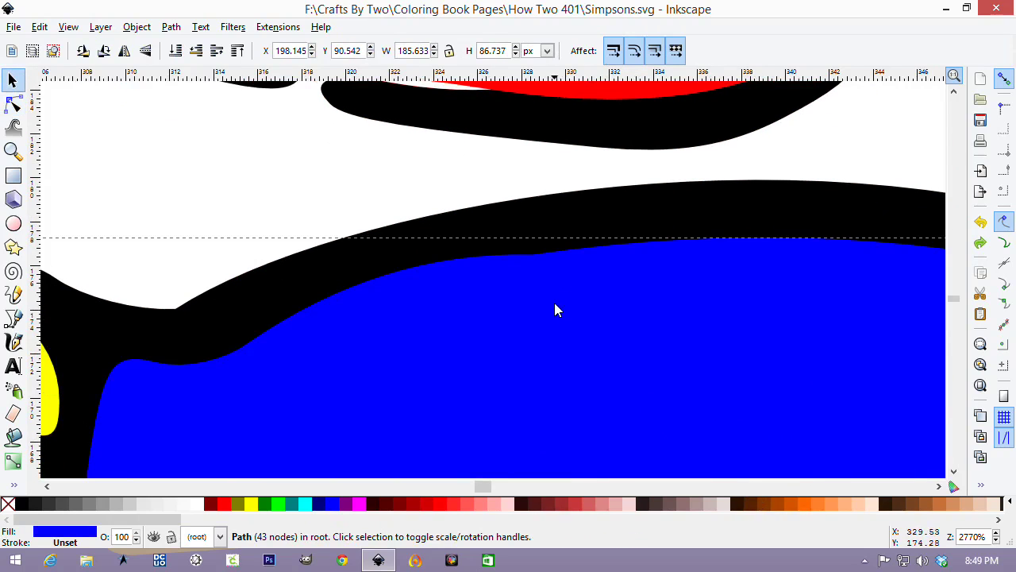
Delete the kinked node on the upper edge of the blue trousers to smooth the curve.
left_click(14, 104)
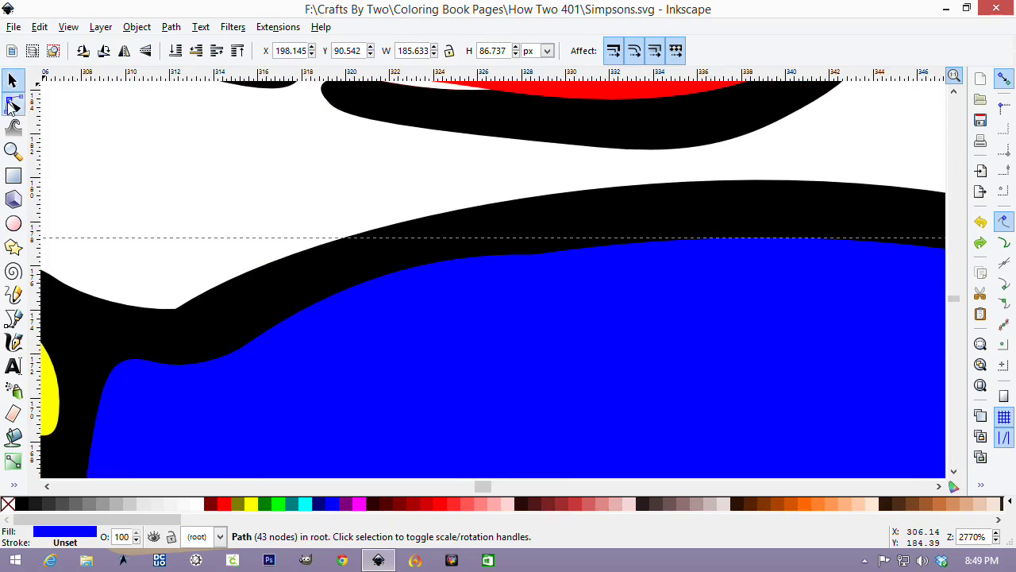
left_click(532, 256)
key("Delete")
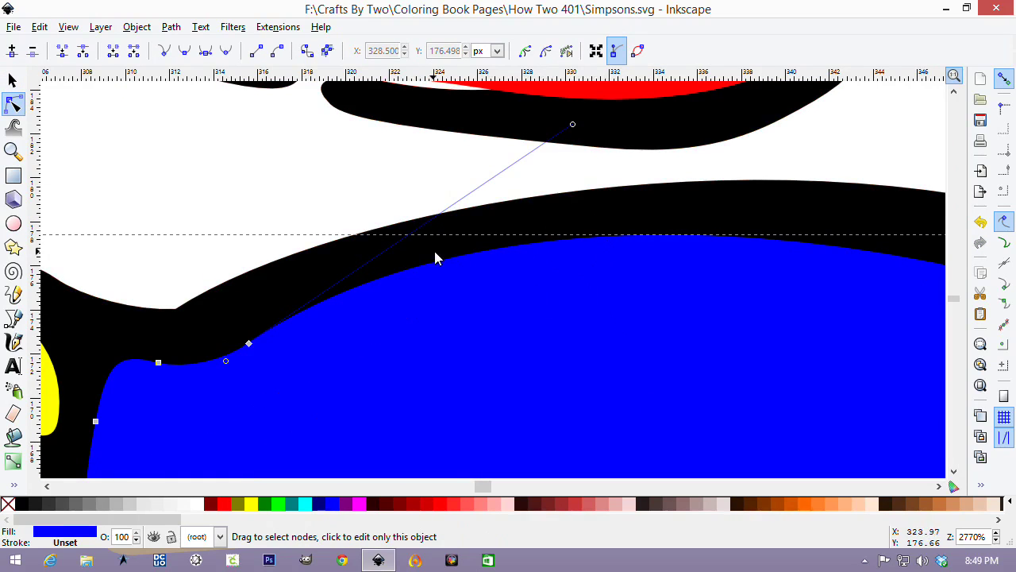
scroll(430, 267, "down", 4, "ctrl")
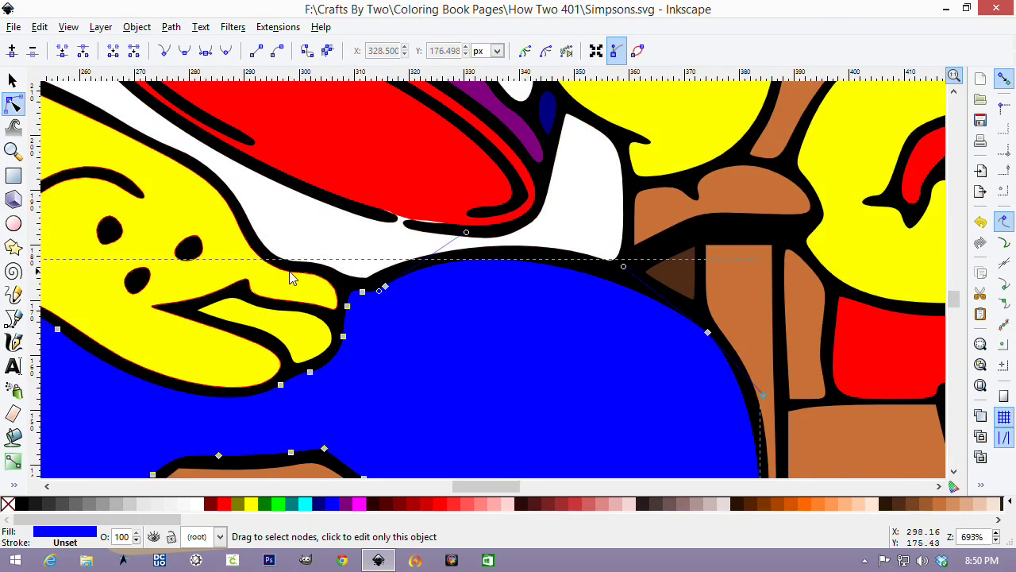
Delete the white shirt path's stray node lying on the trousers' upper edge.
left_click(335, 274)
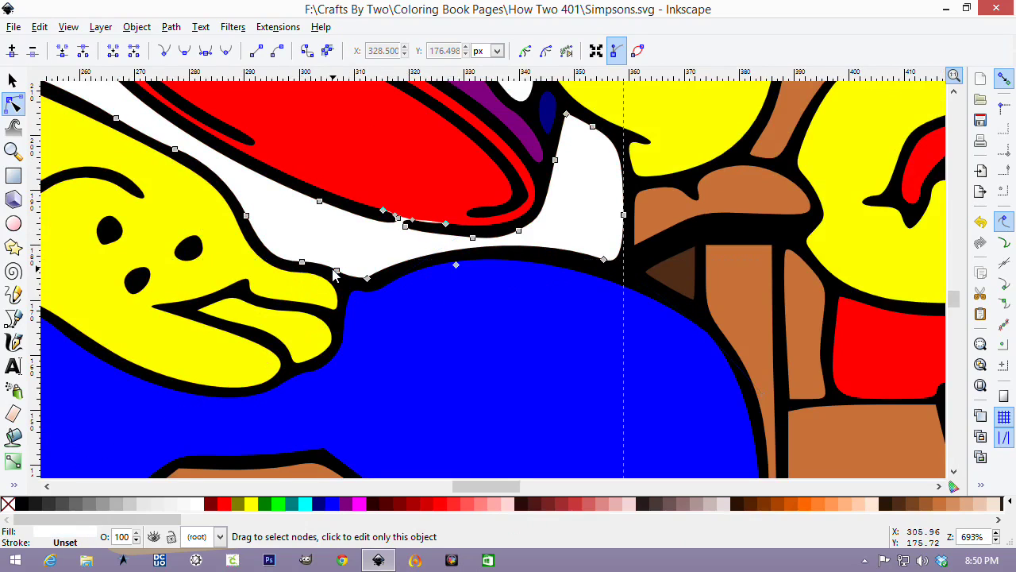
left_click(455, 267)
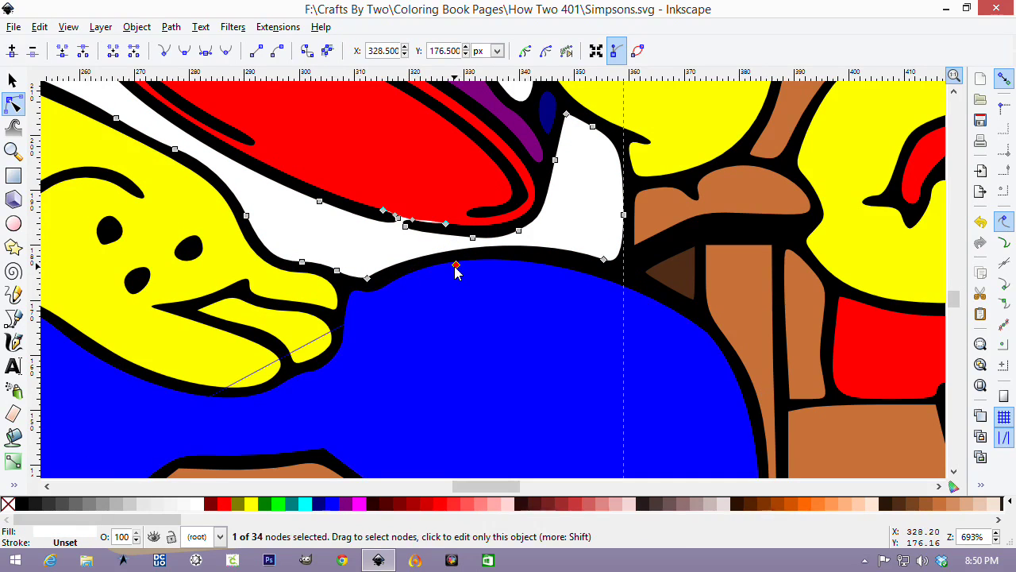
key("Delete")
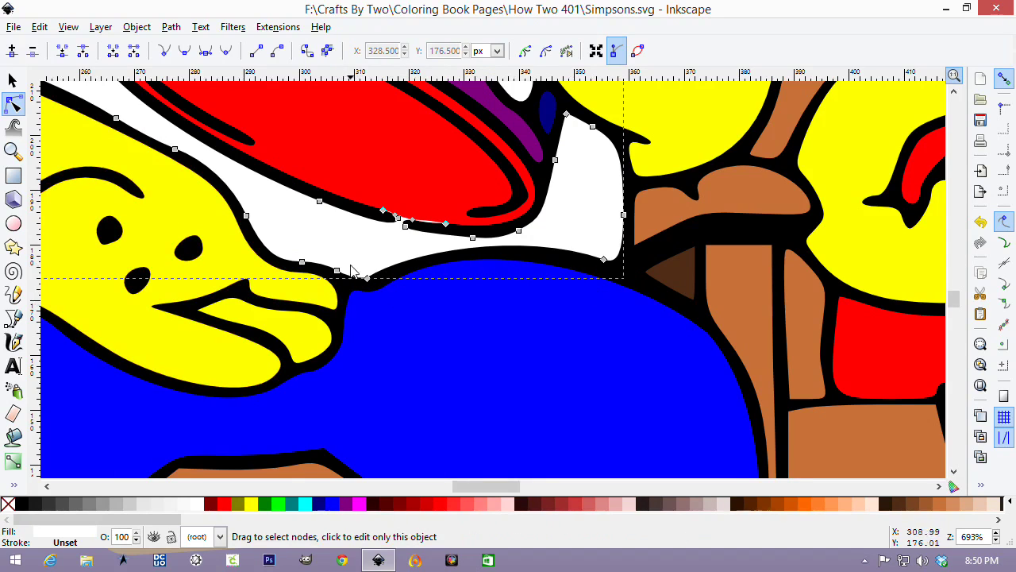
Delete the shirt path's extra nodes around the gap in the black outline beneath the red oval.
scroll(424, 268, "up", 4)
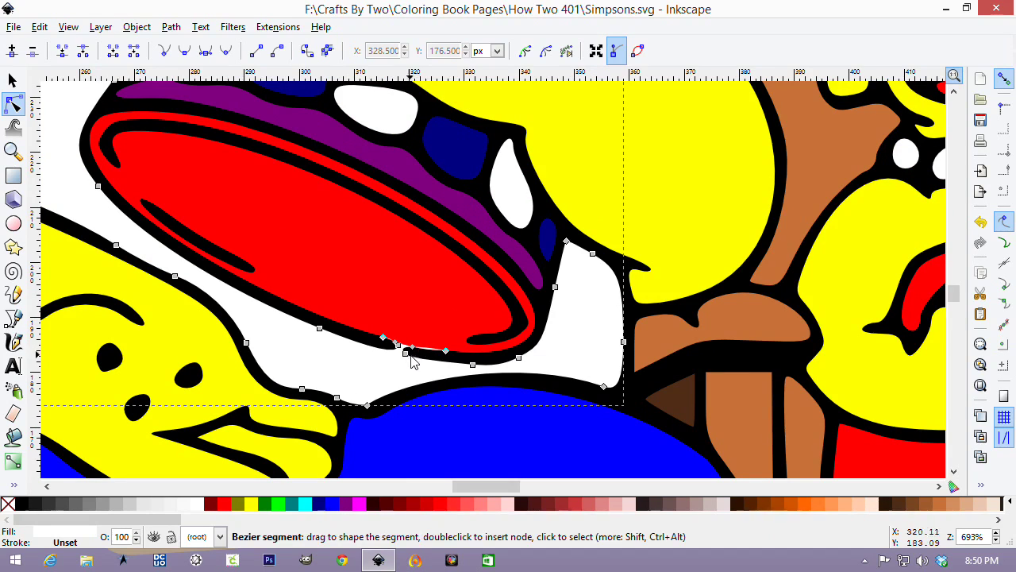
scroll(420, 359, "up", 5)
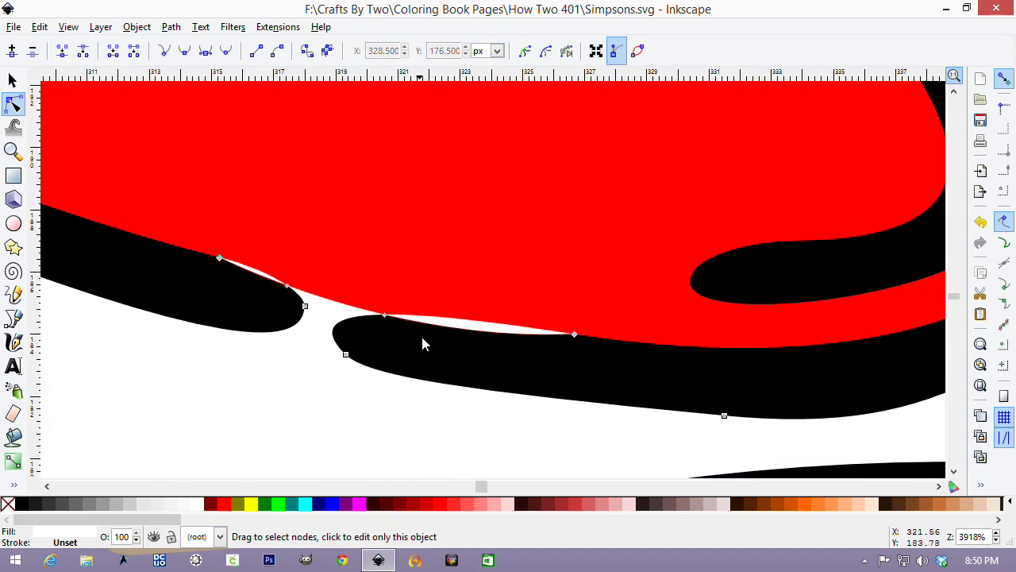
left_click_drag(624, 358, 374, 262)
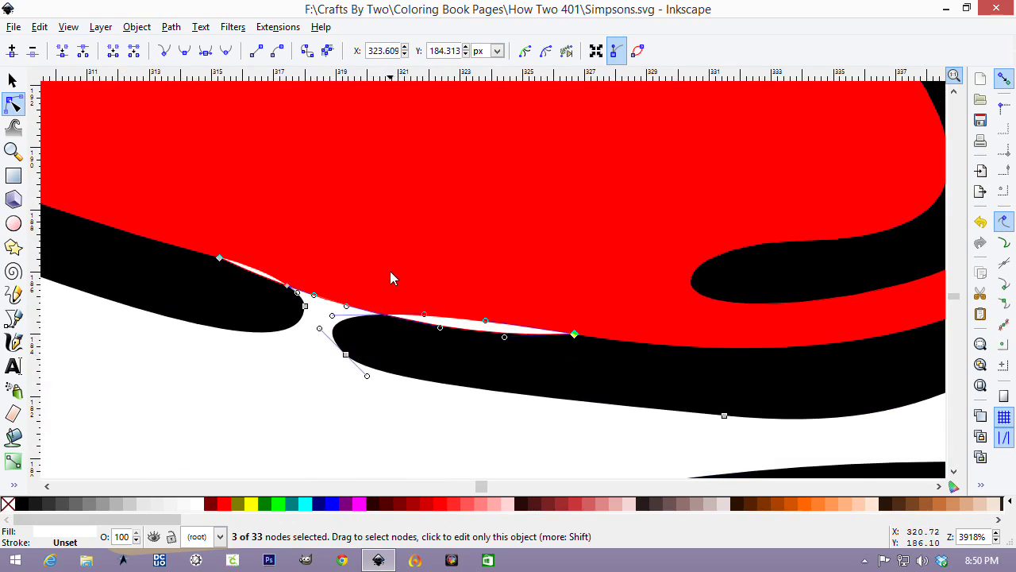
key("Delete")
left_click_drag(178, 228, 354, 302)
key("Delete")
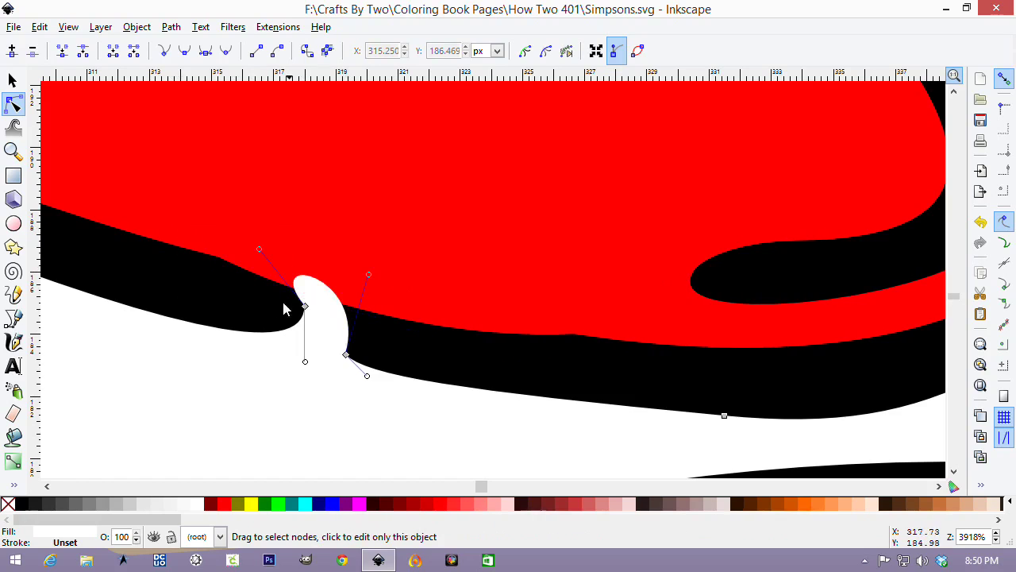
left_click_drag(274, 289, 393, 319)
key("Delete")
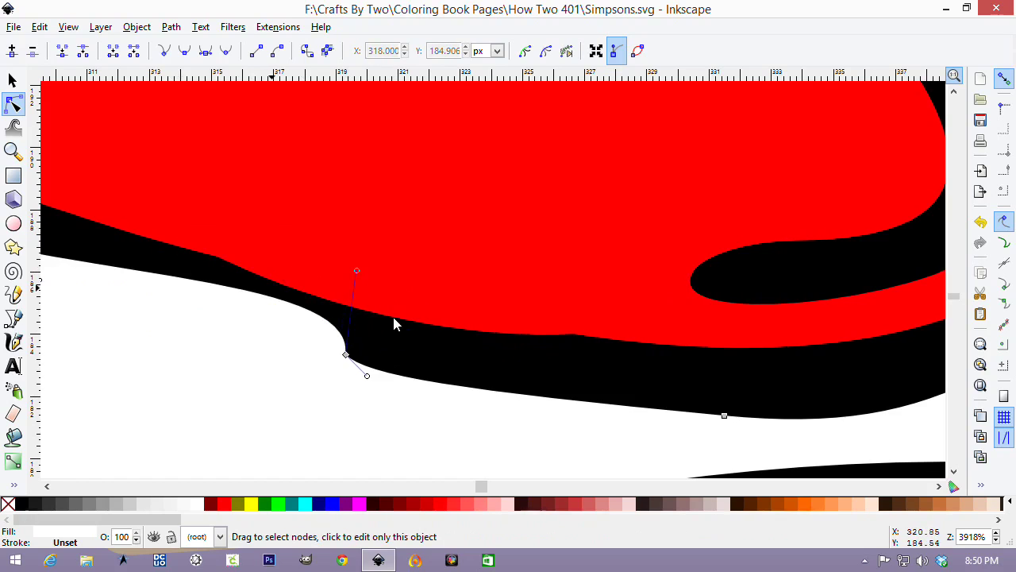
Adjust the shirt path's curve beneath the red oval and delete its remaining cusp node to even out the black outline.
scroll(379, 373, "up", 2)
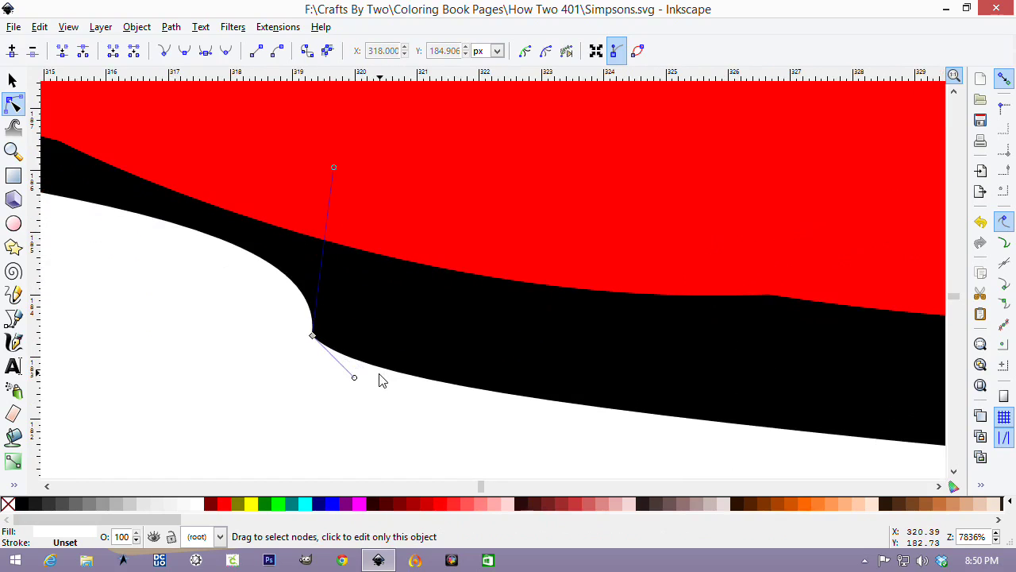
scroll(379, 380, "down", 4)
left_click_drag(367, 324, 304, 358)
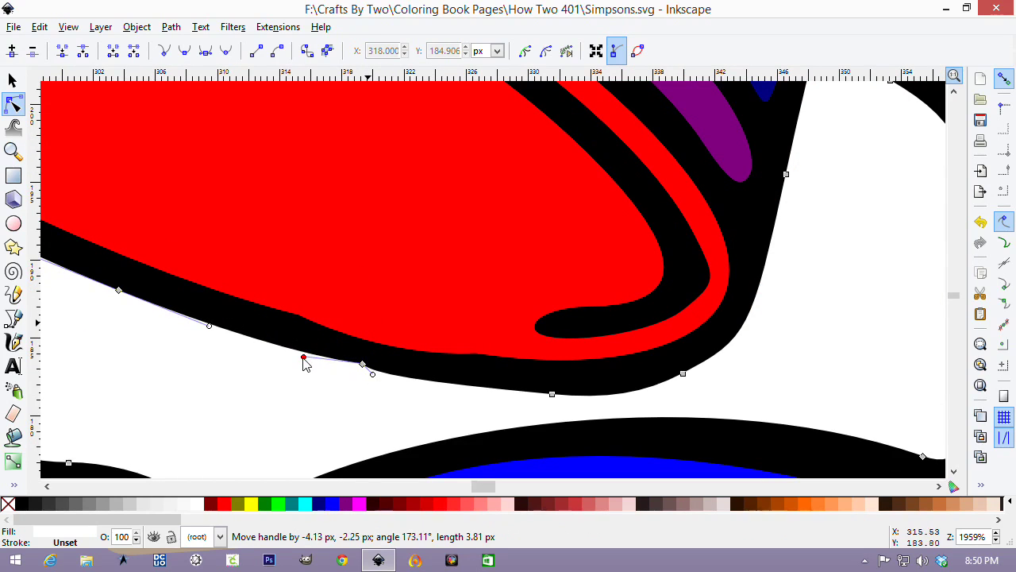
left_click(363, 364)
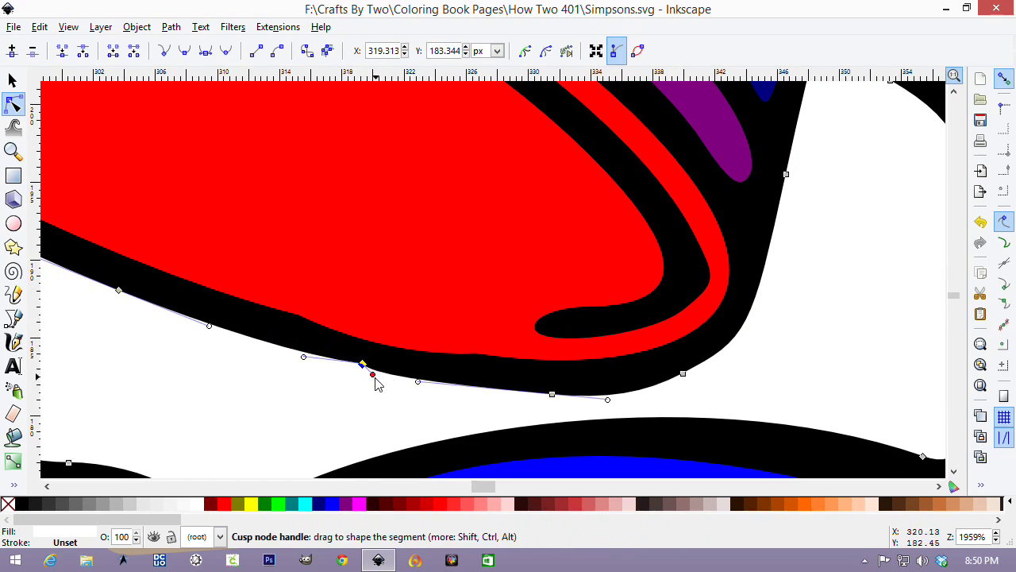
key("Delete")
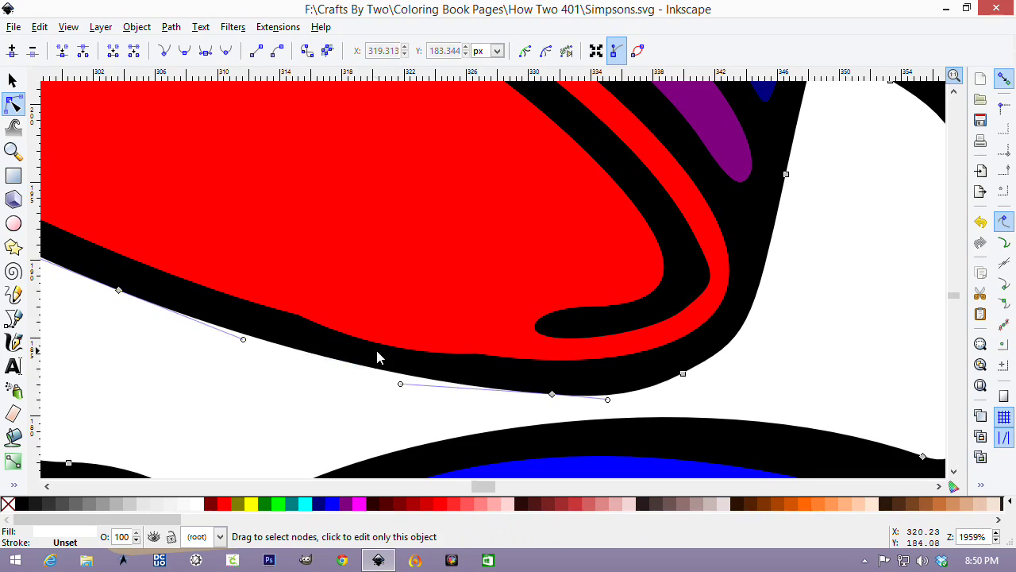
Try to smooth the red oval's lower edge by deleting its two kinked nodes.
left_click(376, 333)
left_click(477, 354)
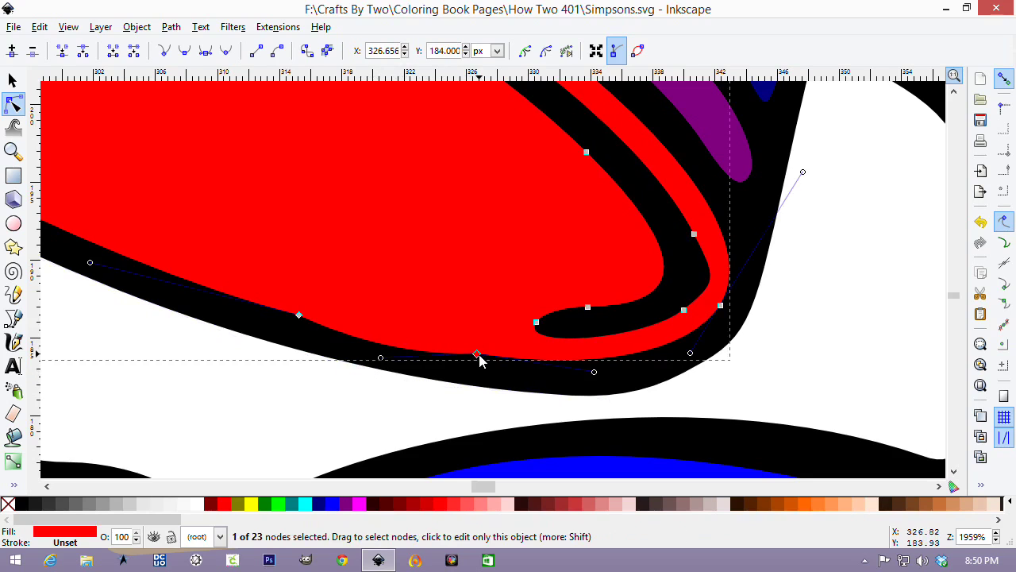
left_click(299, 317)
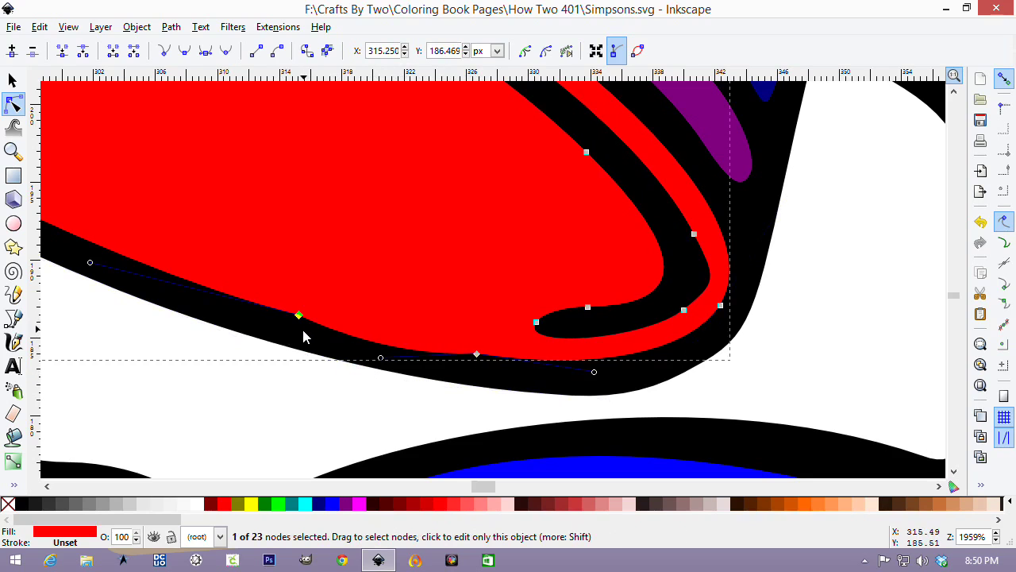
key("Delete")
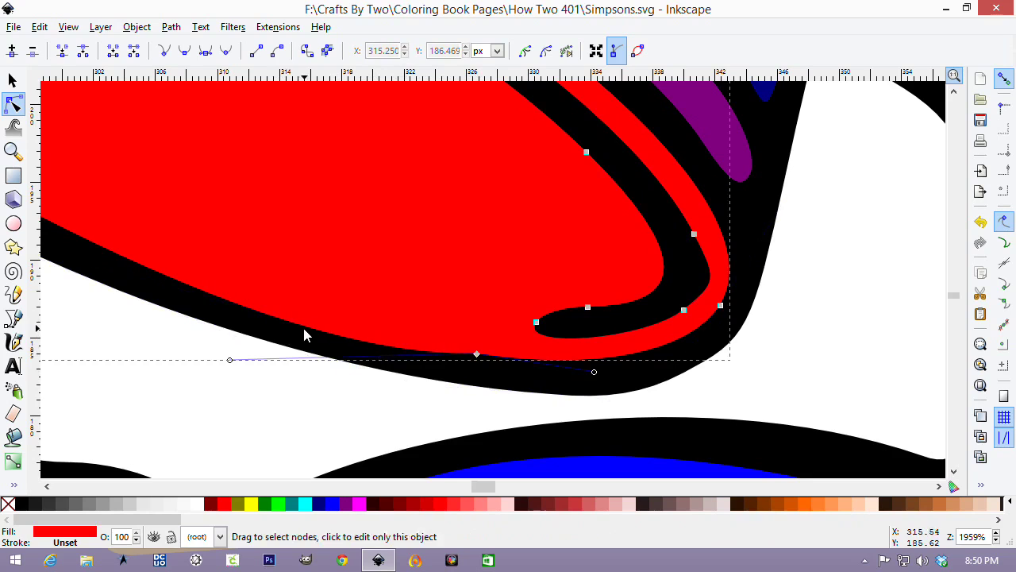
left_click(477, 357)
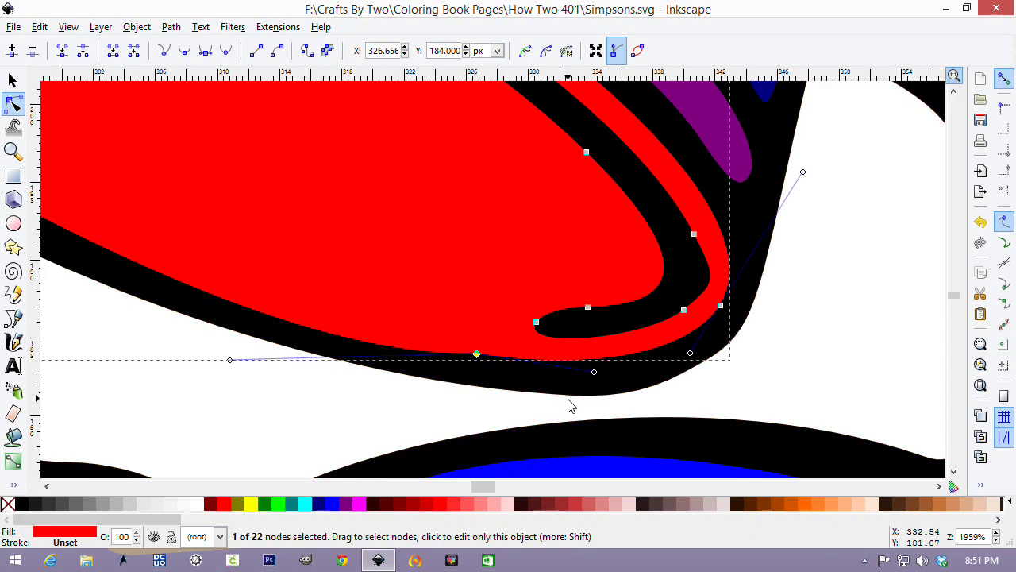
key("Delete")
Reshape the red oval's lower curve with its node handles to even out the black outline beneath it.
scroll(641, 374, "down", 3)
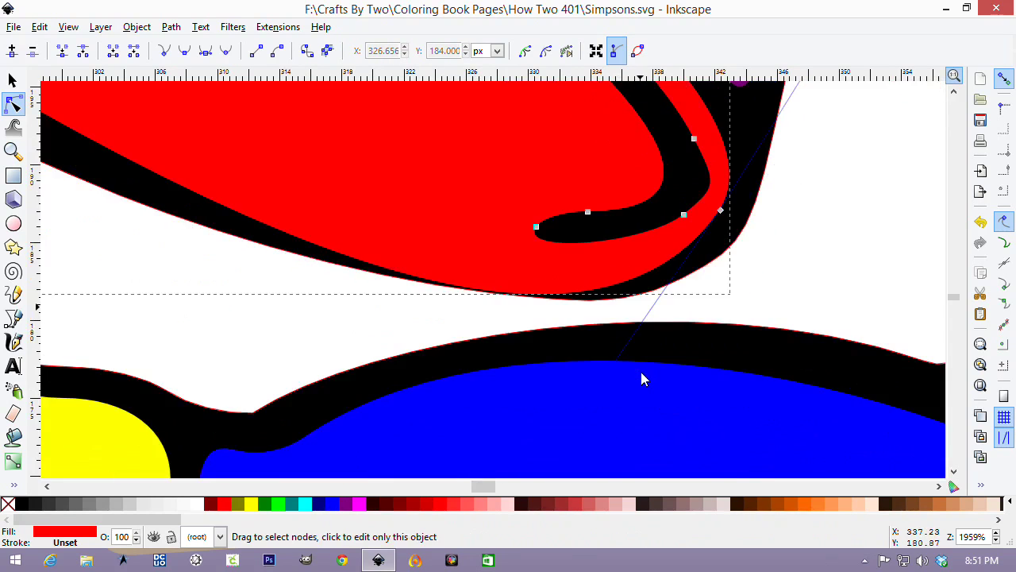
scroll(618, 356, "down", 6)
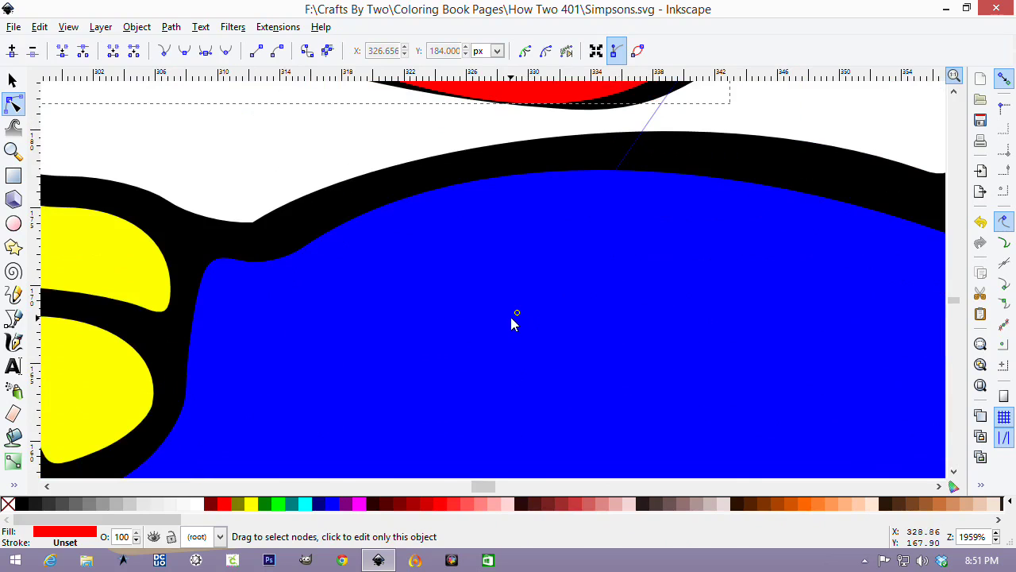
left_click_drag(517, 314, 558, 241)
scroll(564, 235, "up", 8)
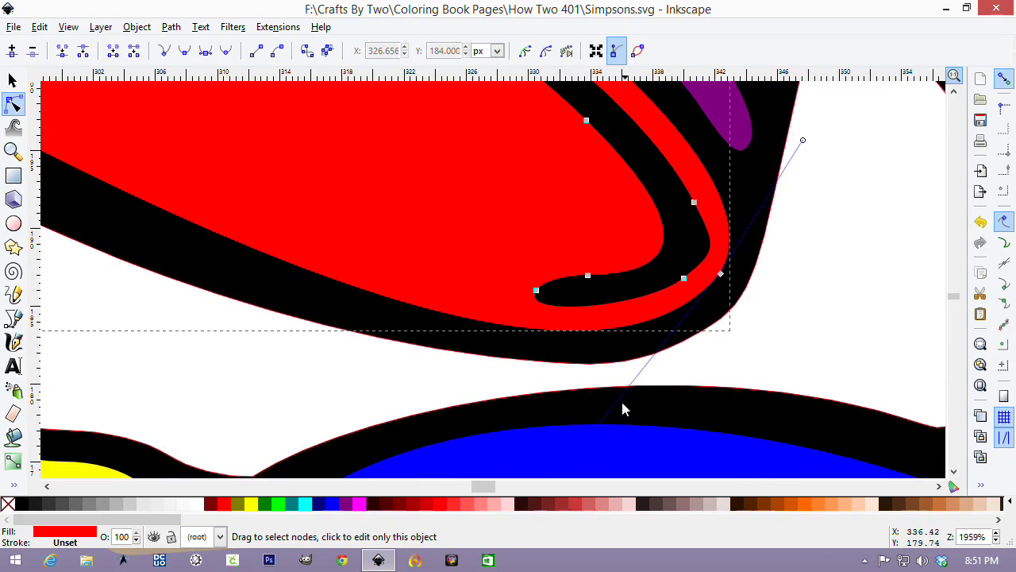
scroll(641, 376, "down", 4)
left_click_drag(540, 372, 420, 361)
scroll(422, 342, "up", 2)
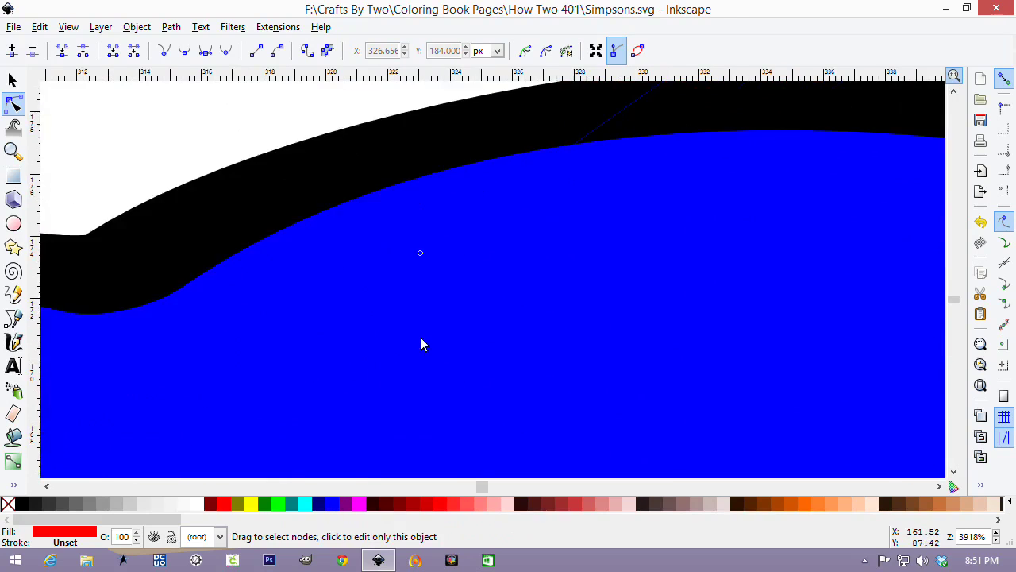
scroll(318, 230, "up", 7)
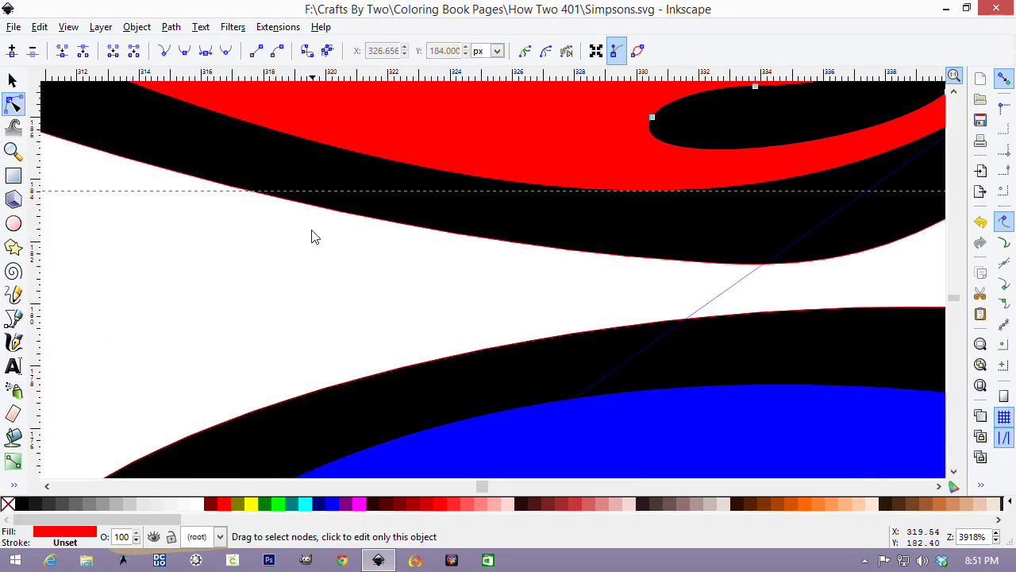
Undo the handle changes and node deletions on the red oval.
scroll(310, 238, "down", 5)
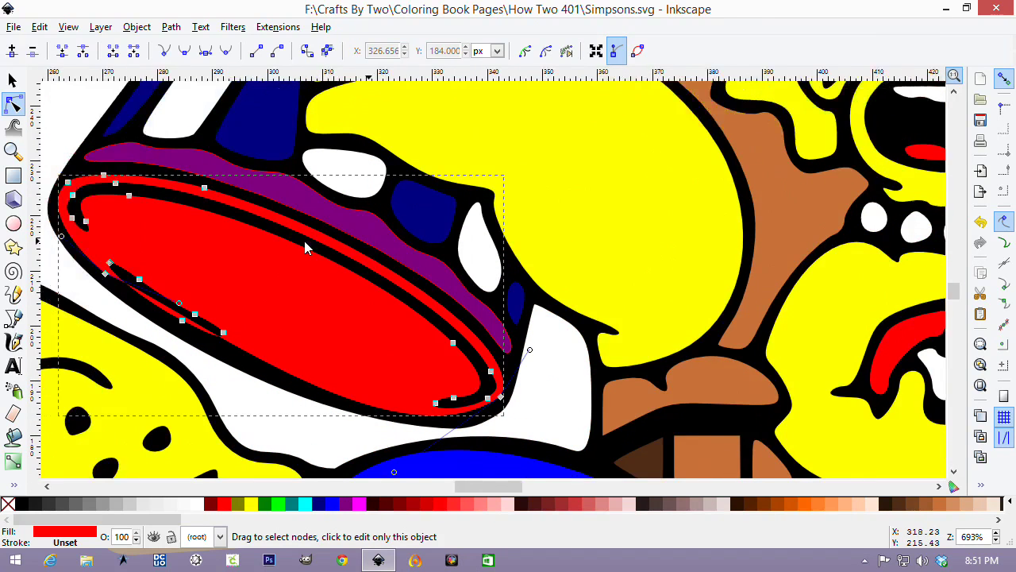
scroll(304, 241, "left", 2)
left_click(365, 439)
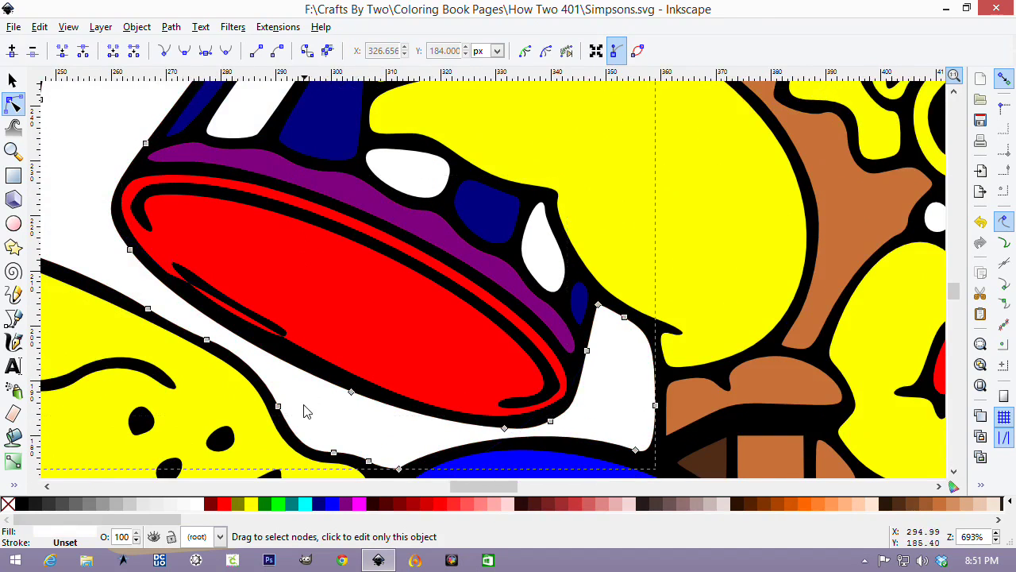
left_click(286, 347)
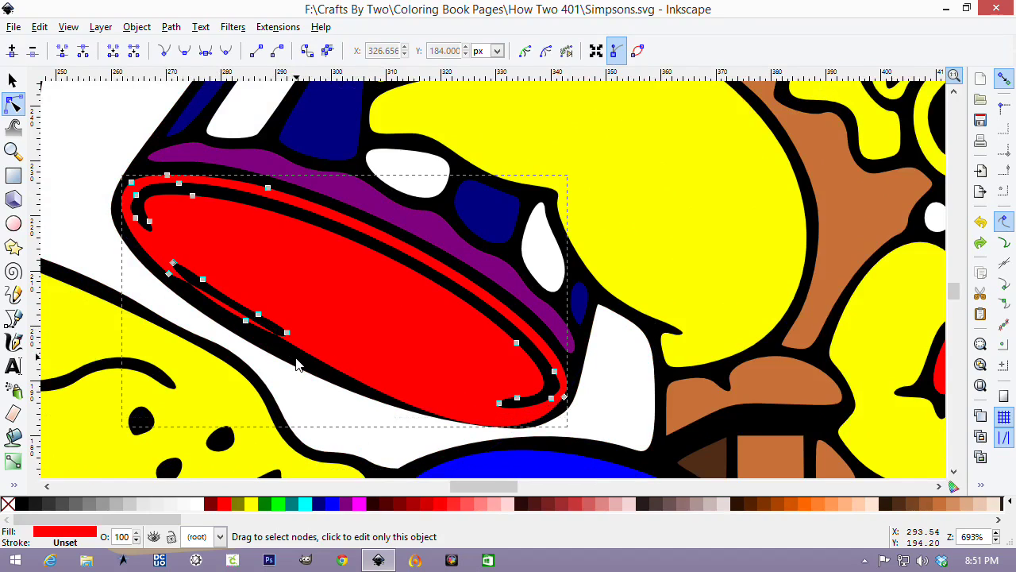
key("ctrl+z")
key("ctrl+z")
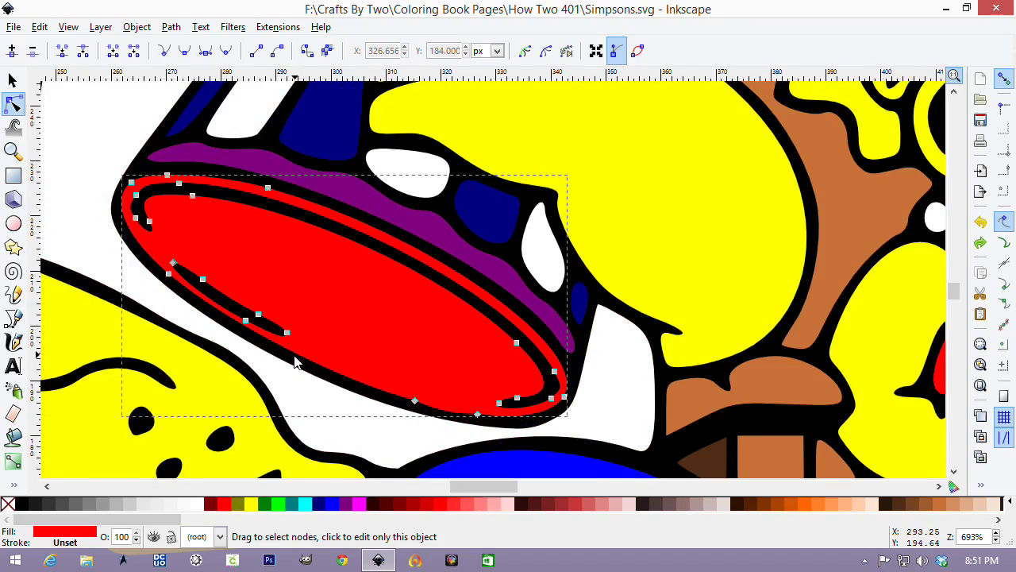
Smooth the red oval's lower edge by reshaping the curve at its kinked node.
left_click(405, 443)
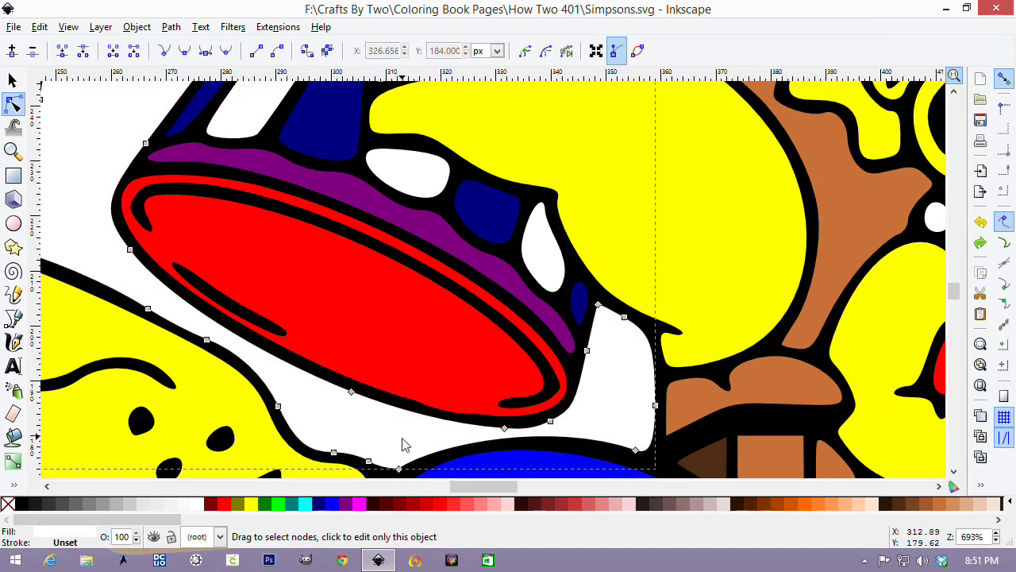
left_click(458, 414)
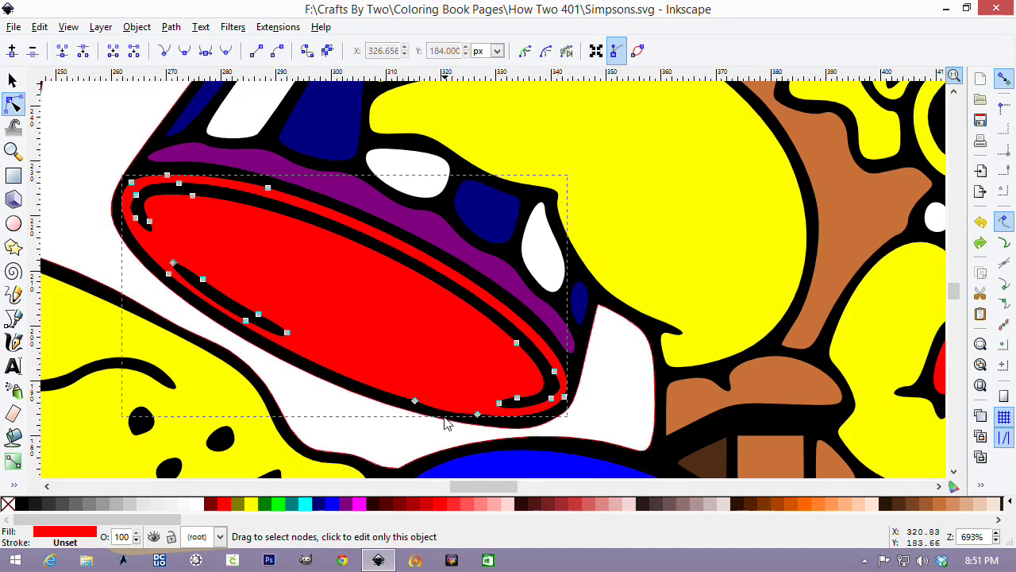
left_click(415, 403)
key("Page_Up")
key("Page_Up")
key("Page_Up")
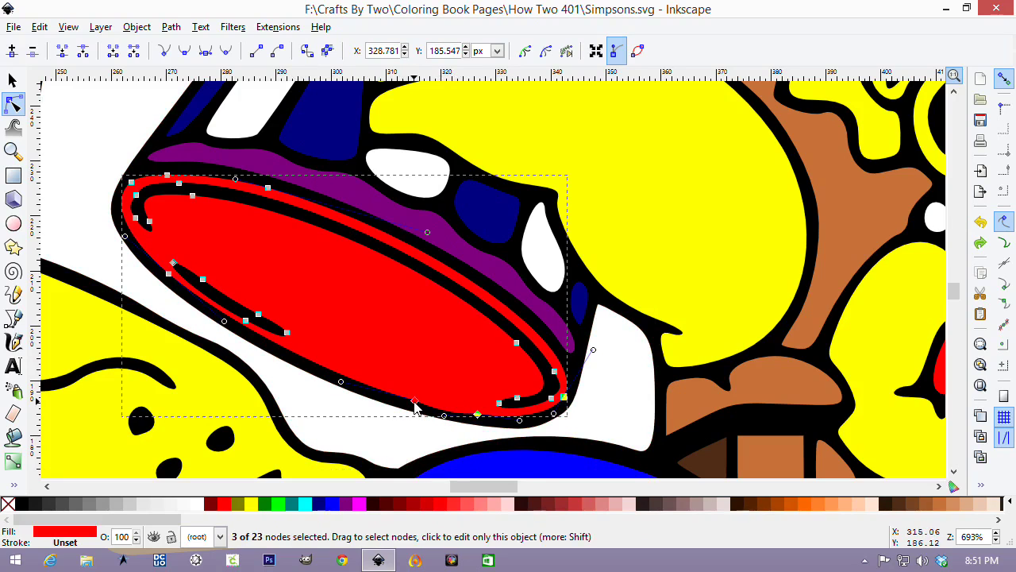
key("Escape")
scroll(494, 433, "up", 3)
left_click(282, 360)
left_click_drag(363, 400, 443, 402)
Fill the black outline with bright green to check its extent across the drawing, restore black and deselect it.
left_click(524, 429)
scroll(522, 431, "down", 4)
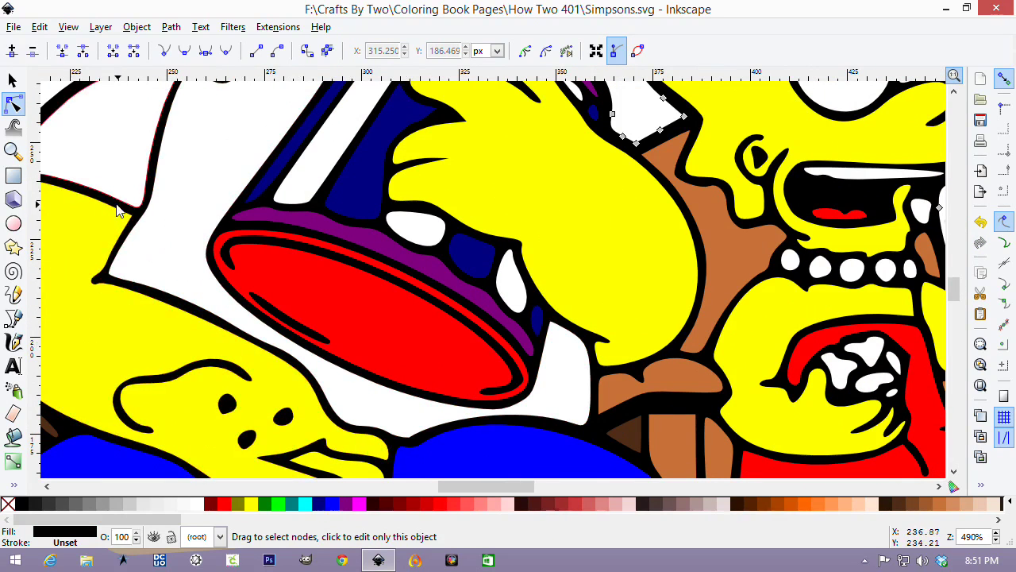
scroll(123, 208, "up", 8)
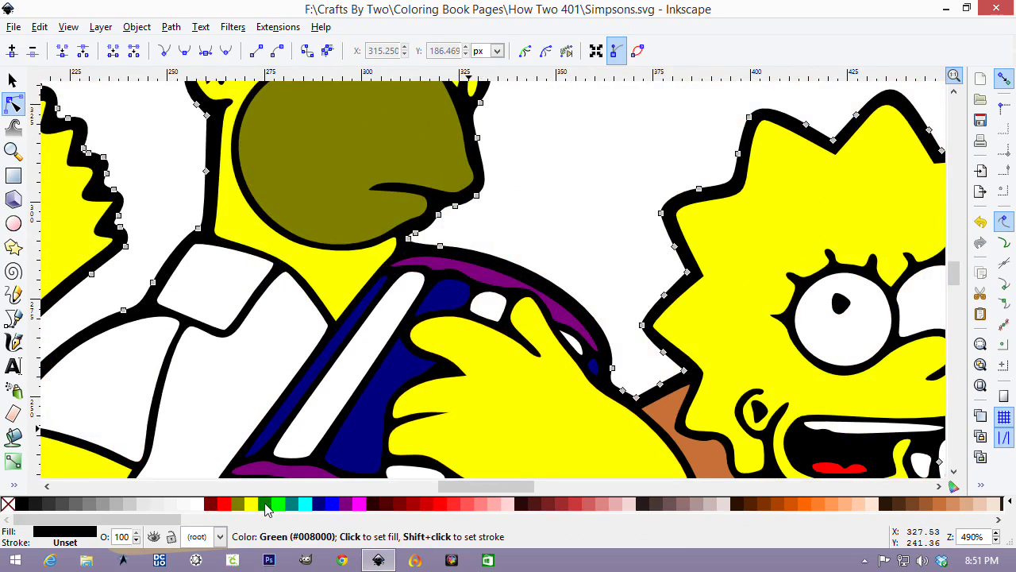
left_click(275, 511)
scroll(289, 420, "down", 15)
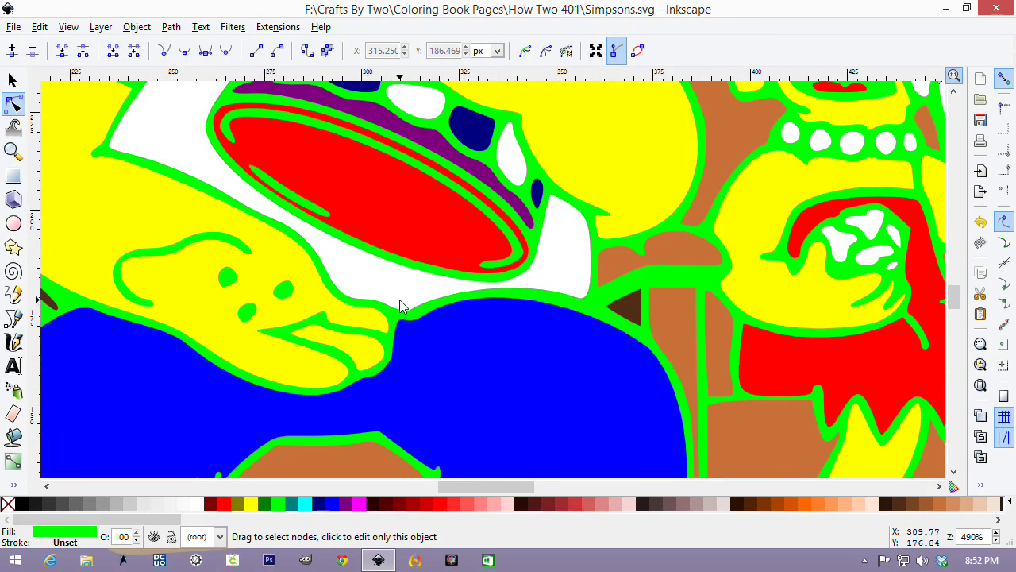
scroll(446, 307, "down", 3, "ctrl")
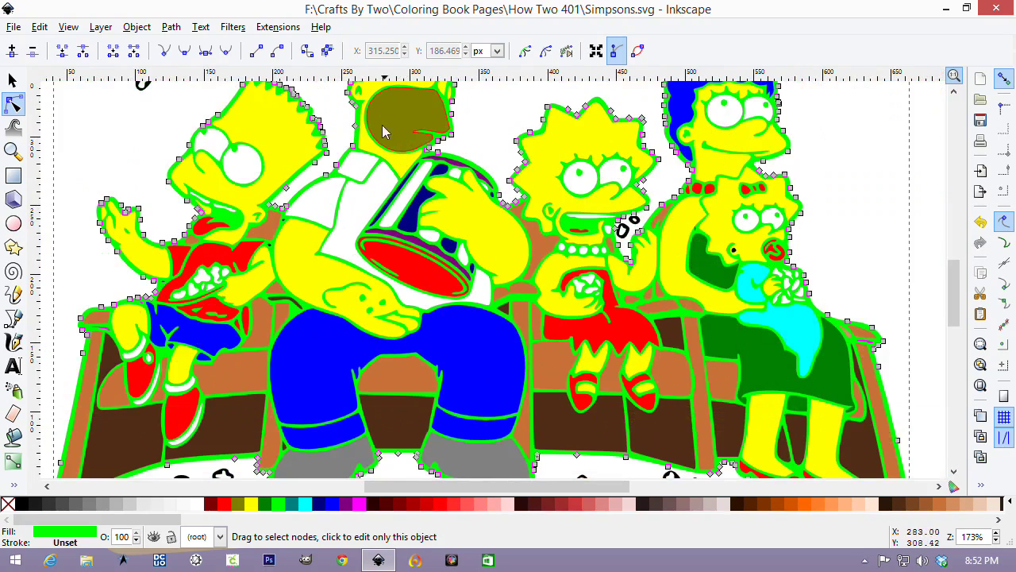
left_click(22, 505)
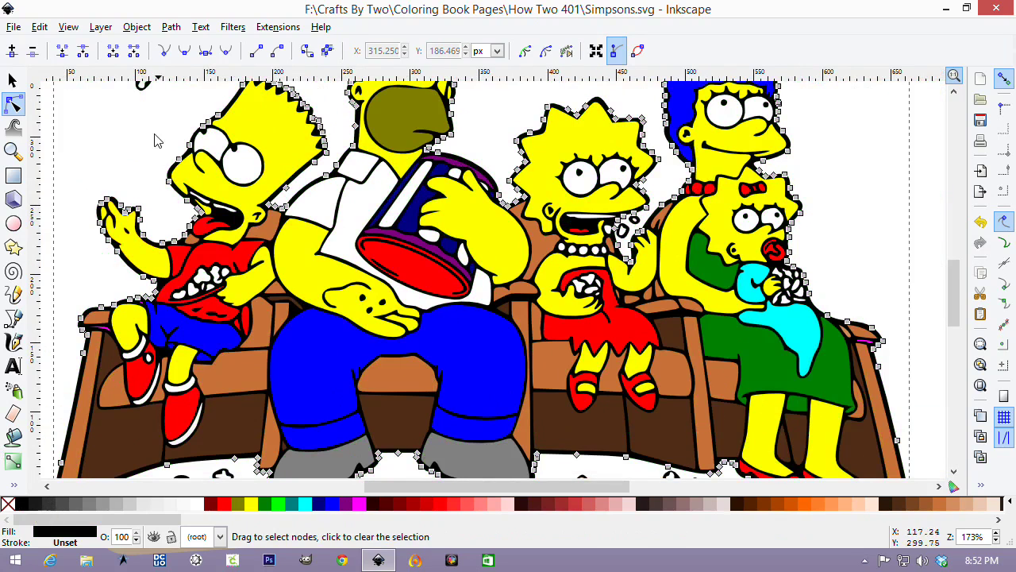
left_click(98, 139)
Change the fill of the red oval on Homer's striped bucket to orange and deselect it.
scroll(91, 152, "down", 1)
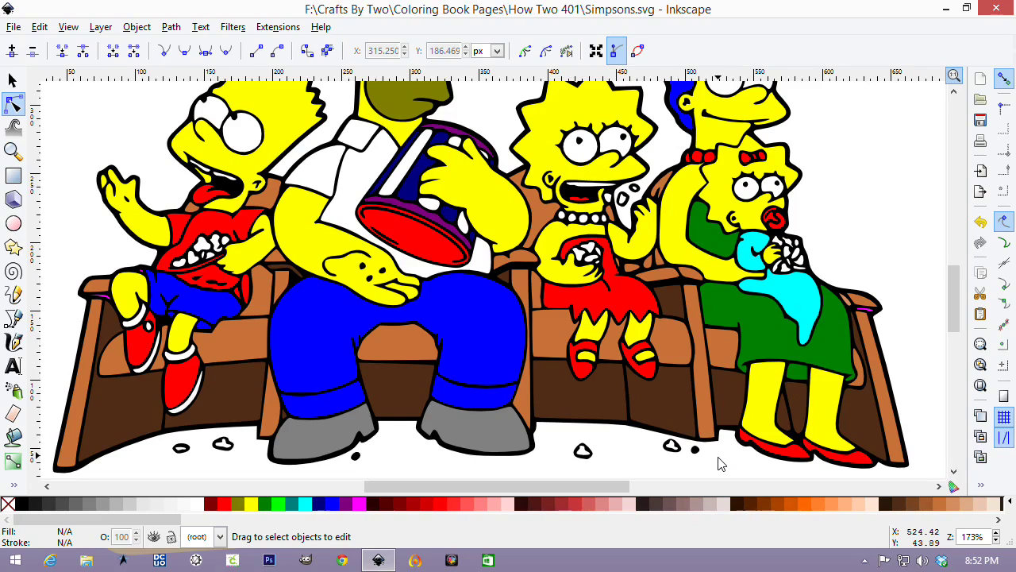
scroll(480, 435, "up", 4)
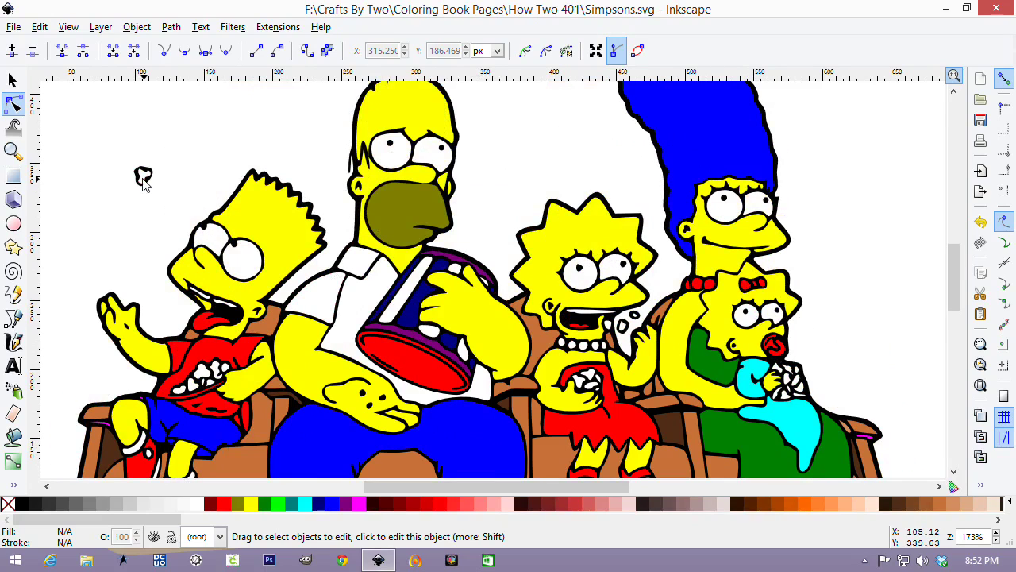
scroll(142, 179, "down", 3)
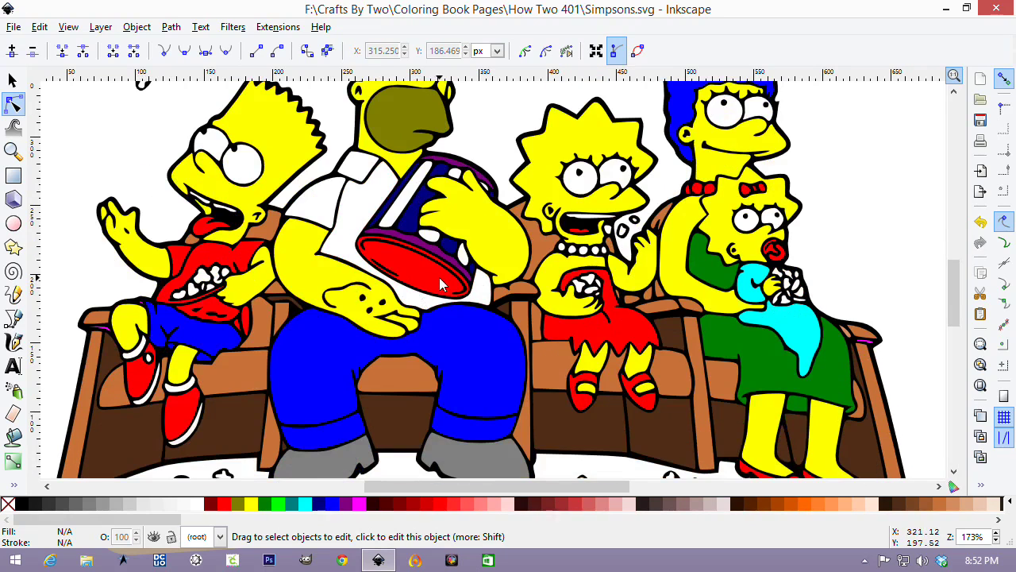
left_click(451, 290)
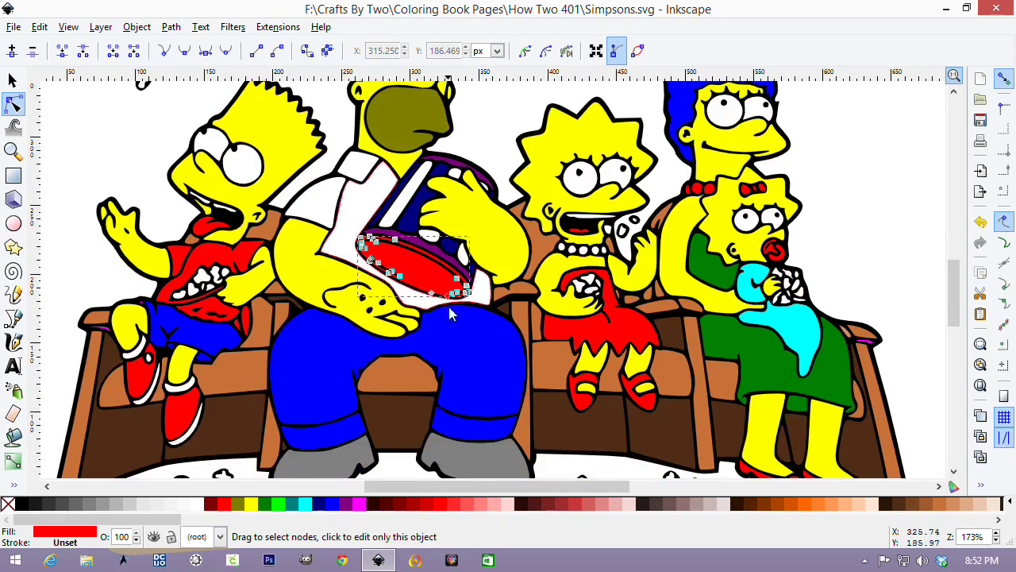
left_click(798, 504)
left_click(115, 109)
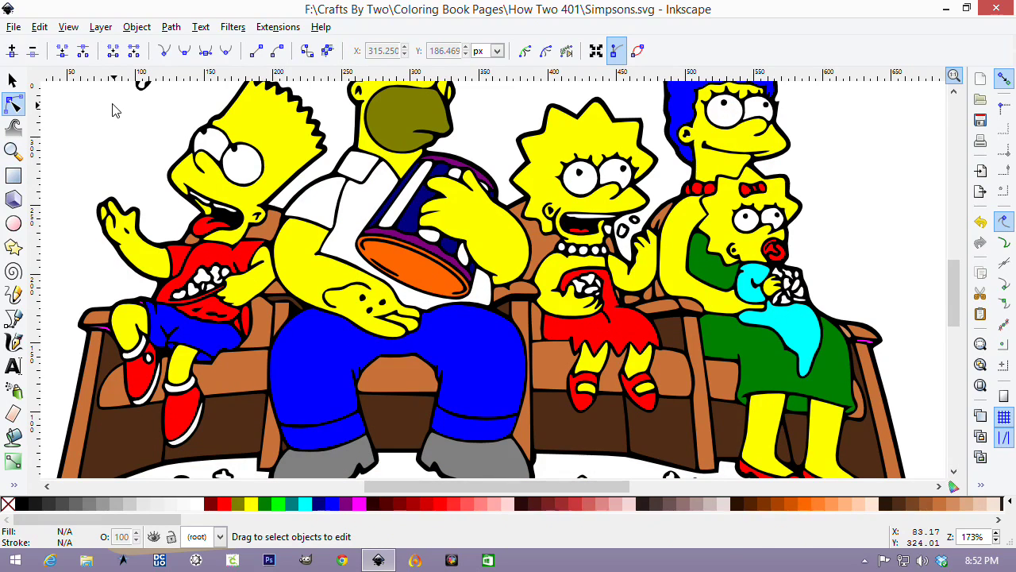
Switch to the Selector tool with nothing selected and view the entire drawing on its page.
left_click(108, 334)
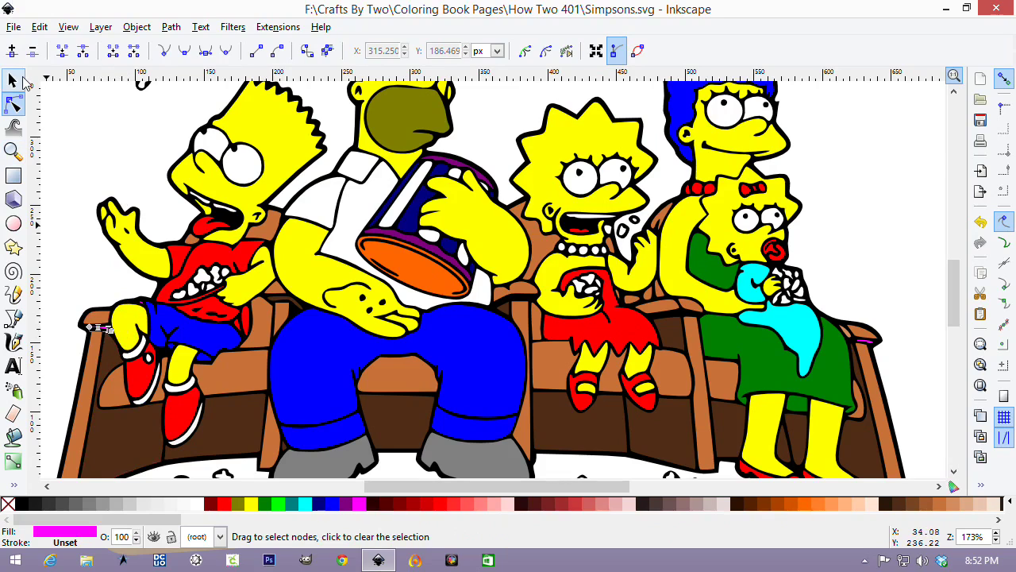
left_click(14, 83)
key("Escape")
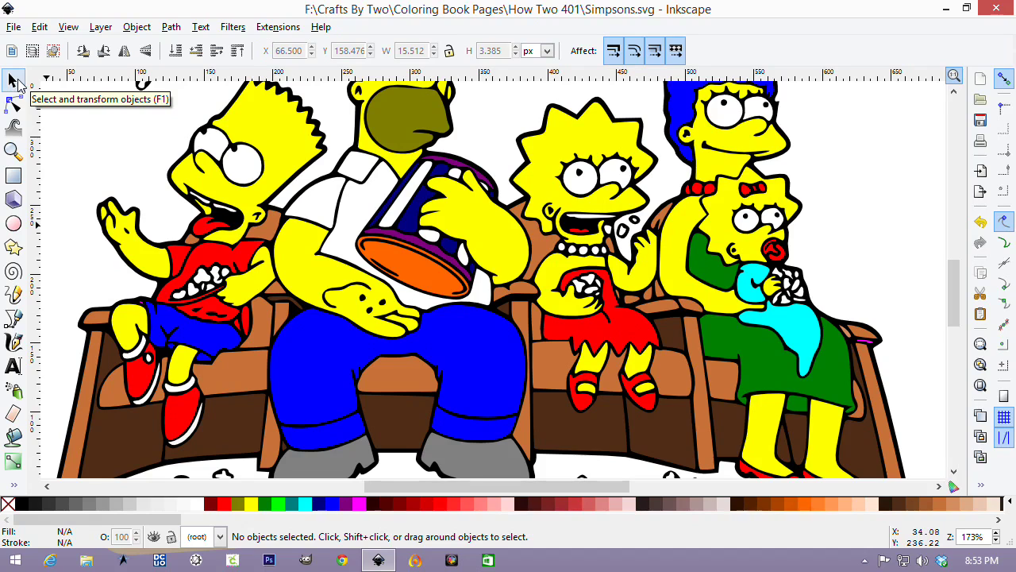
left_click(14, 81)
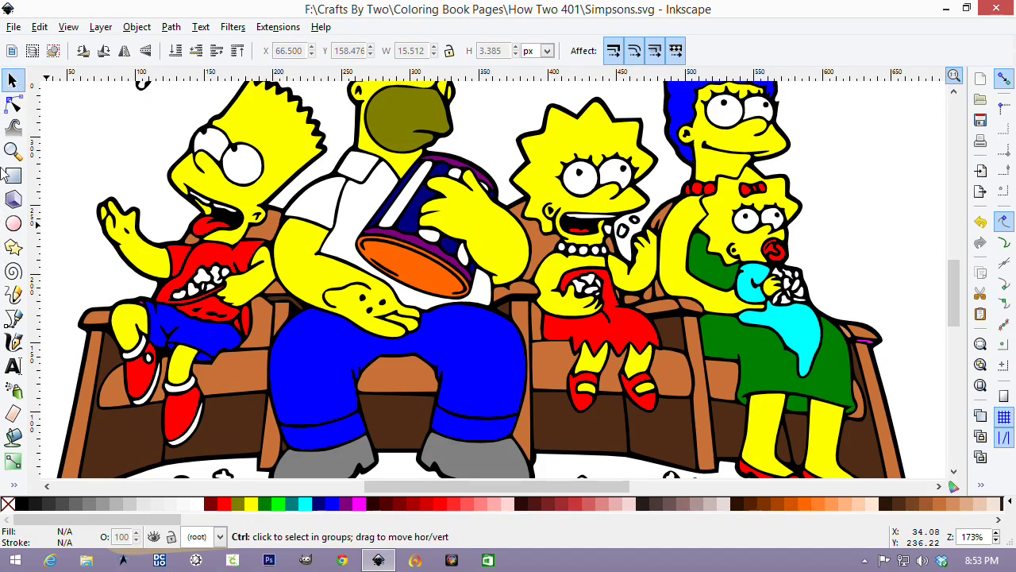
scroll(524, 252, "down", 2)
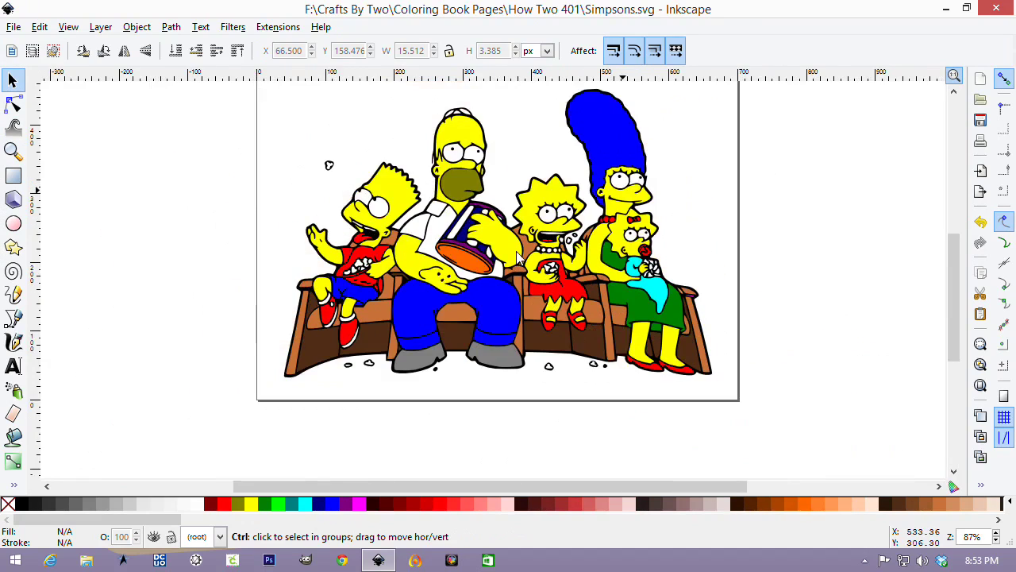
scroll(533, 253, "up", 2)
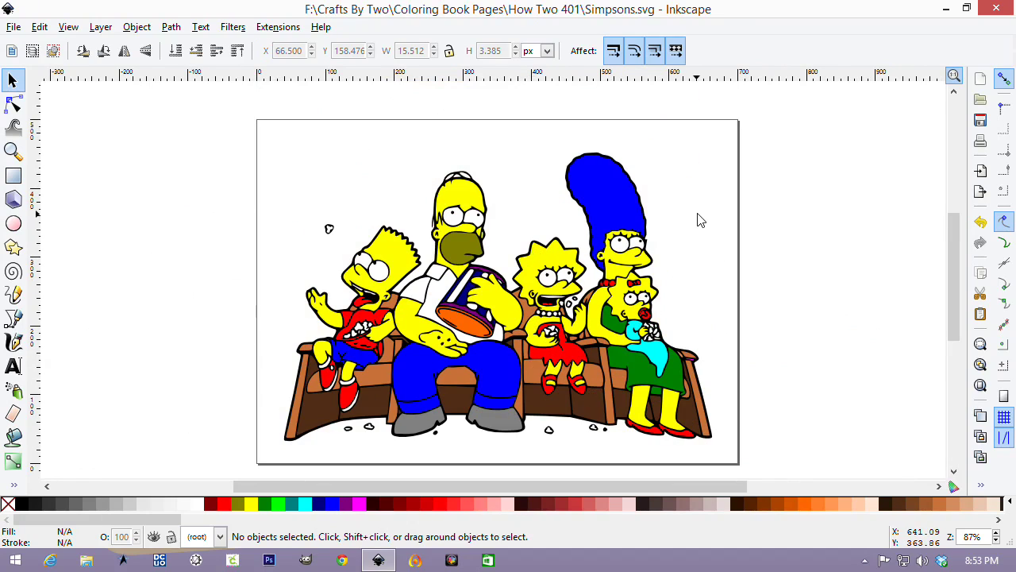